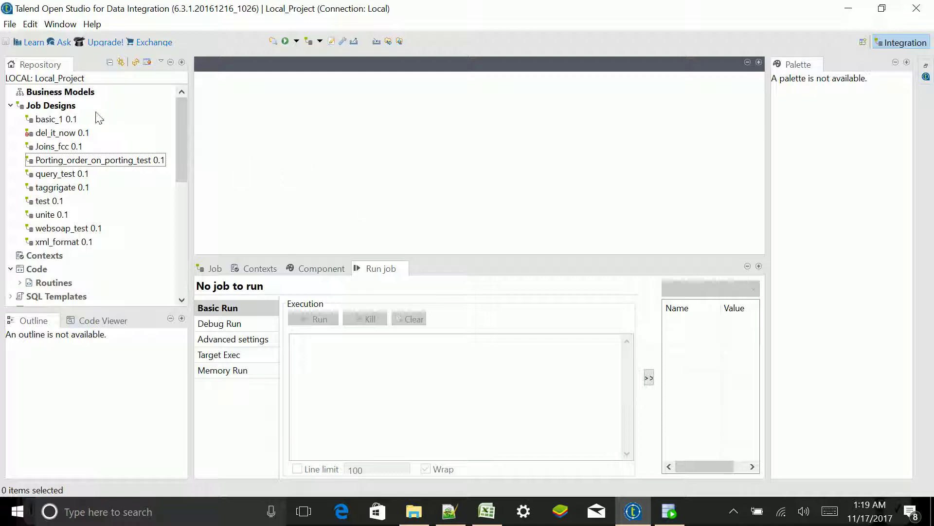
Open the basic_1 job design and switch to the my_first_job.xlsx workbook in Excel.
double_click(63, 121)
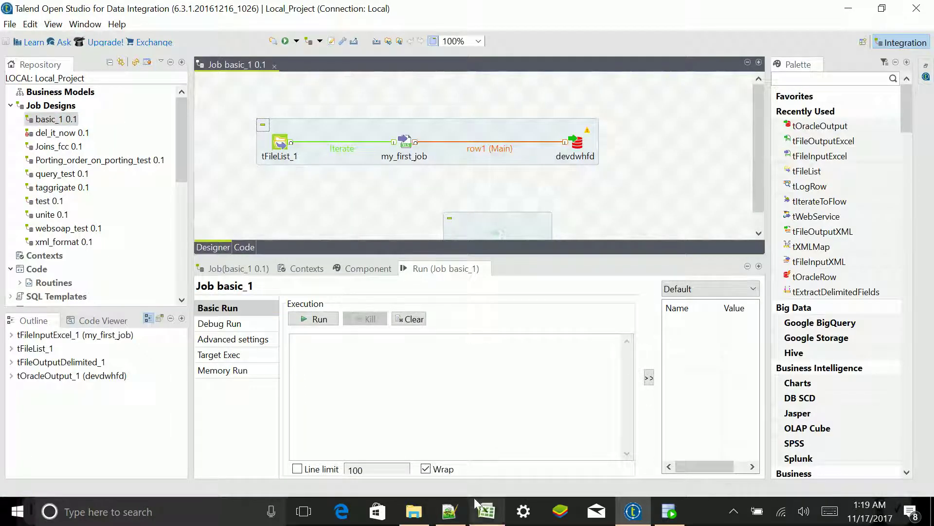
left_click(483, 521)
left_click(282, 280)
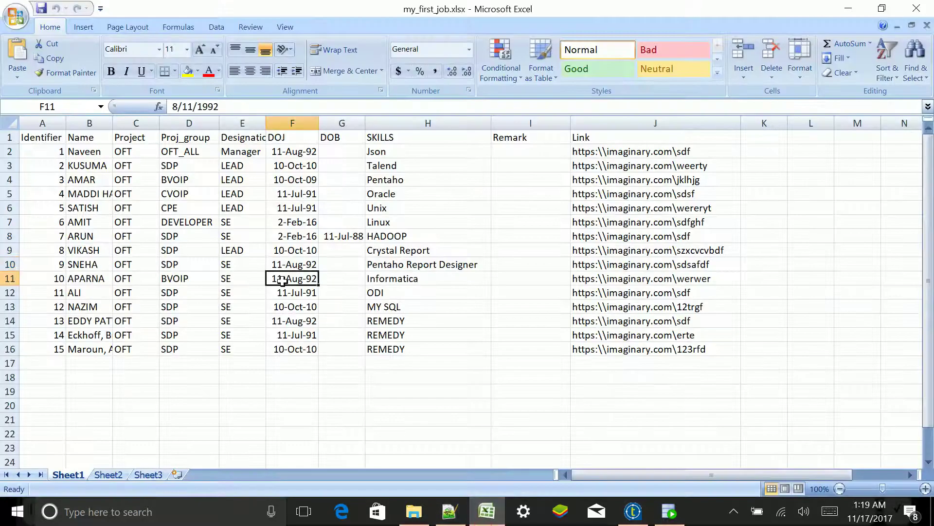
Examine the extent of the source table in Sheet1, its header row and the records in the Identifier column.
left_click_drag(37, 140, 625, 345)
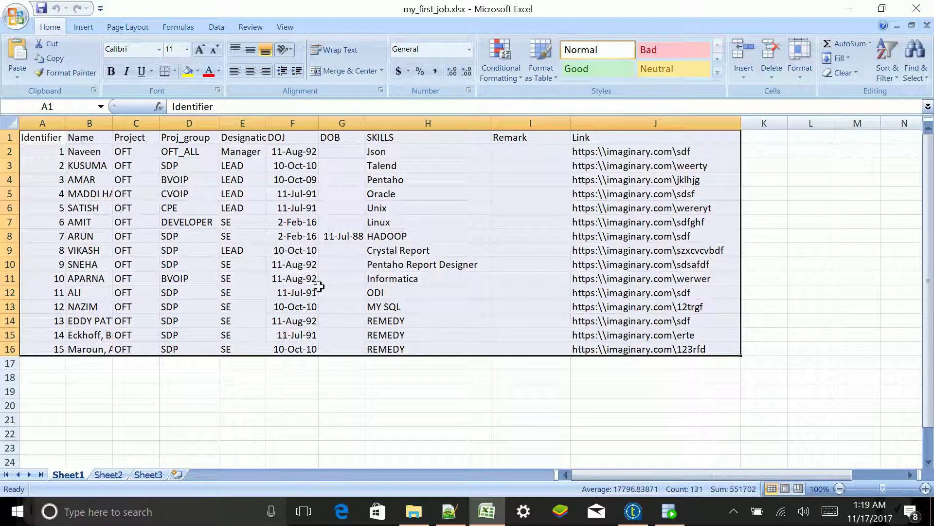
left_click(41, 140)
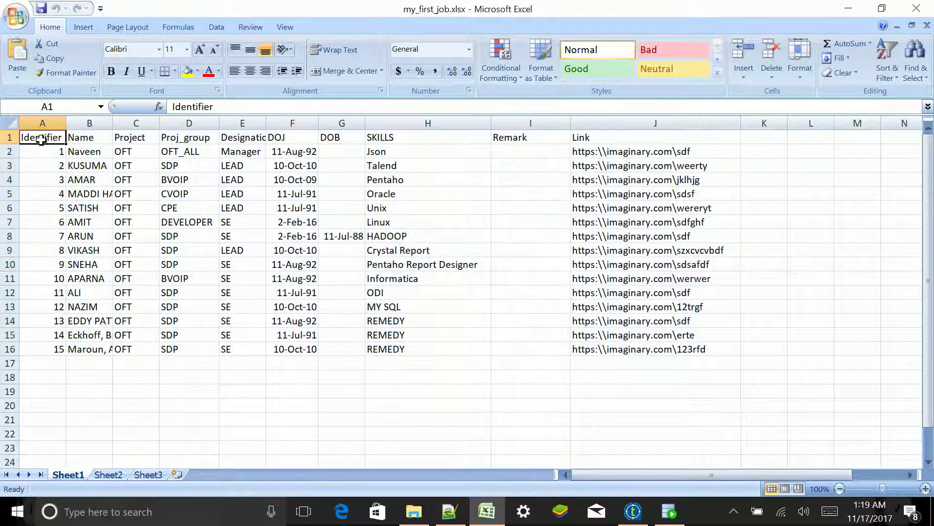
key("ctrl+shift+Right")
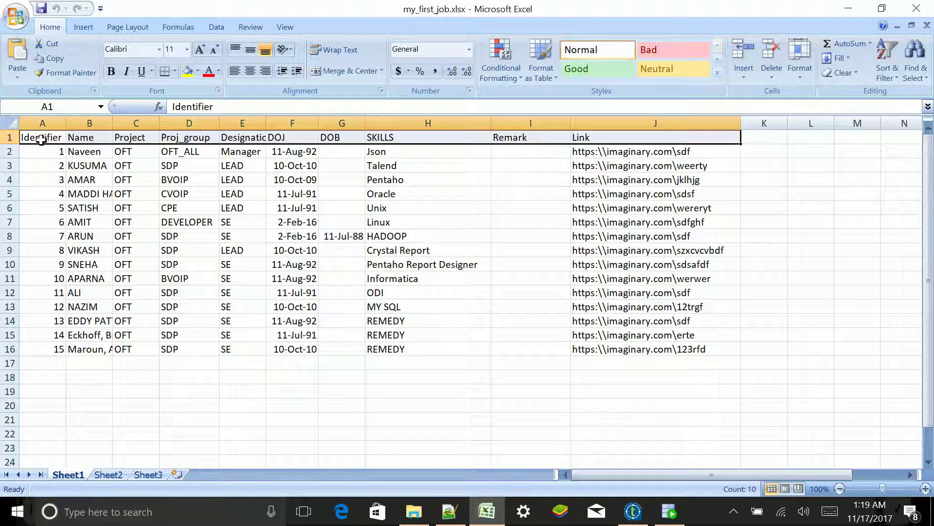
key("Down")
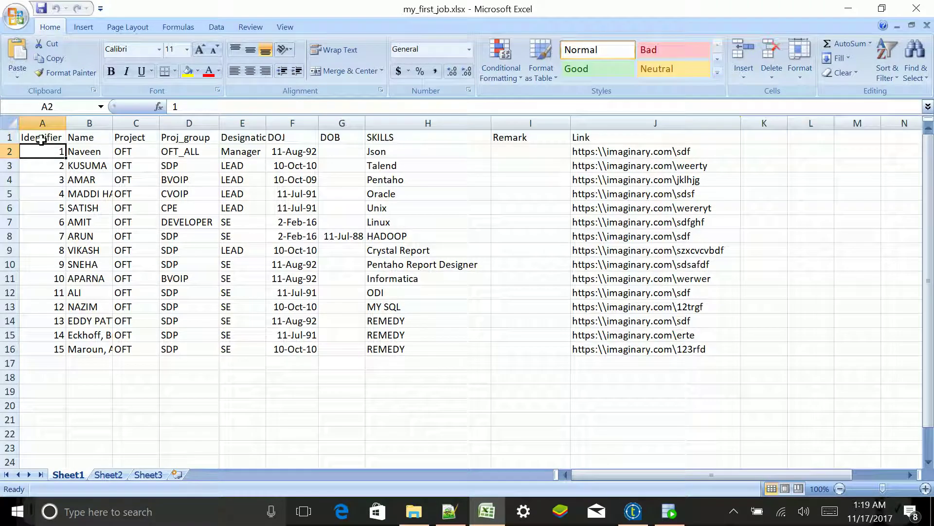
key("Down")
key("Down")
key("Down")
key("Down")
key("Down")
key("Down")
key("Down")
key("Down")
key("Down")
key("Down")
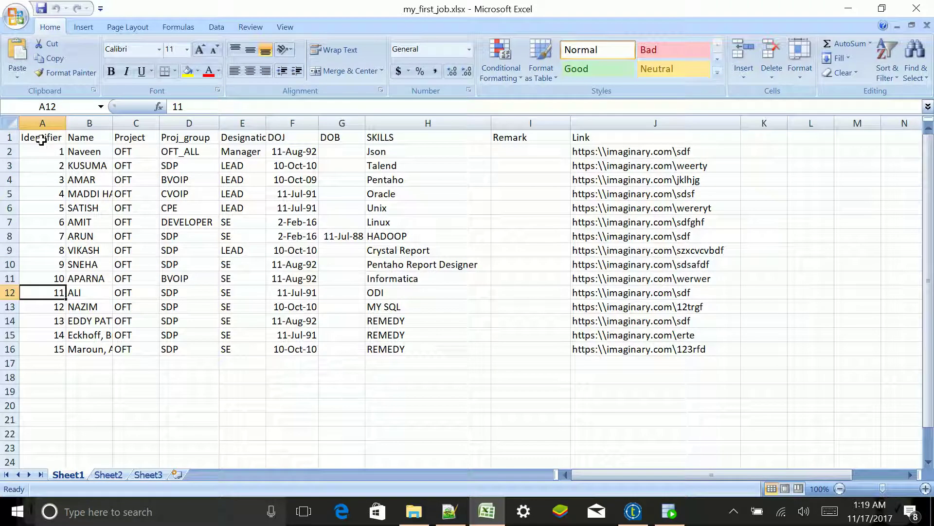
Examine the remaining source columns from Name through DOJ, DOB, SKILLS, Remark and Link, and close the workbook.
left_click(42, 179)
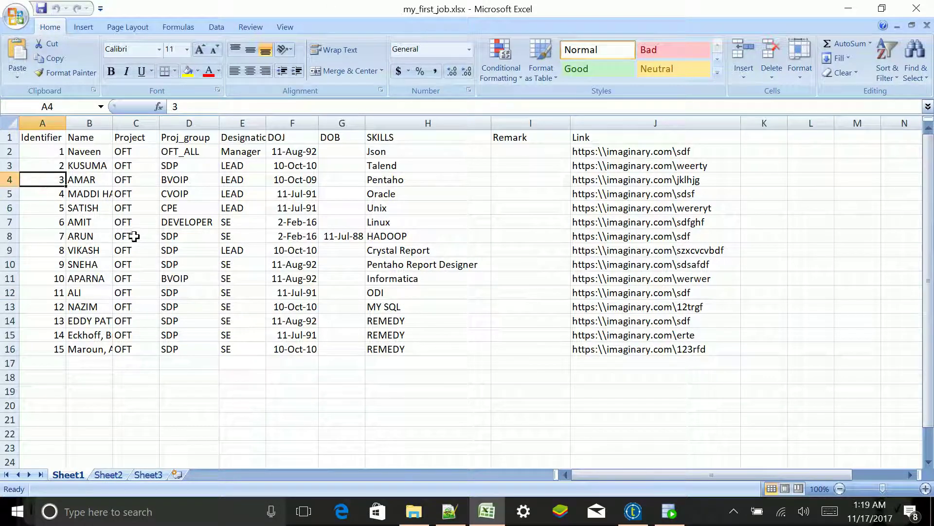
left_click_drag(88, 169, 247, 178)
left_click(151, 214)
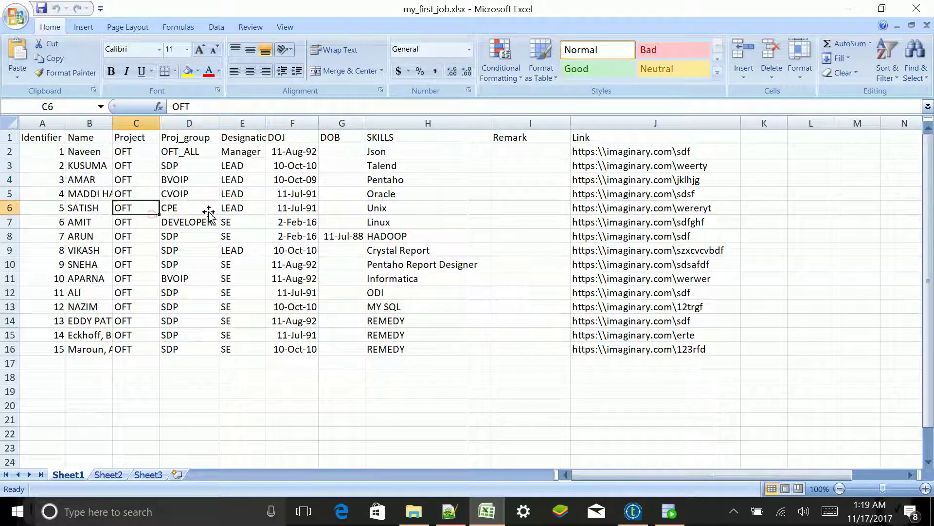
left_click(302, 192)
left_click(355, 233)
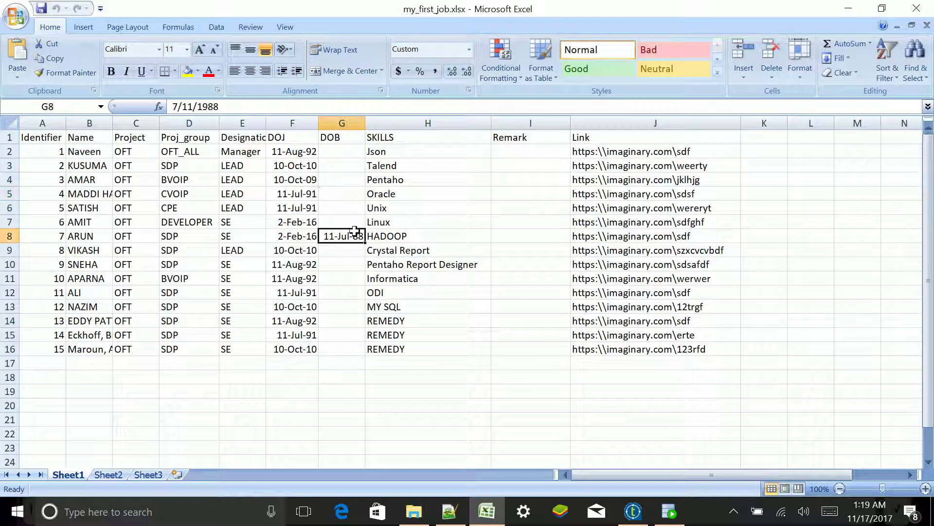
left_click(350, 168)
left_click(422, 177)
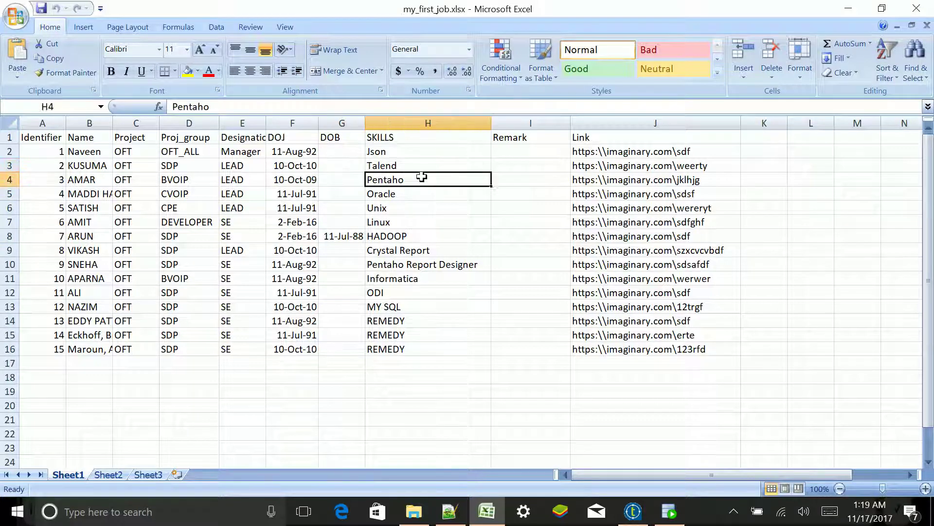
left_click_drag(421, 177, 427, 265)
left_click_drag(543, 178, 555, 343)
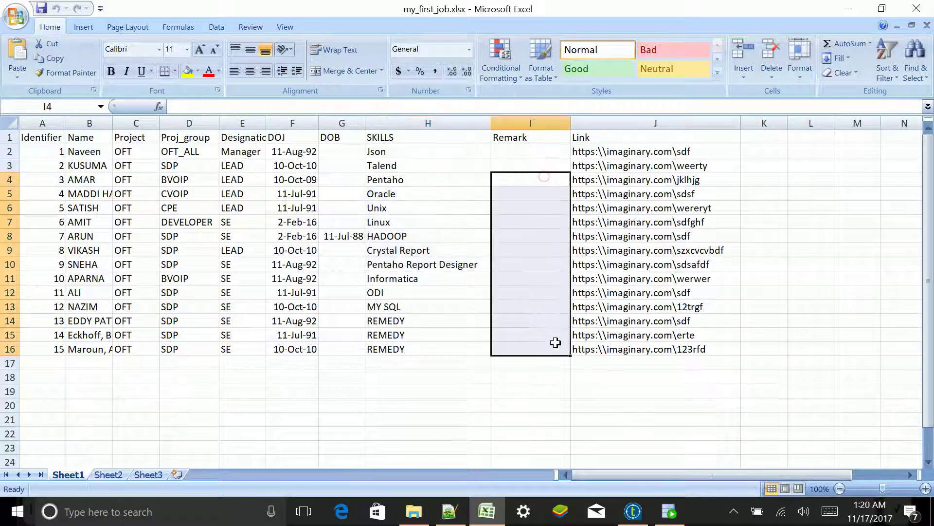
left_click_drag(643, 193, 664, 305)
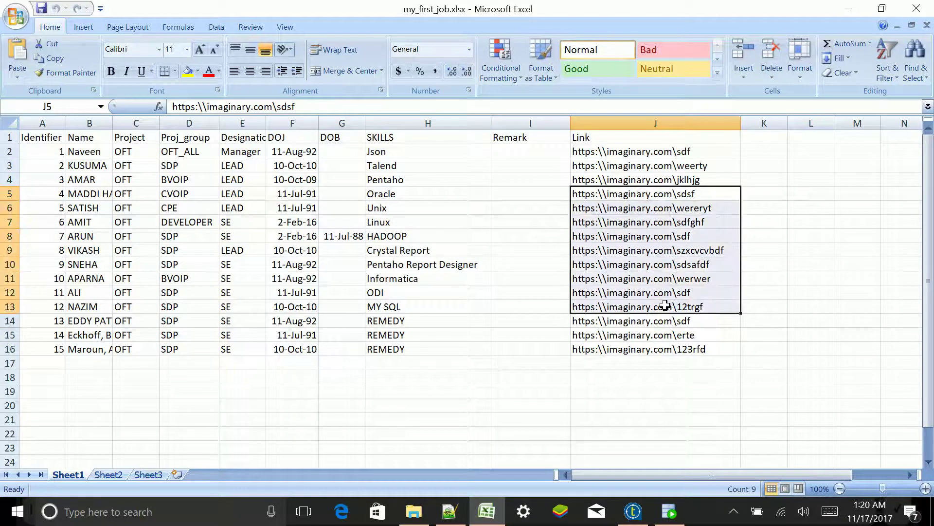
left_click(917, 8)
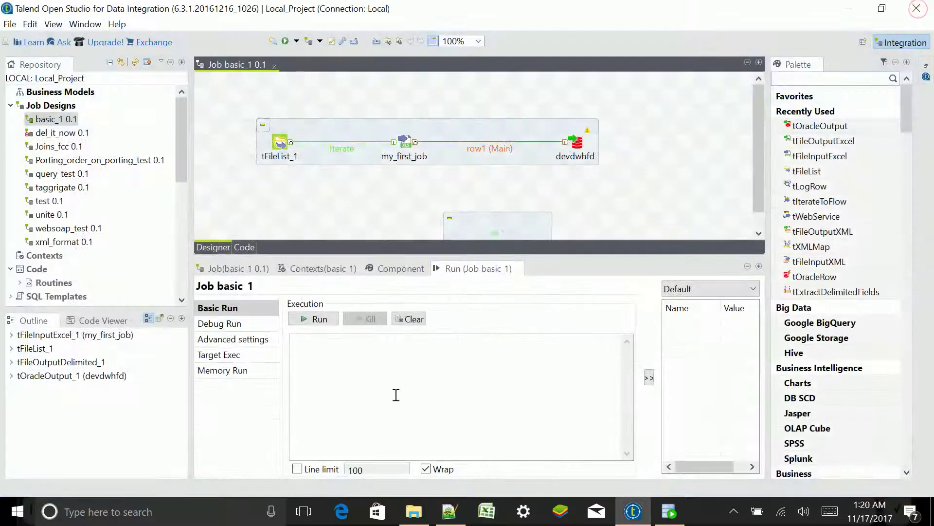
Open my_first_job - Copy.xlsx from the Talend_job Input folder in File Explorer, review its columns and close it.
left_click(414, 511)
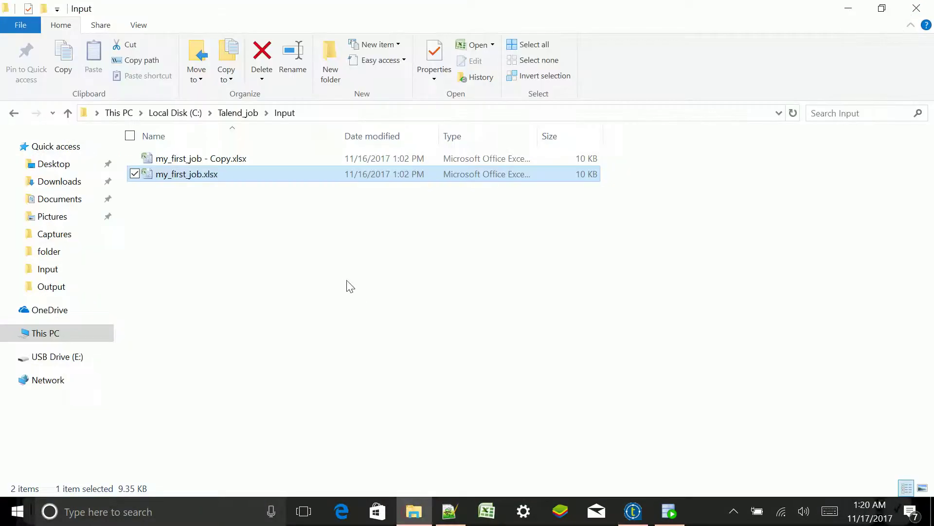
left_click(234, 159)
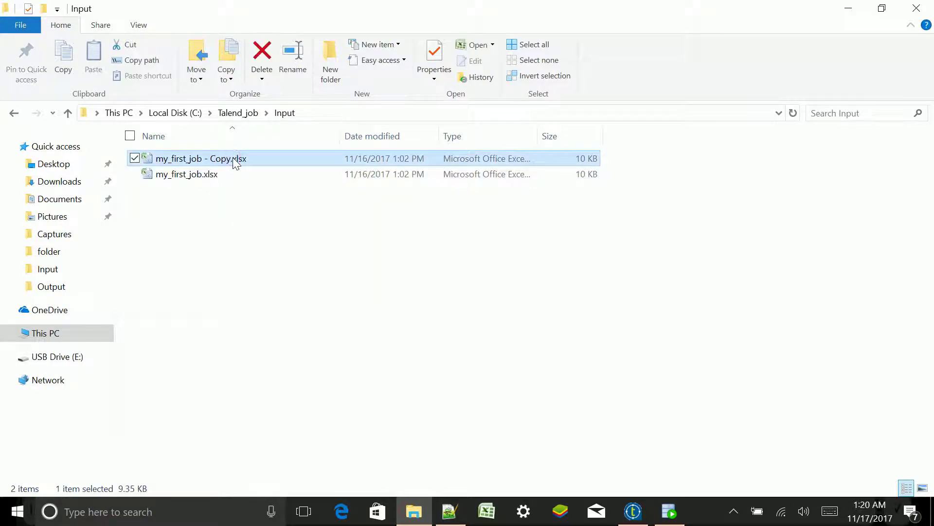
double_click(186, 161)
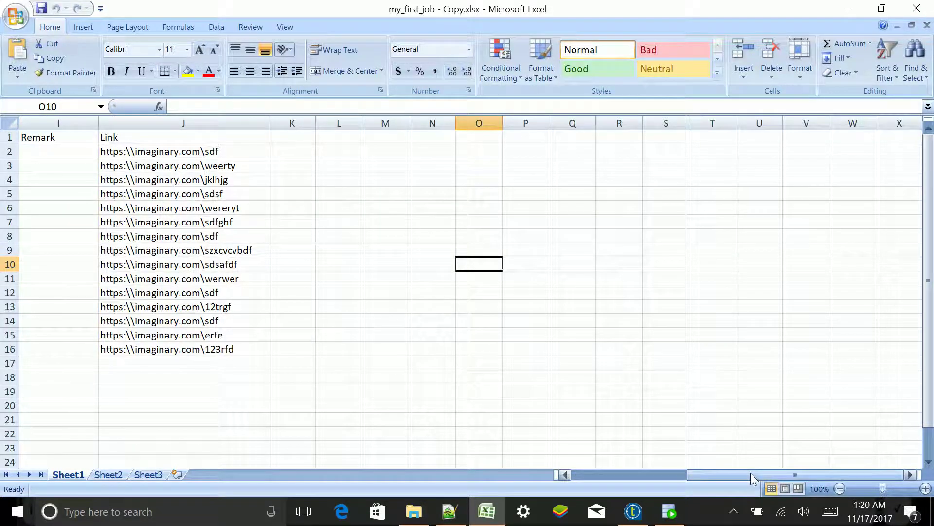
left_click_drag(750, 472, 588, 489)
left_click(924, 8)
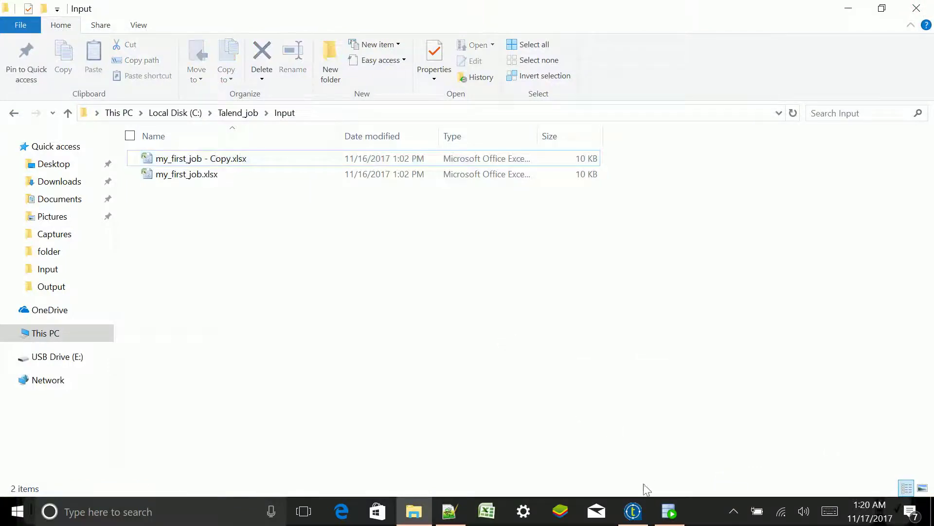
Switch to Oracle SQL Developer and query the MYFIRST_JOB table's row count and all its rows.
left_click(670, 511)
left_click(444, 263)
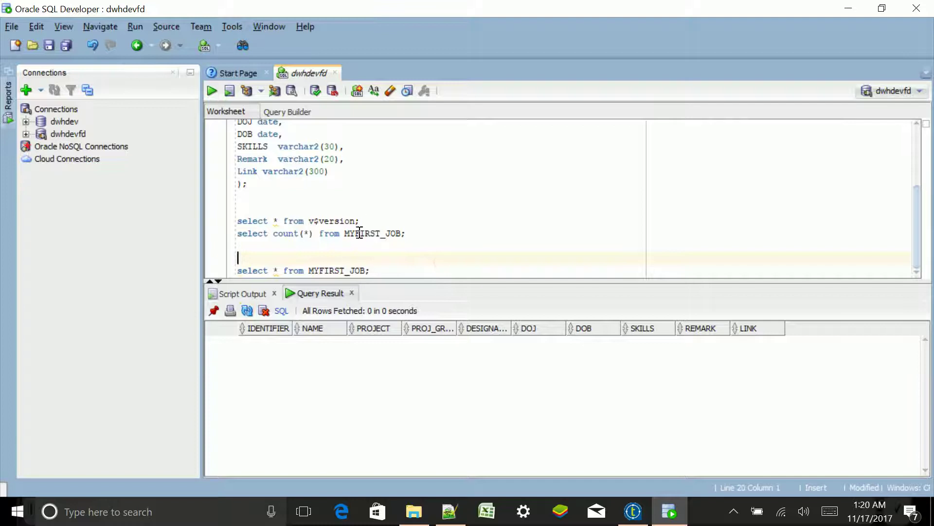
key("ctrl+Return")
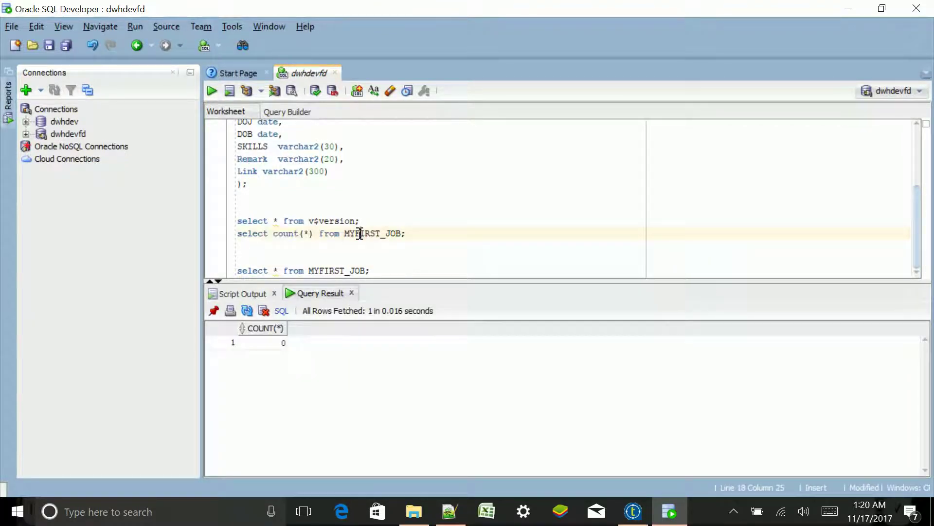
key("Down")
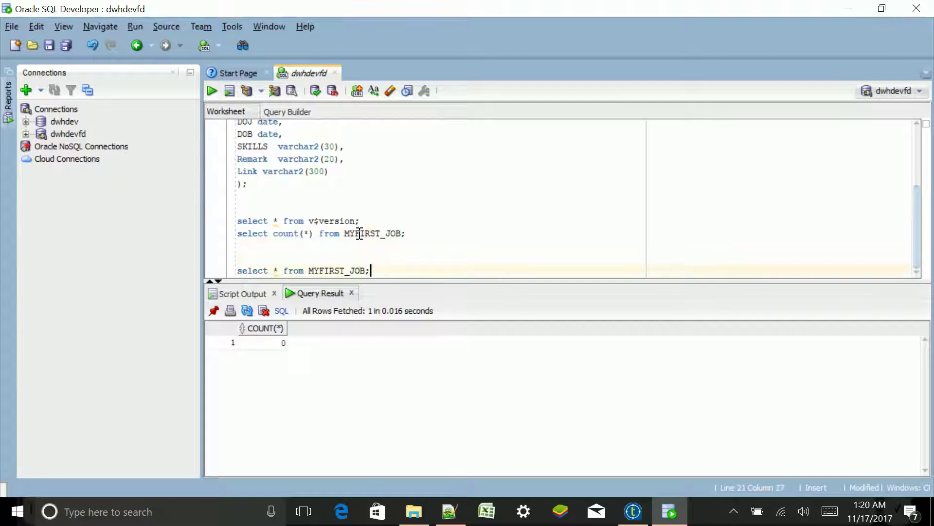
key("ctrl+Return")
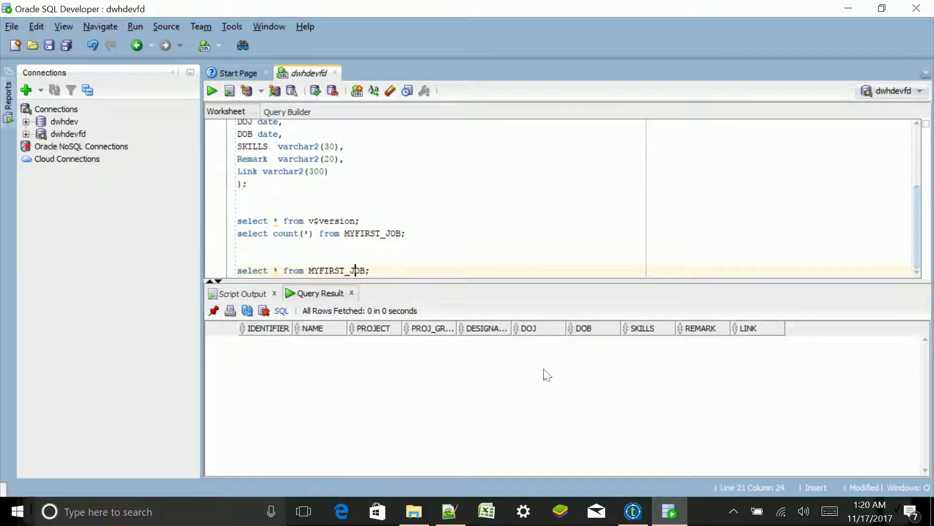
Switch back to Talend Open Studio and bring the Db Connections under the repository's Metadata into view.
left_click(641, 509)
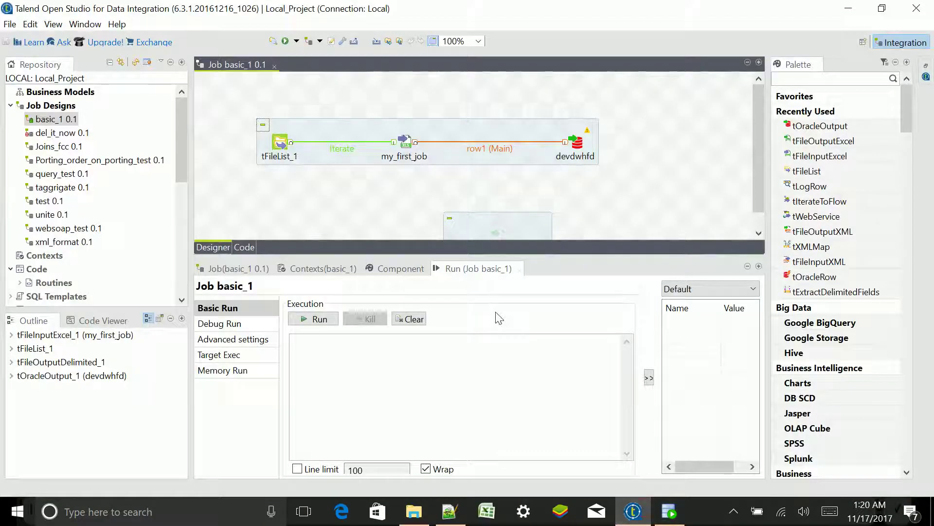
left_click(378, 205)
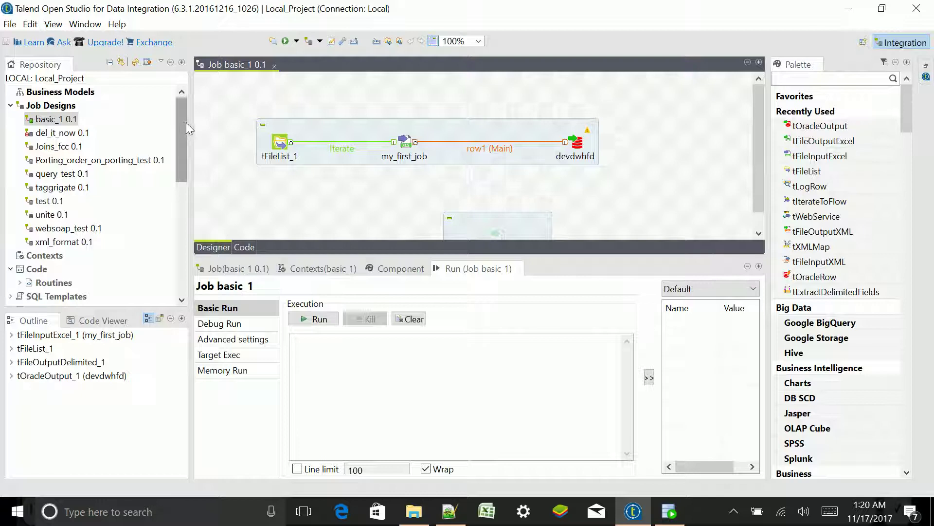
left_click(242, 167)
left_click_drag(181, 141, 182, 195)
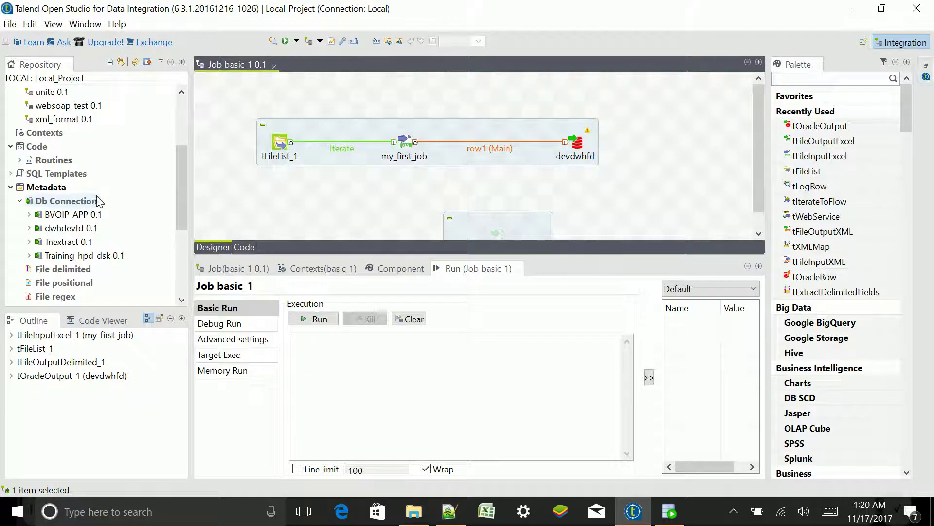
left_click(78, 203)
right_click(78, 204)
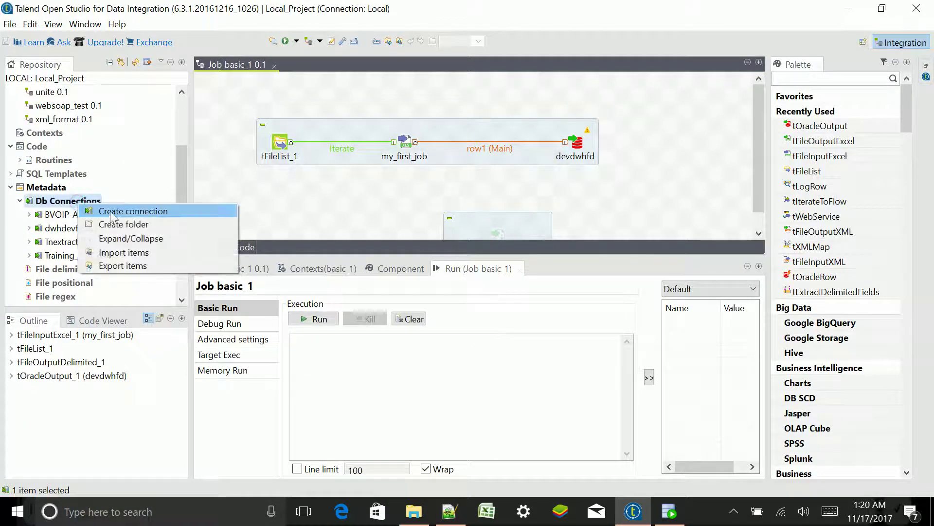
left_click(114, 212)
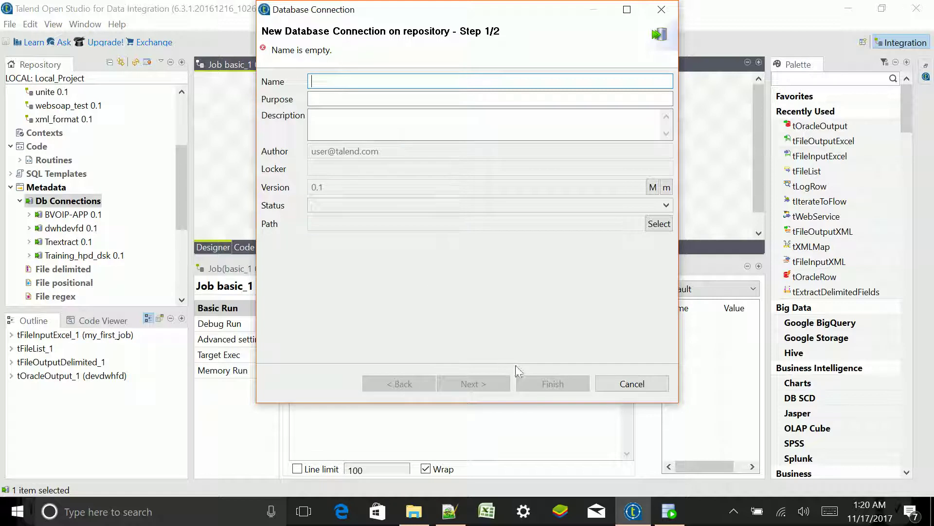
left_click(615, 387)
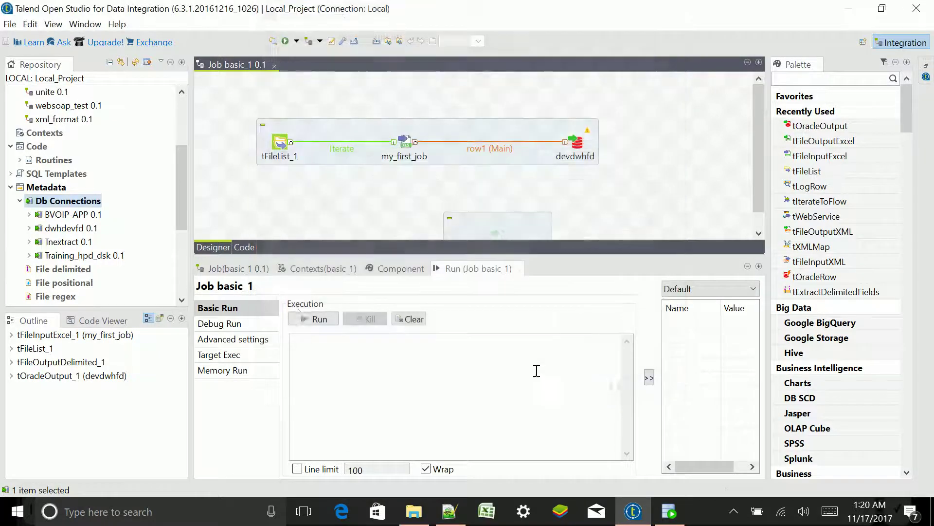
Edit the dwhdevfd database connection, choosing Oracle with SID as its DB type and Oracle 11 as its version.
right_click(68, 228)
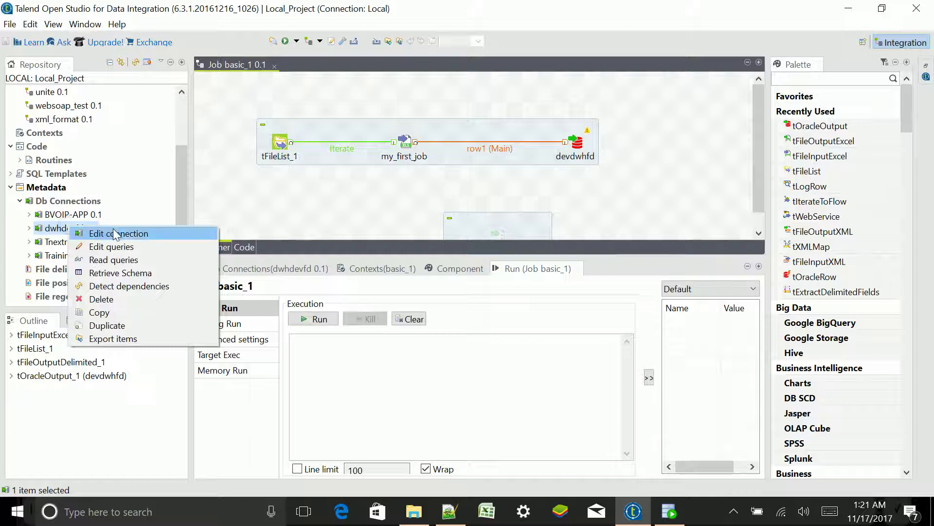
left_click(115, 234)
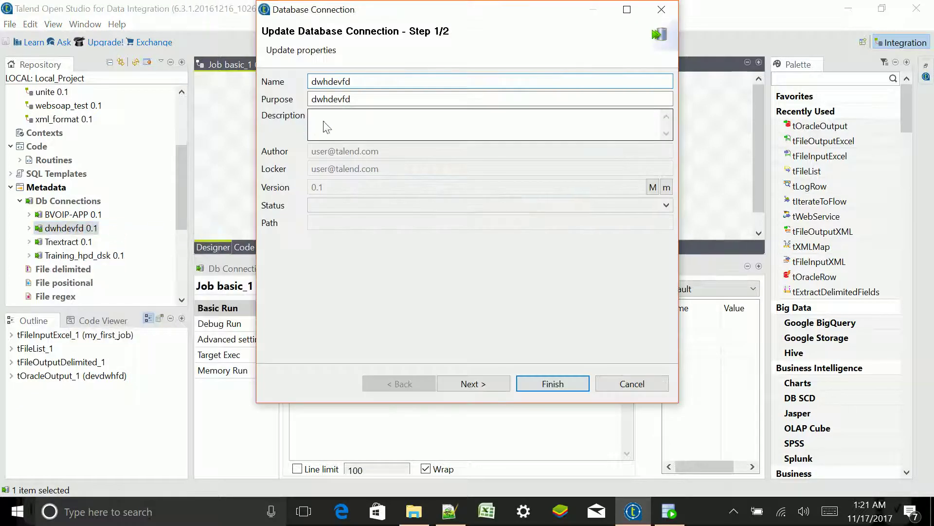
left_click(469, 384)
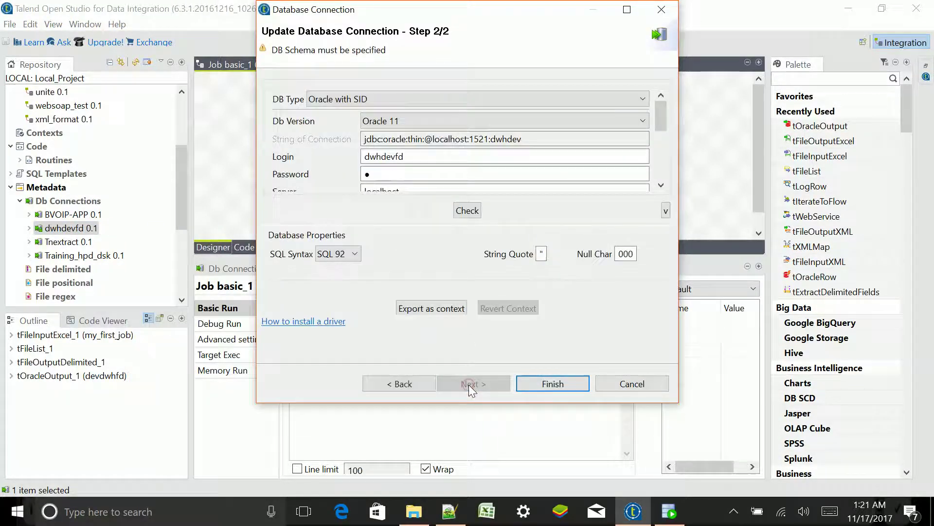
left_click(642, 97)
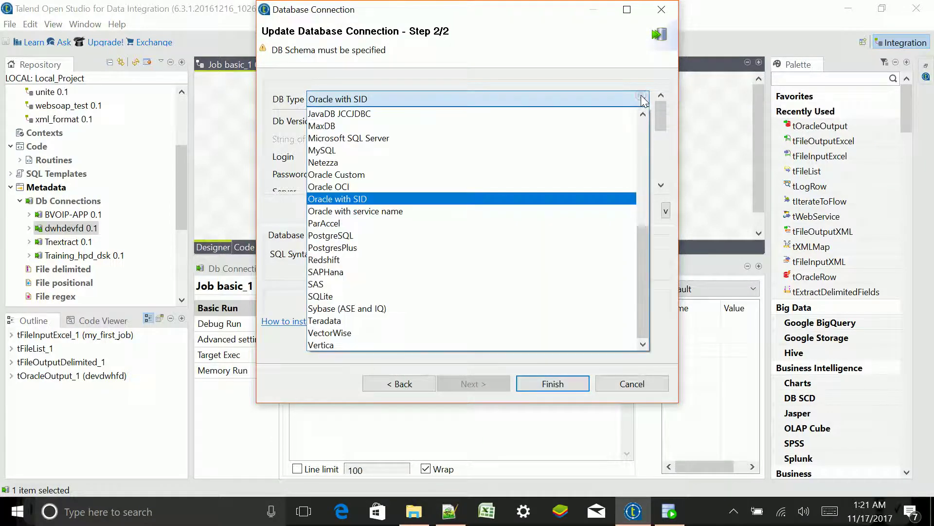
left_click(489, 200)
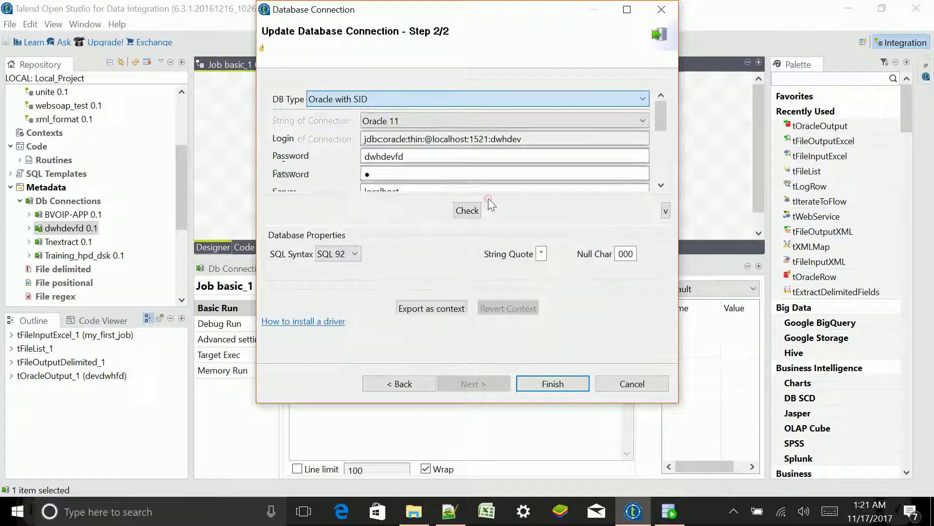
left_click(582, 120)
left_click(563, 149)
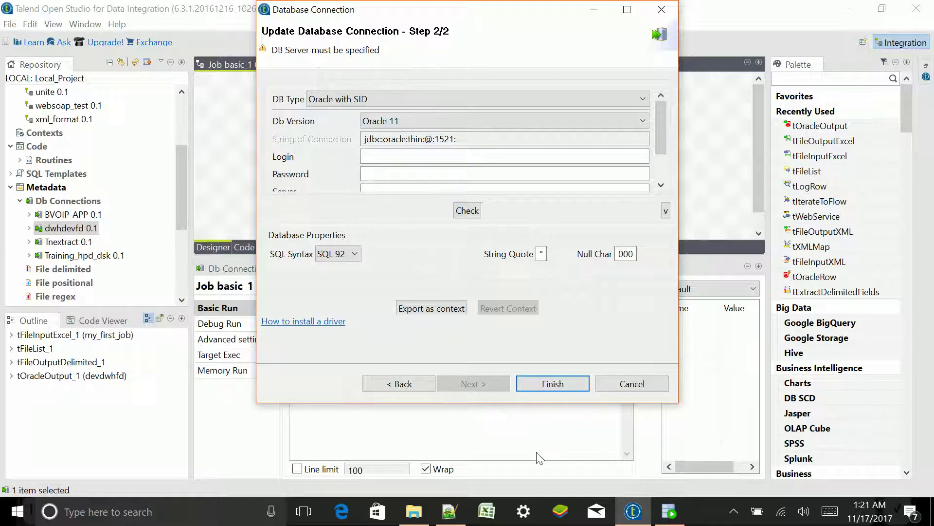
Switch to Oracle SQL Developer, view the default parameters for a new database connection, cancel it and return to Talend Open Studio.
left_click(669, 511)
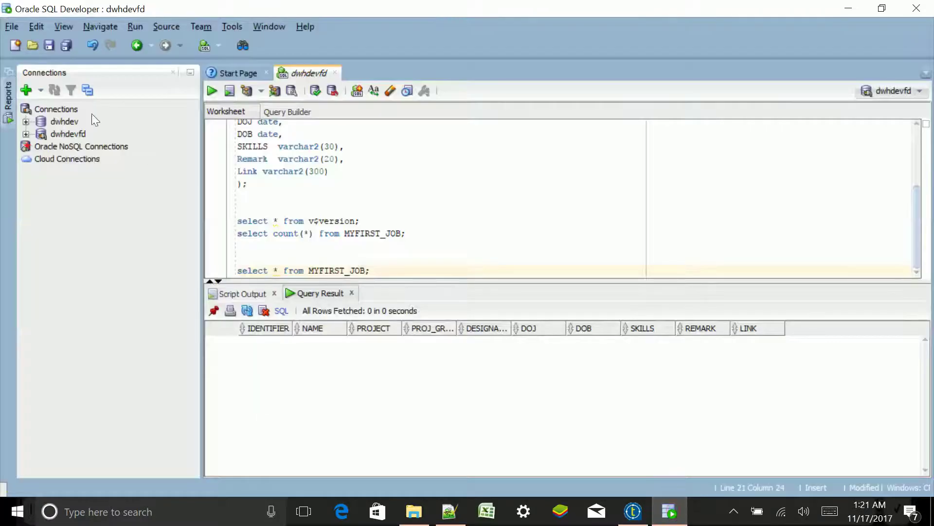
left_click(28, 89)
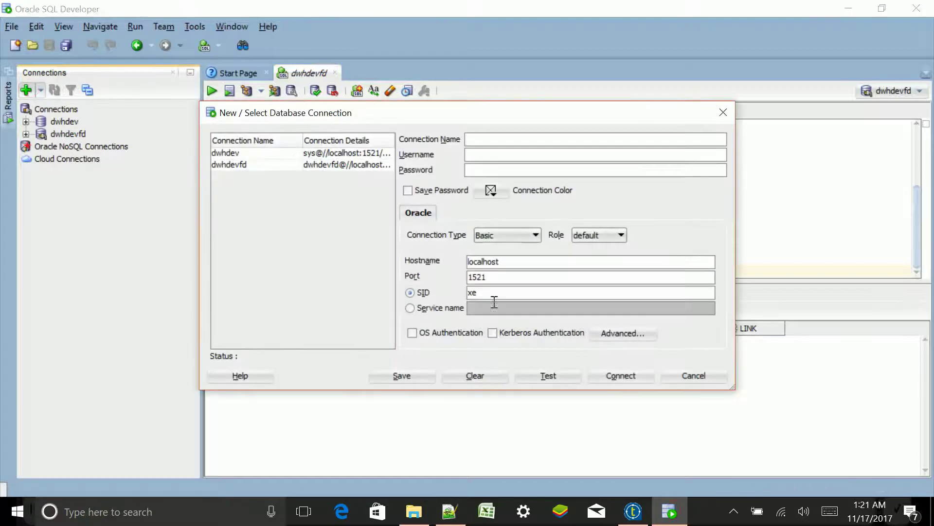
left_click(700, 376)
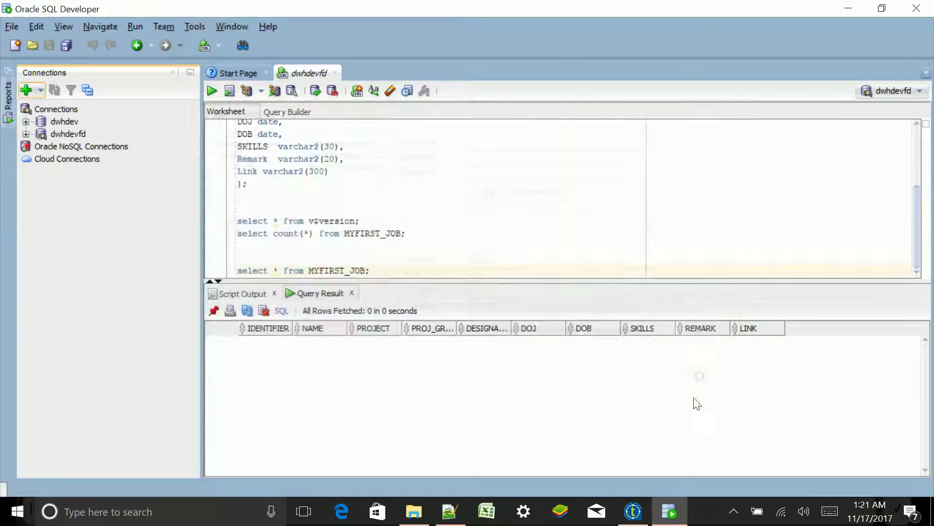
left_click(637, 511)
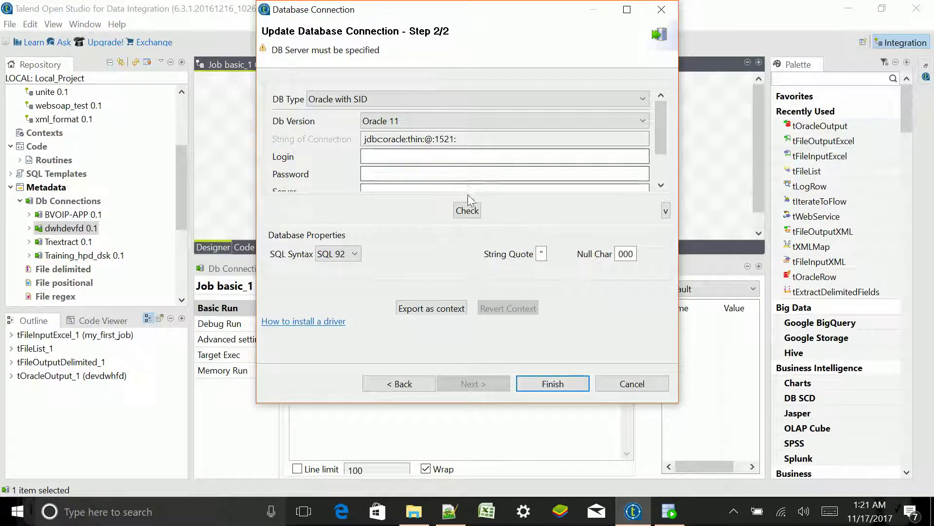
Try to check the database connection with its login and password left blank, and cancel the connection edit.
left_click(467, 213)
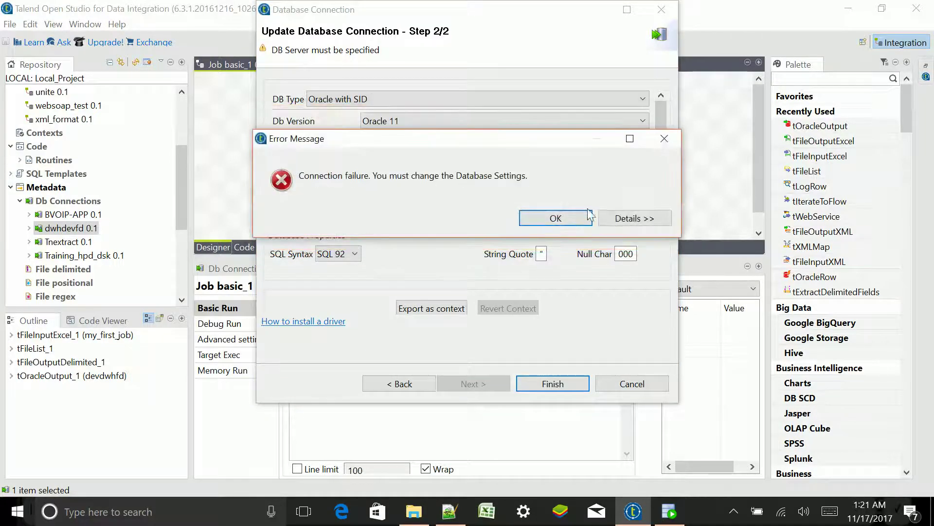
left_click(657, 141)
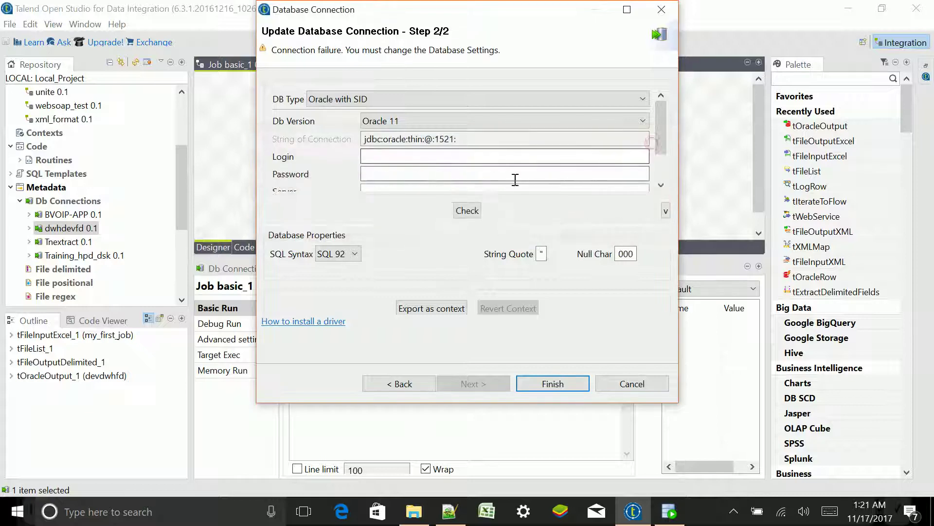
left_click(620, 385)
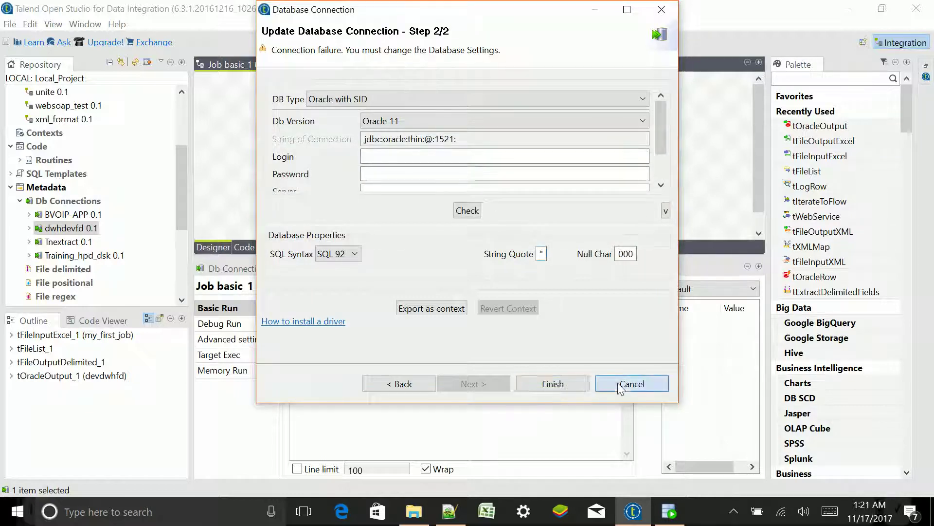
Reopen the dwhdevfd database connection for editing and check the connection using its saved parameters.
right_click(63, 228)
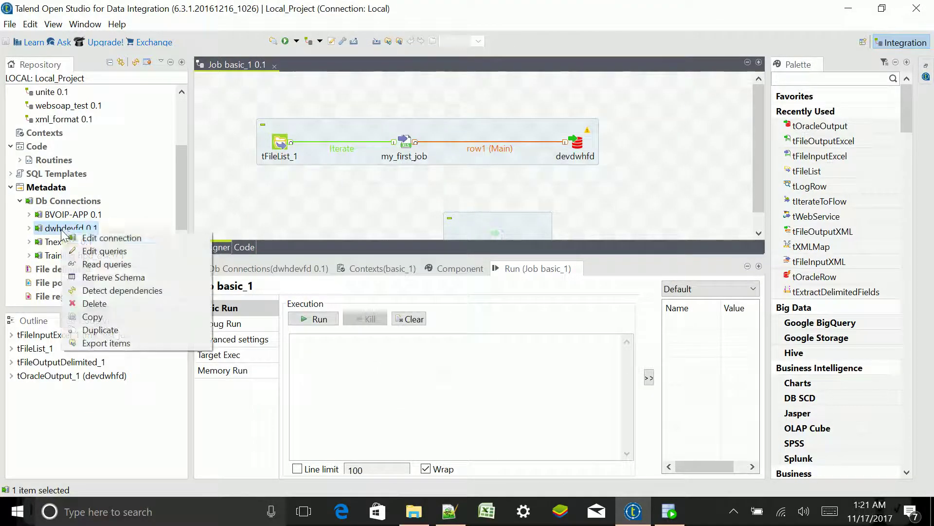
left_click(116, 238)
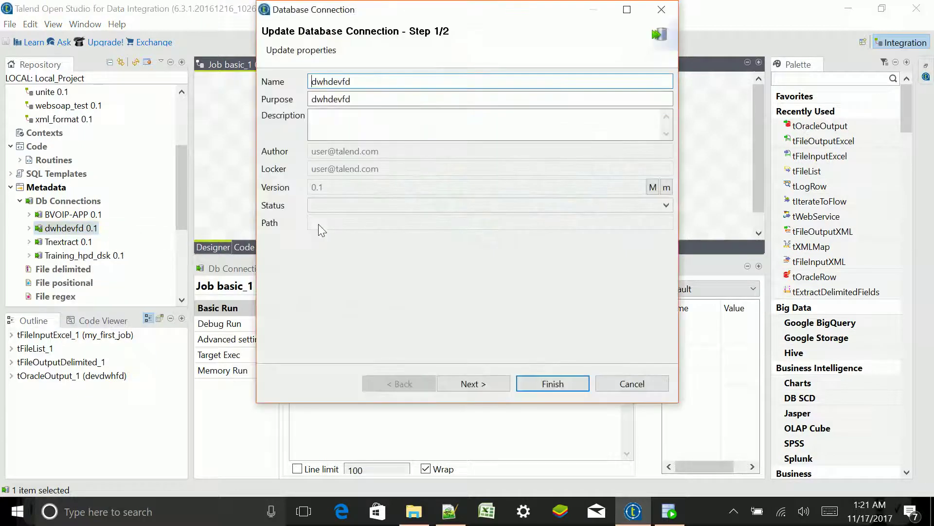
left_click(468, 388)
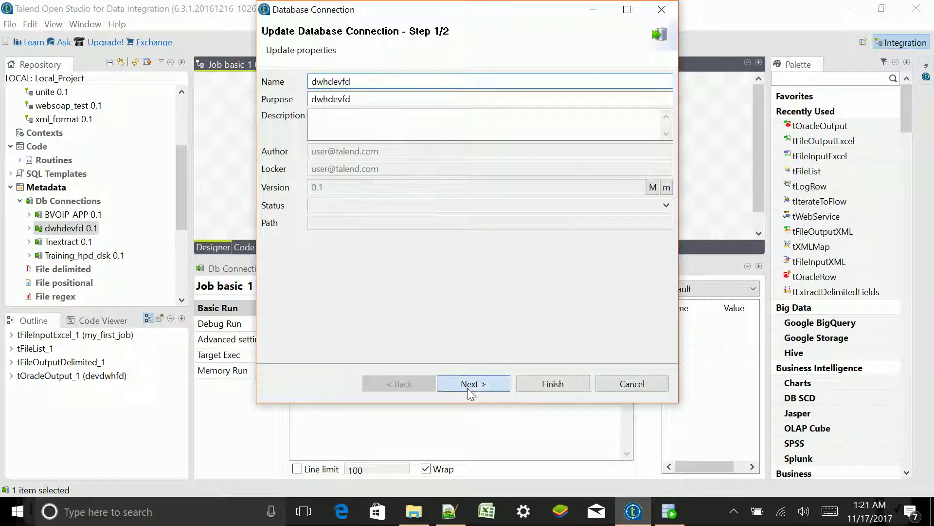
left_click(472, 213)
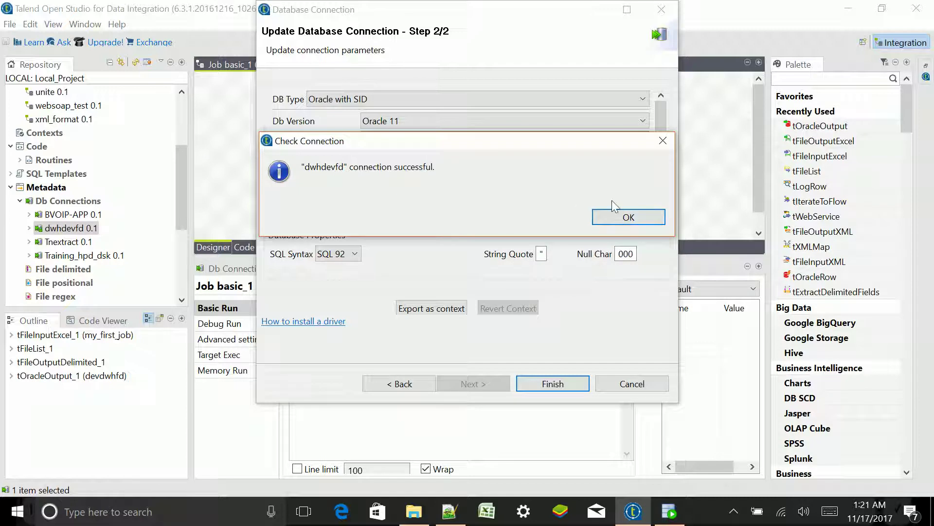
left_click(631, 217)
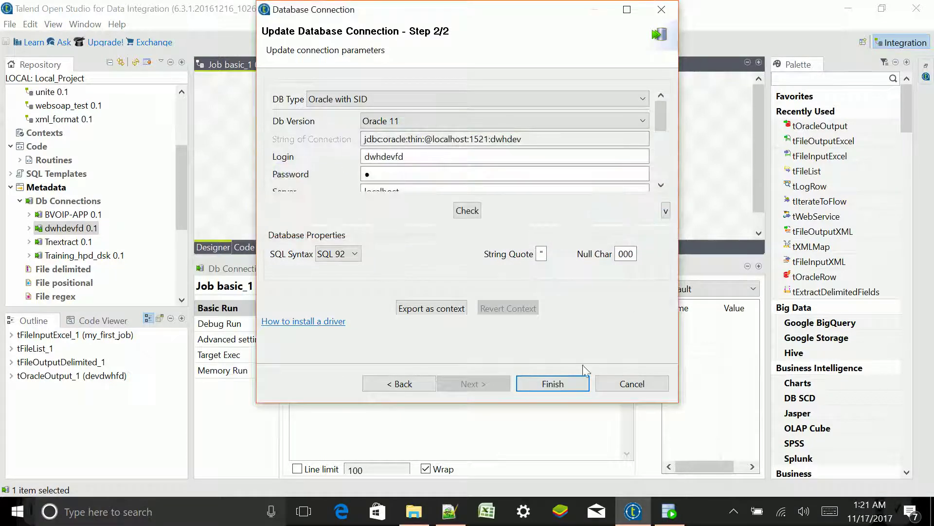
Finish the dwhdevfd connection update and propagate the modifications to all jobs.
left_click(576, 387)
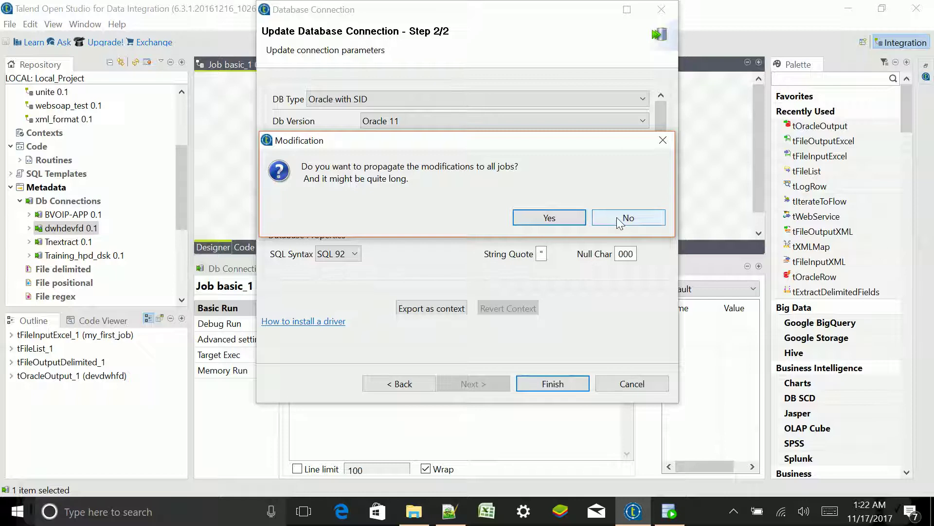
left_click(552, 217)
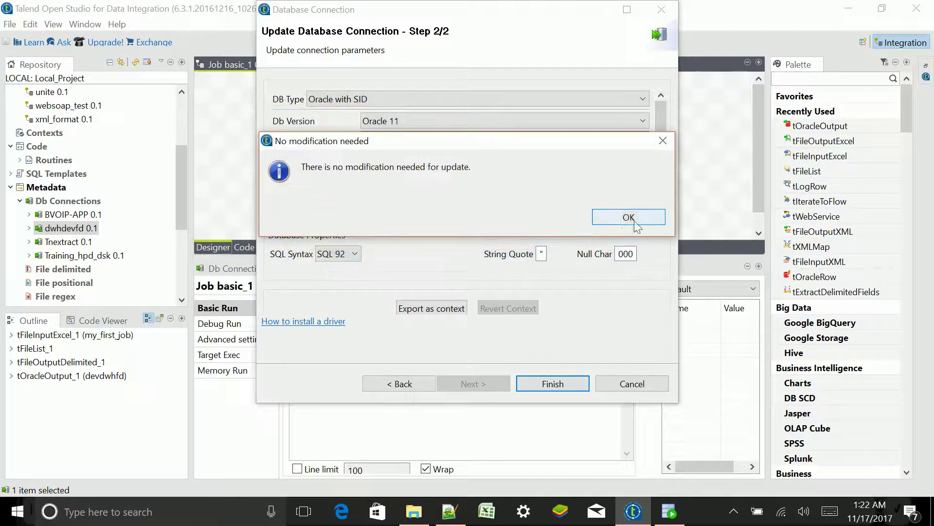
left_click(624, 217)
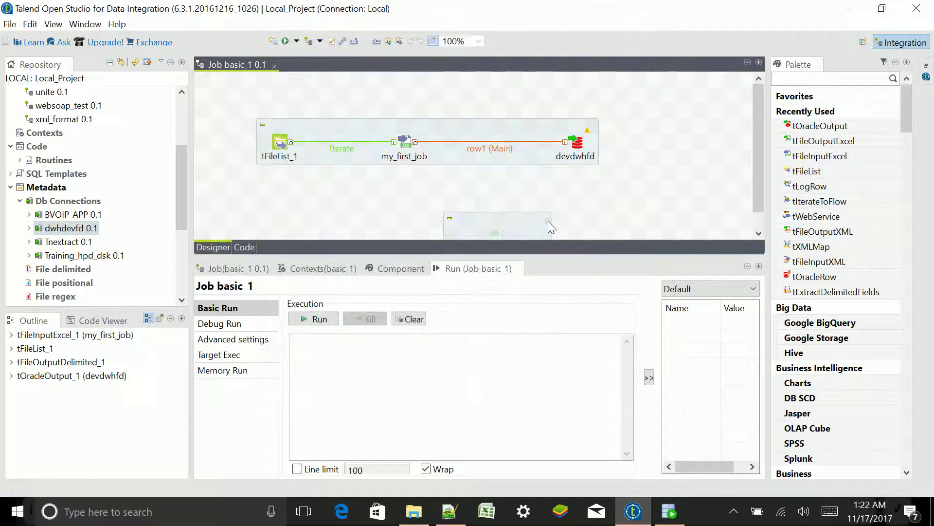
Delete the row1 (Main) link between my_first_job and devdwhfd in the basic_1 job.
scroll(280, 141, "down", 1)
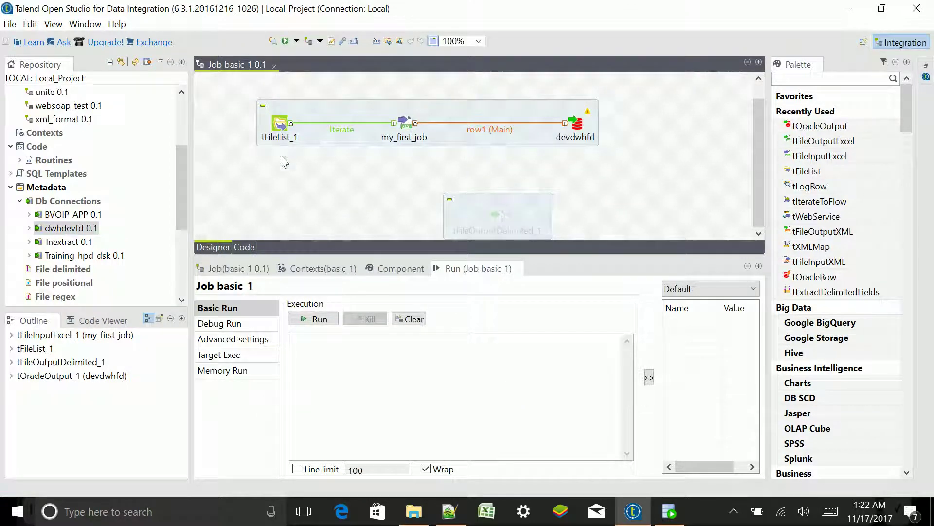
right_click(339, 135)
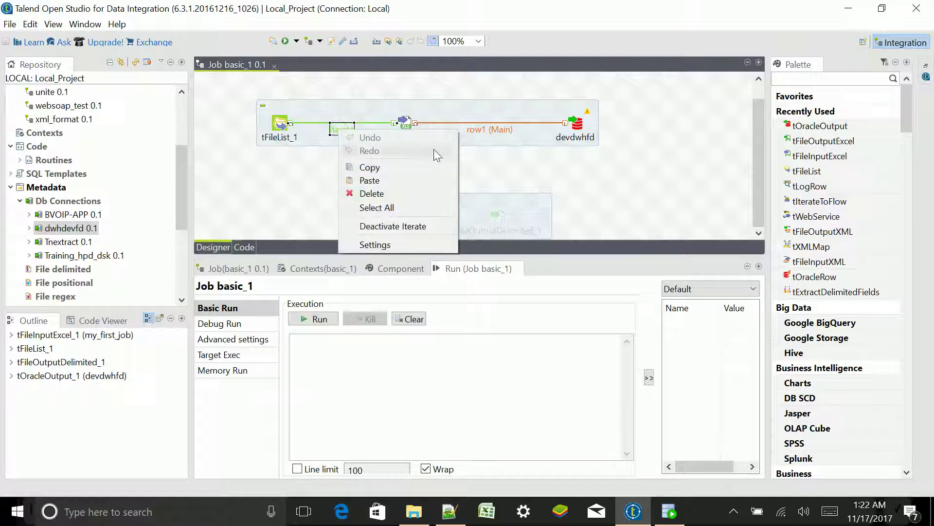
left_click(582, 163)
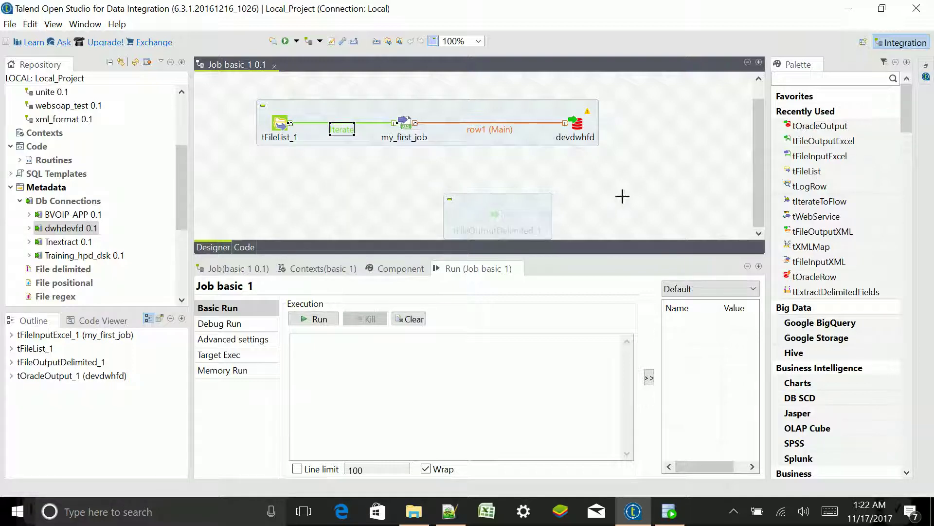
right_click(491, 129)
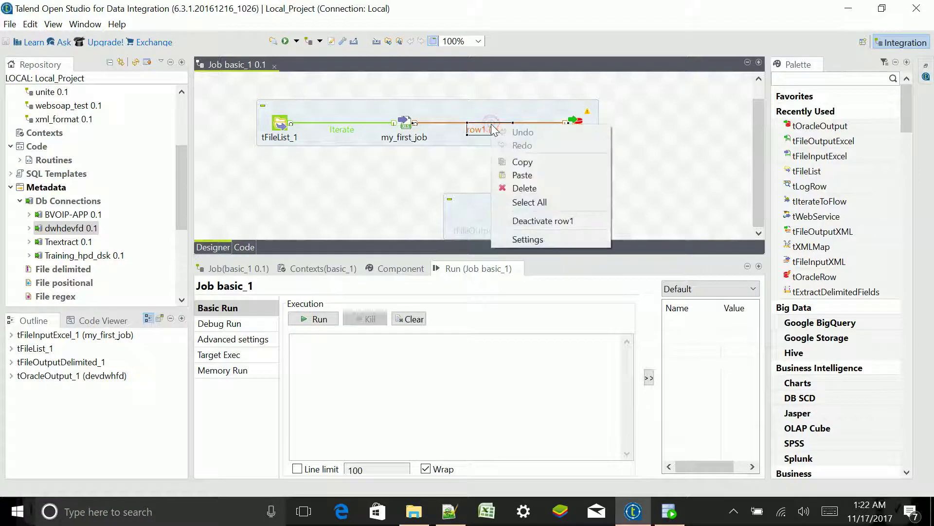
left_click(544, 183)
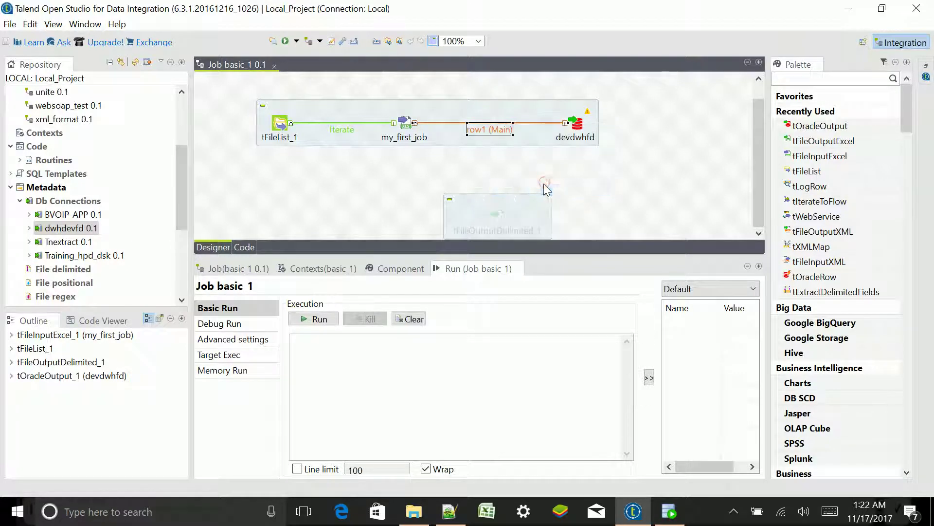
key("Delete")
Activate the tFileOutputDelimited_1 component and deactivate the devdwhfd Oracle output component.
left_click(501, 218)
right_click(502, 222)
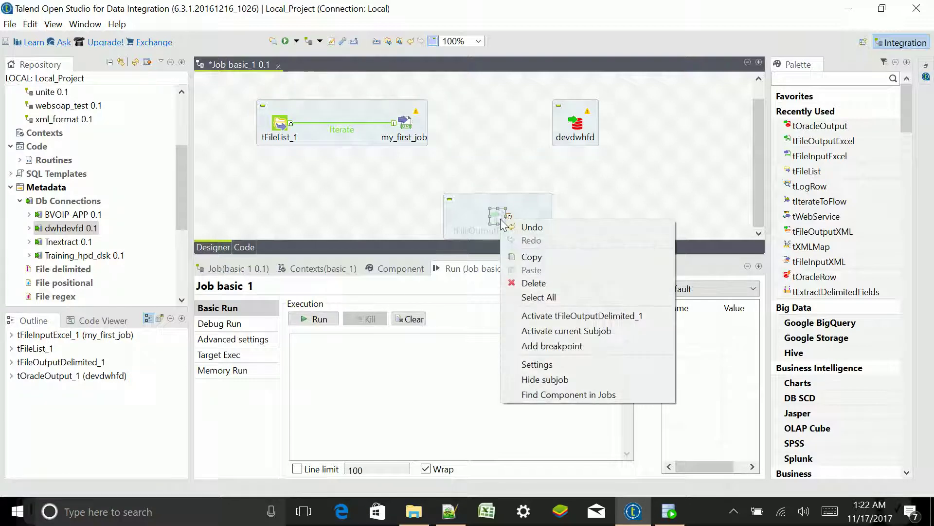
left_click(591, 313)
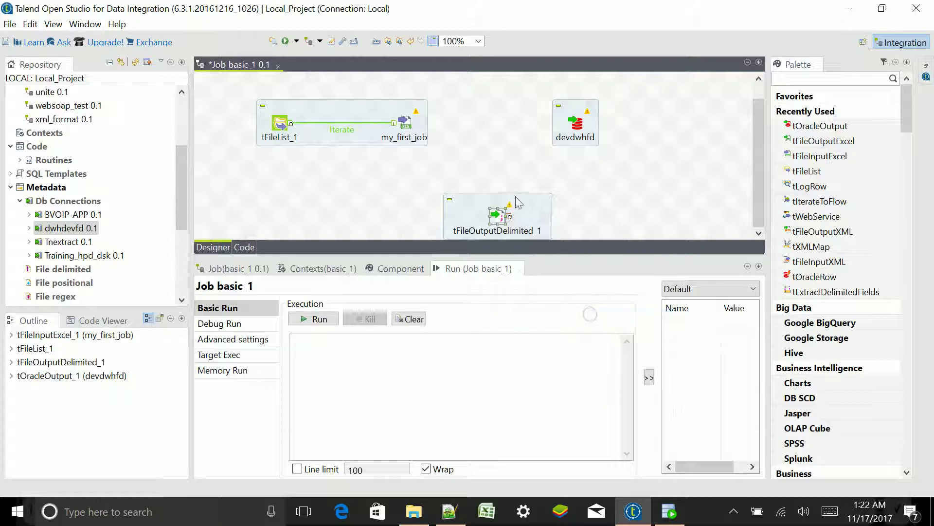
left_click(579, 129)
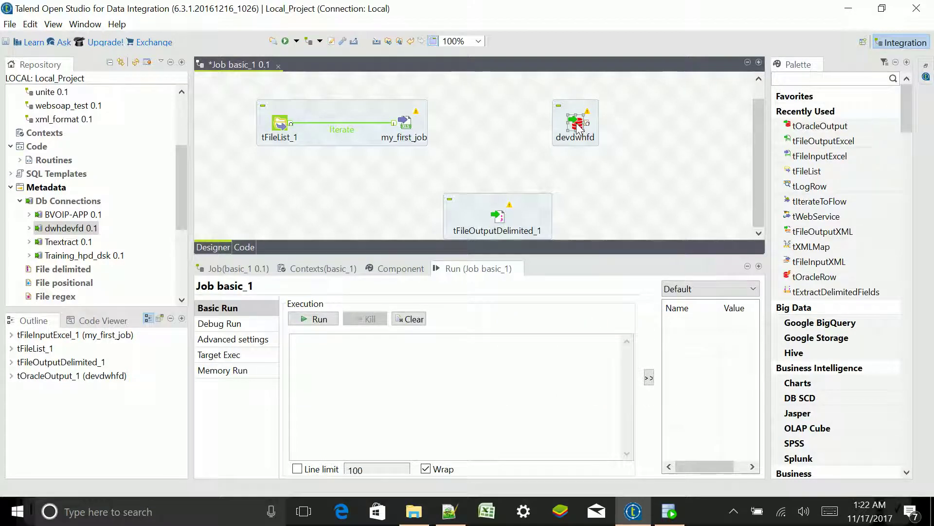
right_click(577, 126)
left_click(642, 254)
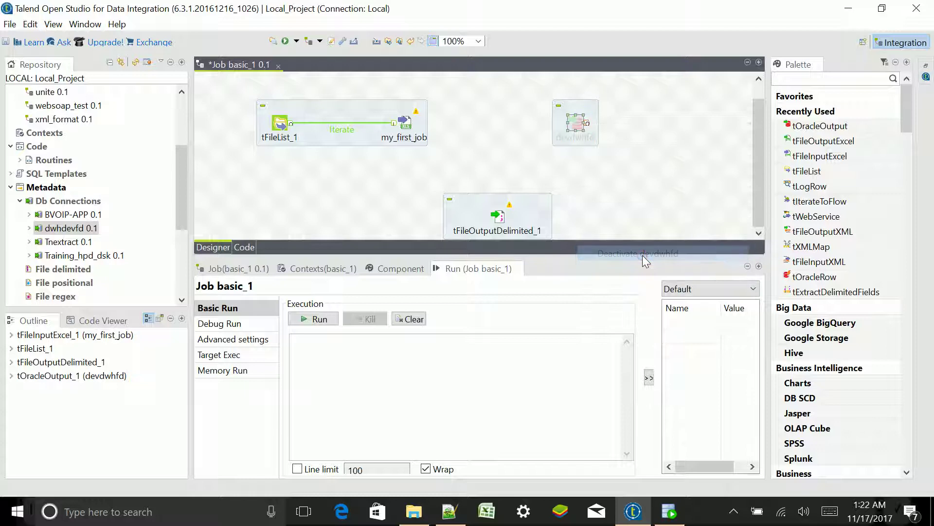
Examine the Row and Trigger connection types offered for the my_first_job component.
right_click(404, 125)
left_click(404, 125)
right_click(404, 124)
mouse_move(480, 129)
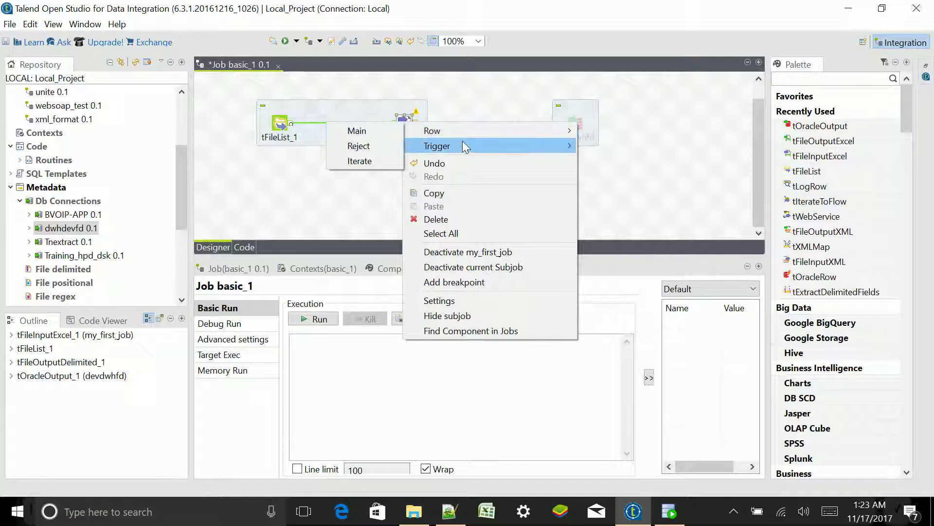
mouse_move(464, 145)
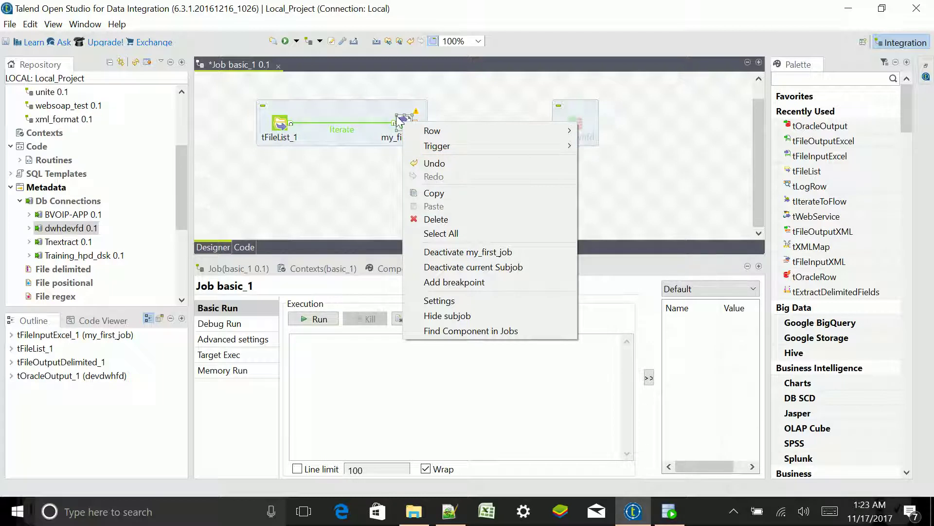
left_click(454, 84)
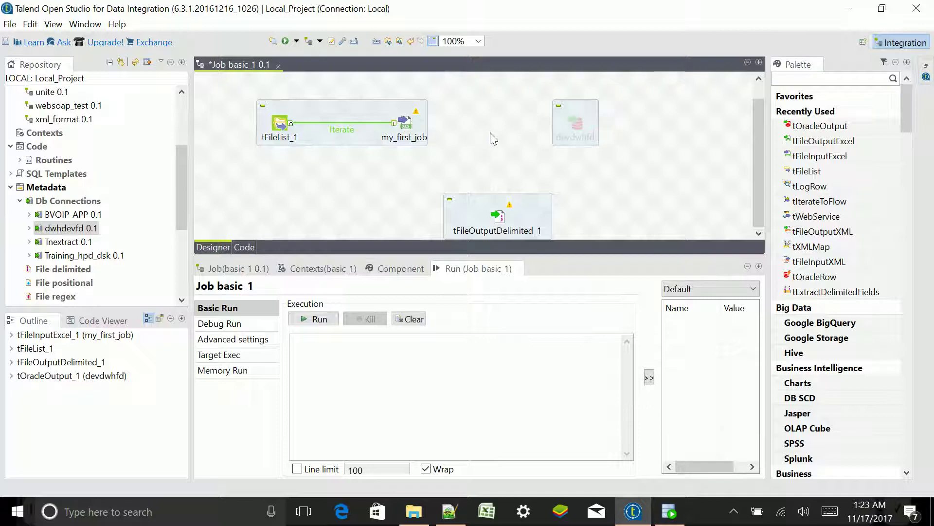
left_click(406, 123)
right_click(406, 125)
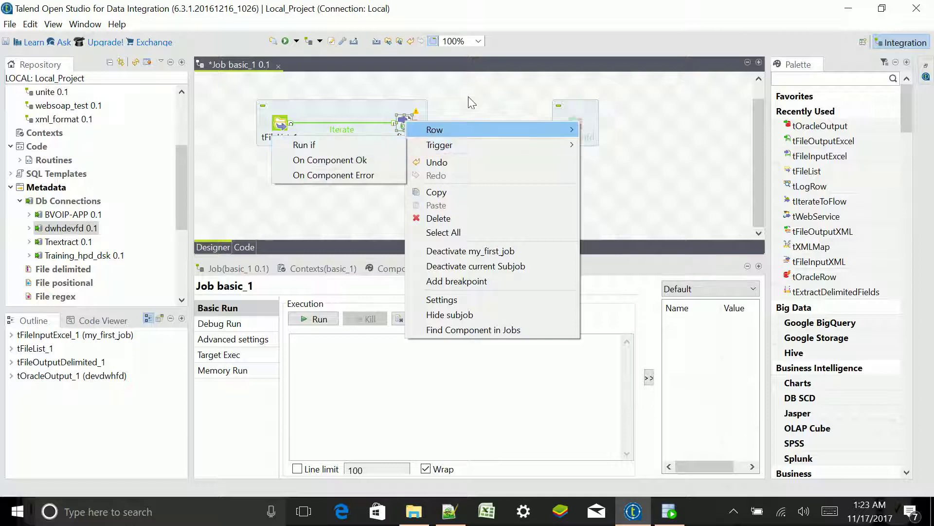
left_click(476, 90)
left_click(451, 150)
Connect my_first_job to tFileOutputDelimited_1 with a Main row.
left_click(404, 125)
right_click(404, 126)
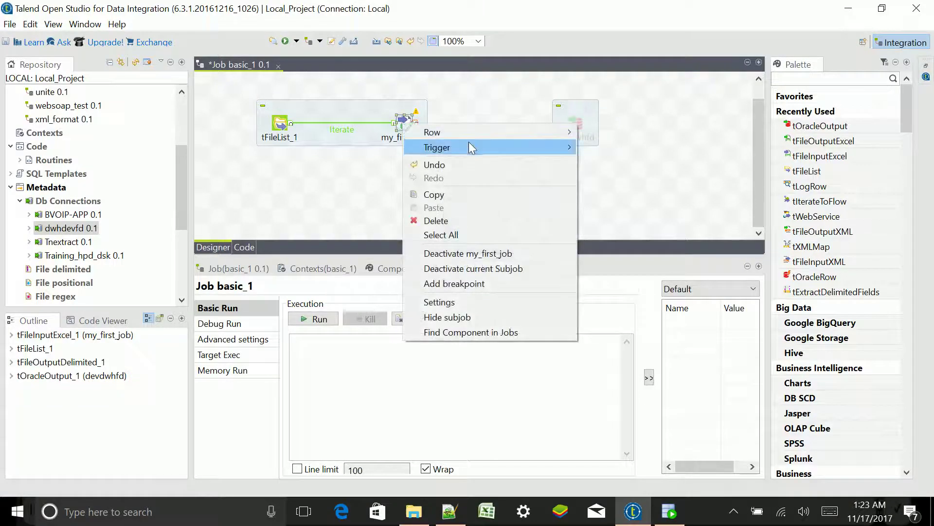
mouse_move(518, 135)
left_click(381, 136)
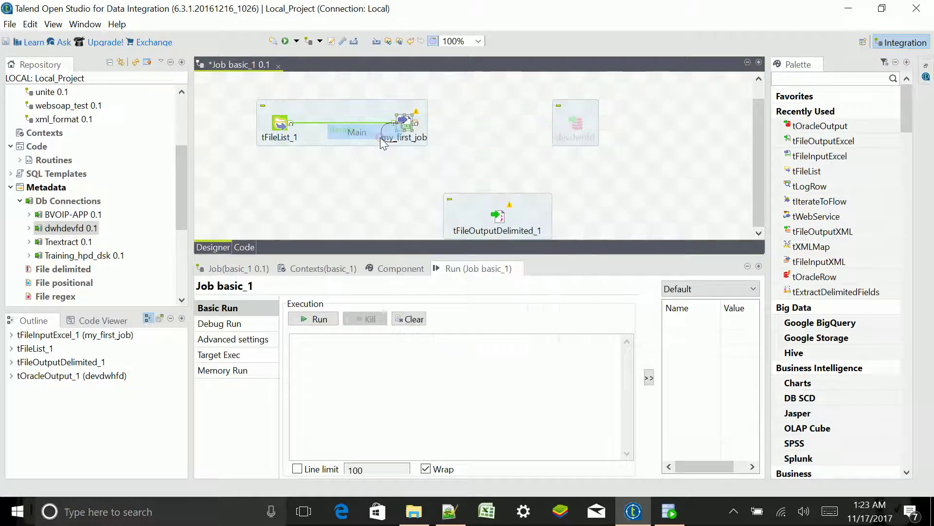
left_click(498, 218)
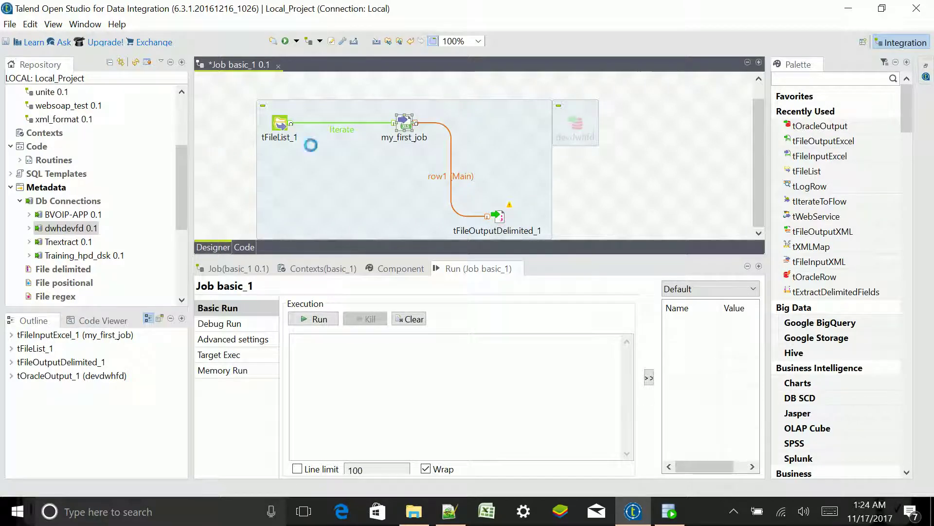
Open the basic settings of tFileList_1 and review its directory and filemask.
left_click(232, 121)
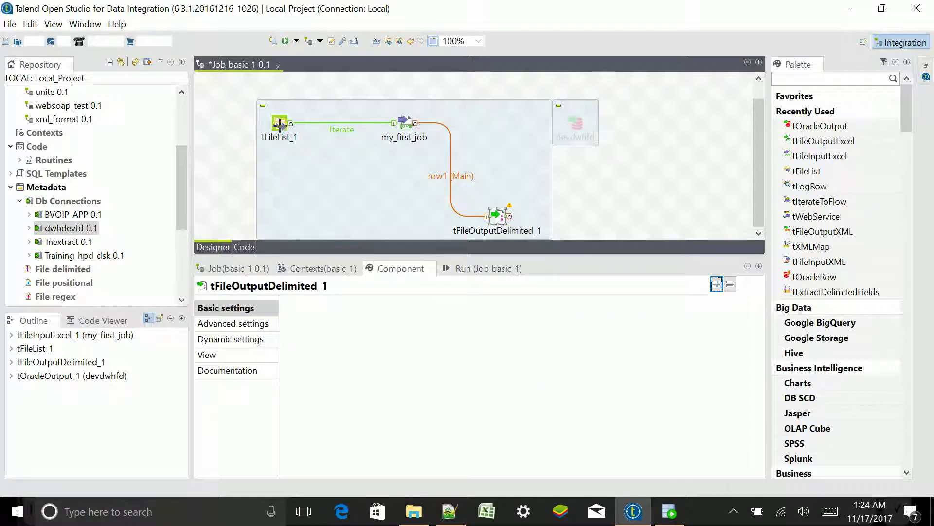
left_click(280, 125)
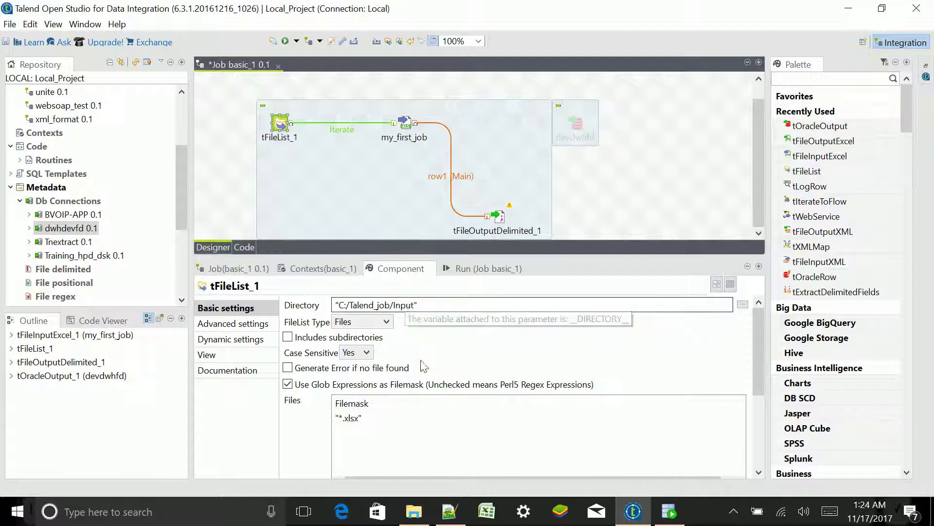
left_click(348, 419)
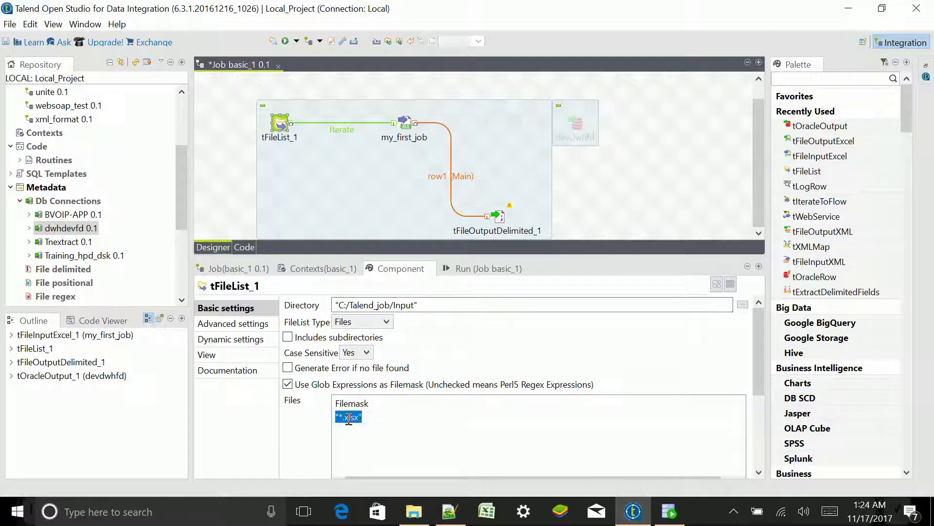
left_click(431, 349)
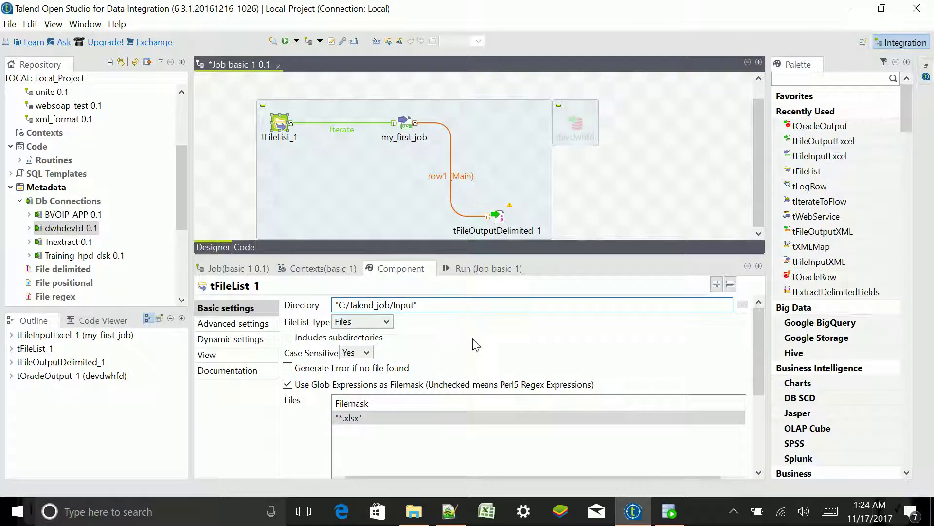
Check the files in the Talend_job Input folder in File Explorer against tFileList_1's filemask in Talend Open Studio.
left_click(413, 511)
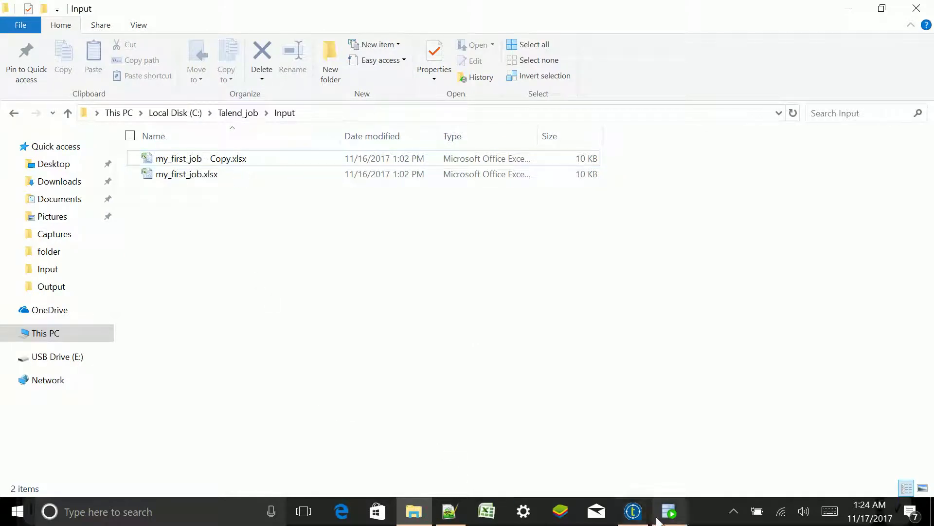
left_click(634, 511)
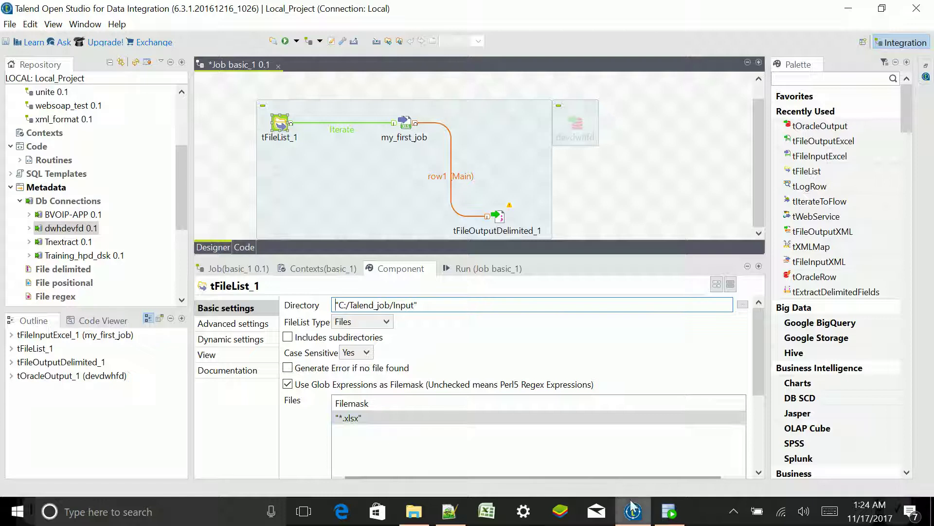
left_click(351, 429)
left_click(417, 514)
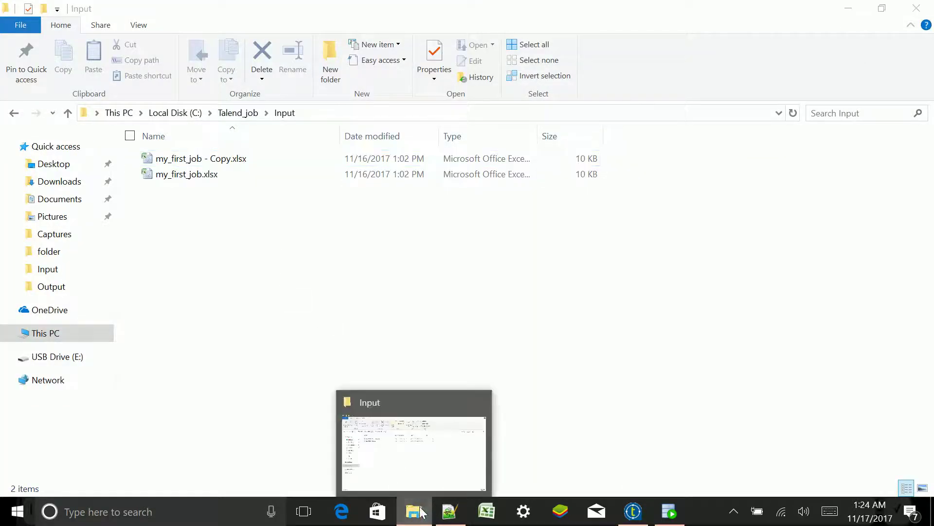
left_click(421, 512)
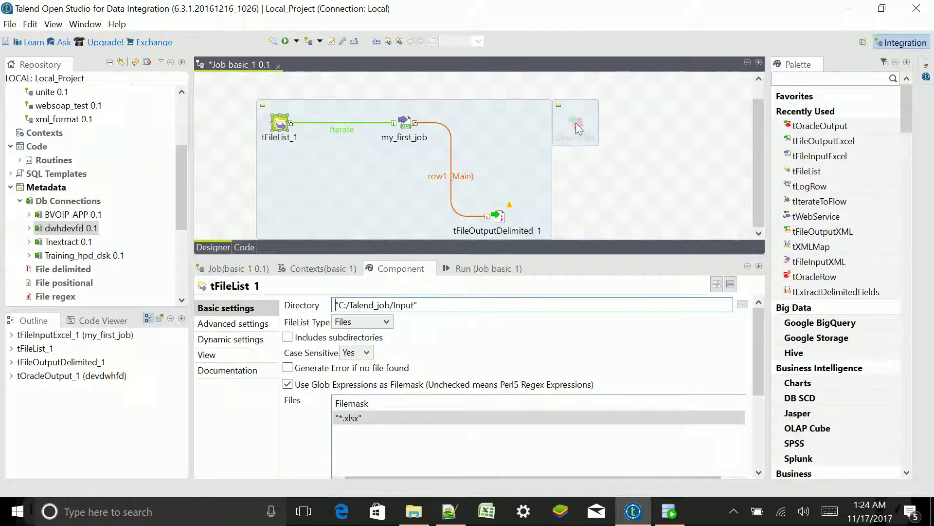
Review my_first_job's file name expression and its code completion proposals, as well as the basic settings of tFileOutputDelimited_1.
left_click(411, 126)
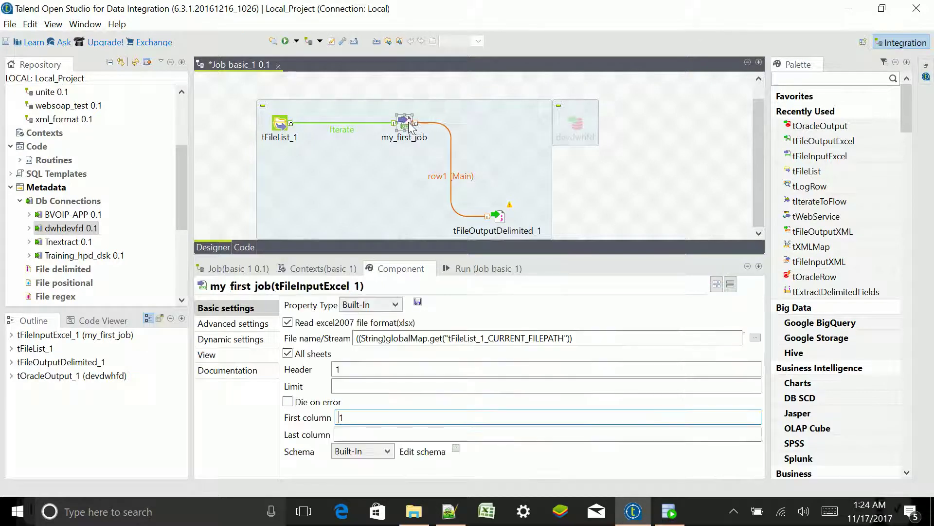
left_click(588, 336)
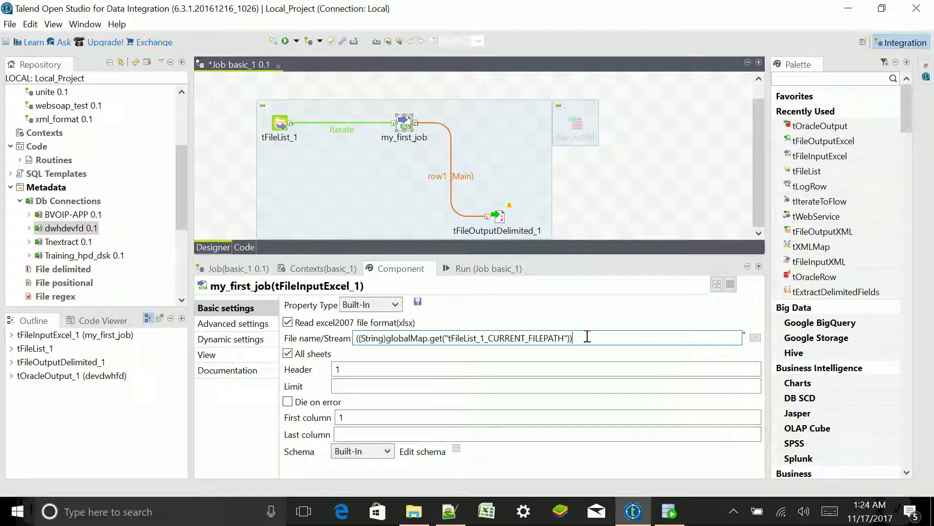
key("ctrl+space")
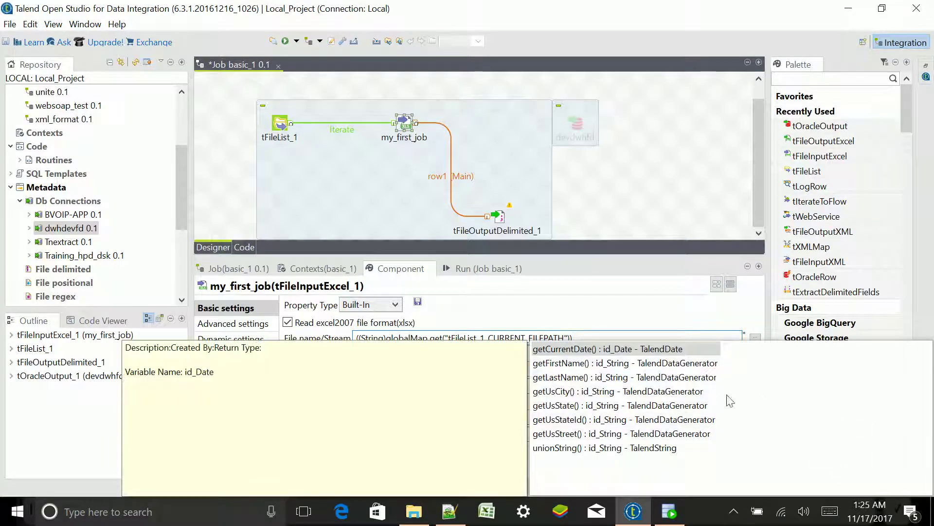
left_click(637, 204)
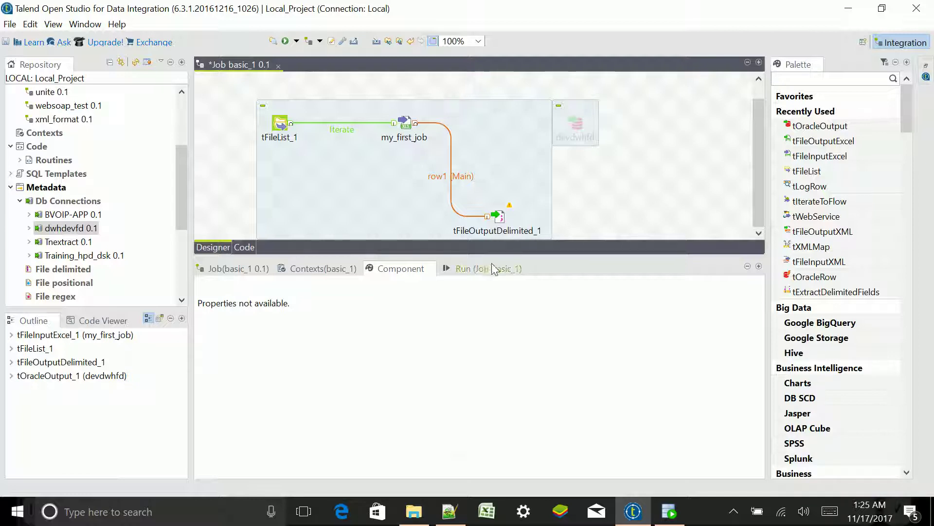
left_click(500, 222)
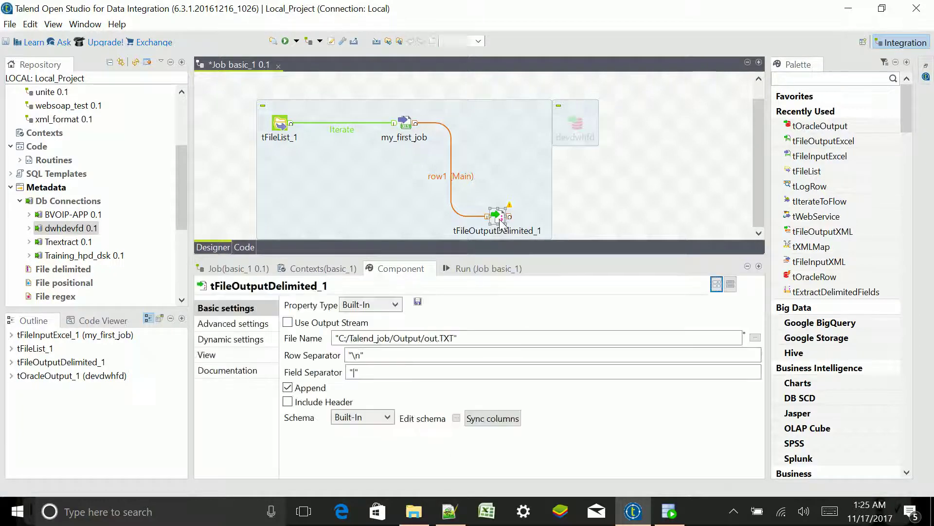
Examine the schema columns of my_first_job in an enlarged schema editor and close it without changes.
left_click(406, 128)
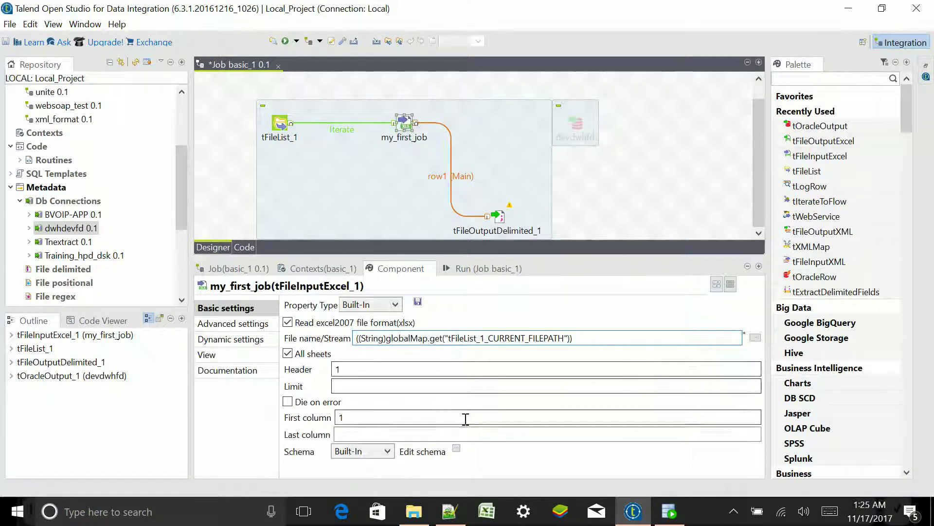
left_click(456, 448)
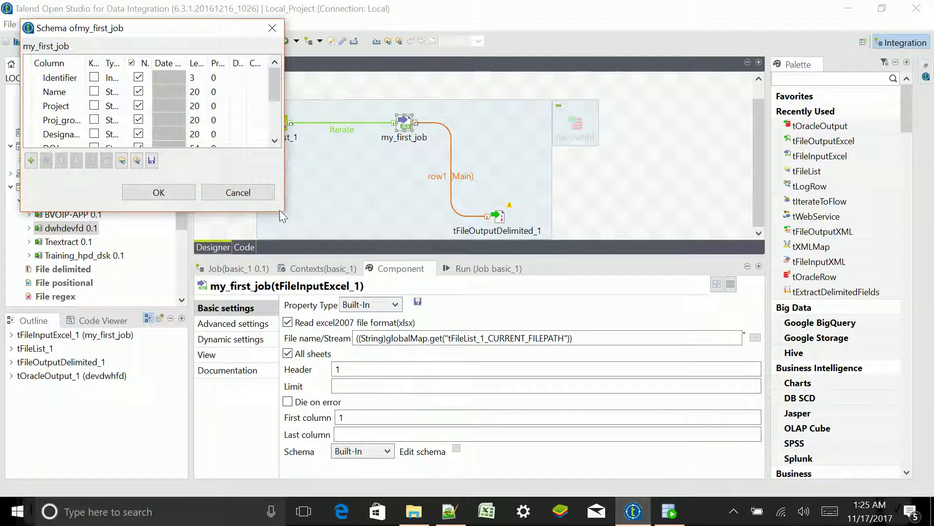
left_click_drag(283, 212, 566, 295)
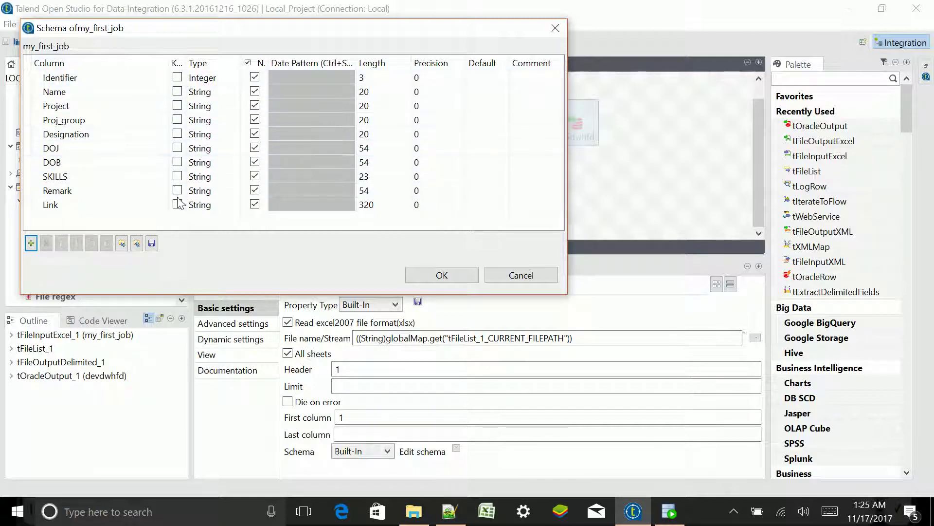
left_click(548, 273)
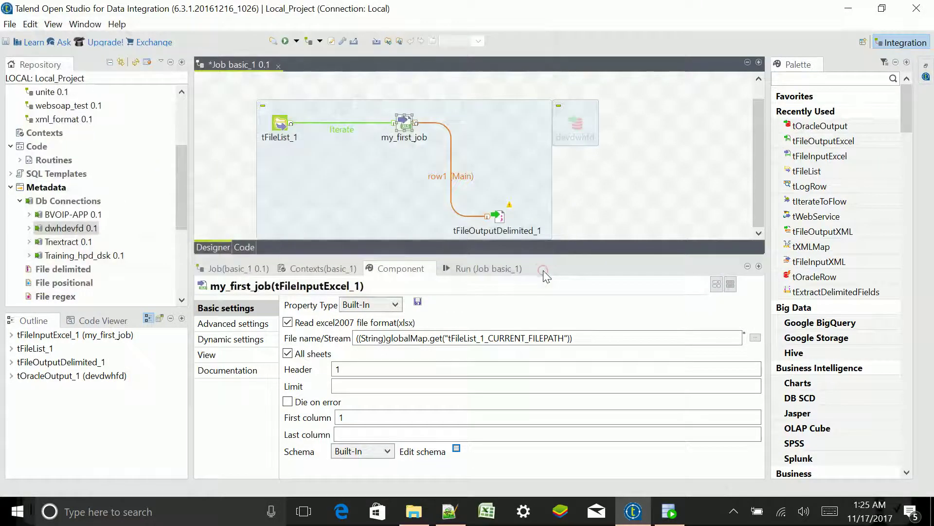
left_click_drag(176, 194, 185, 272)
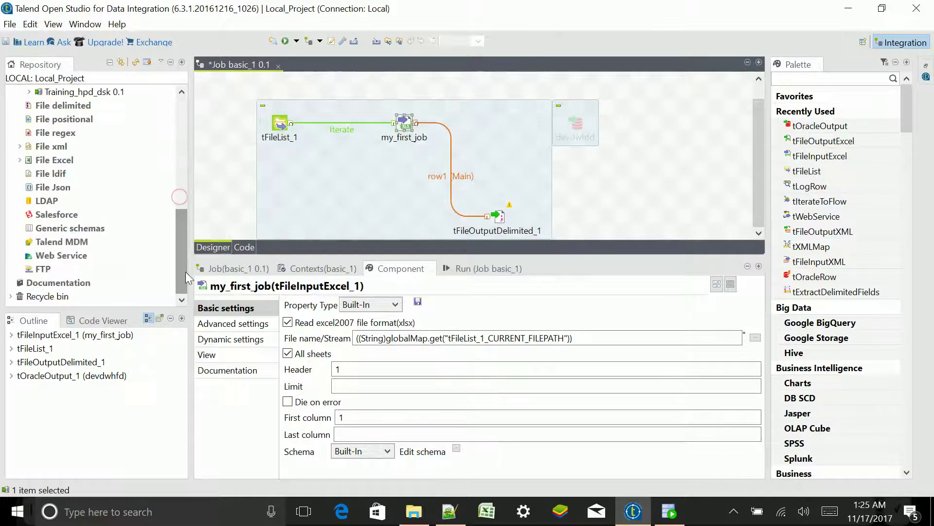
Reopen the my_first_job schema in an enlarged editor and add two new columns below Link.
left_click(456, 449)
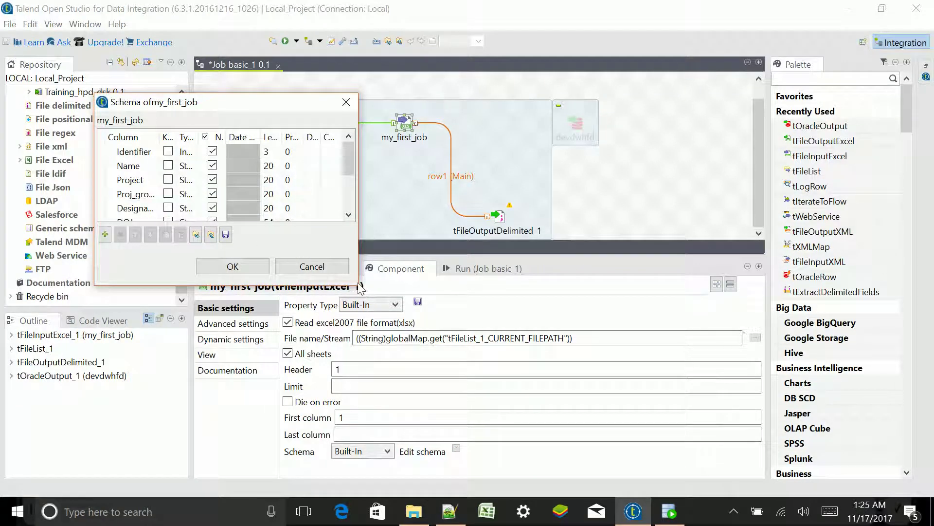
left_click_drag(362, 286, 662, 286)
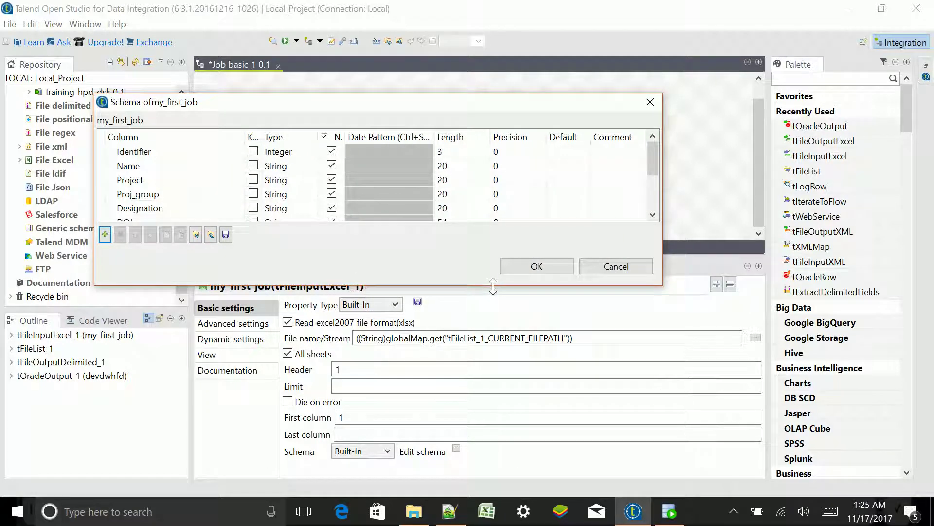
left_click_drag(493, 286, 493, 434)
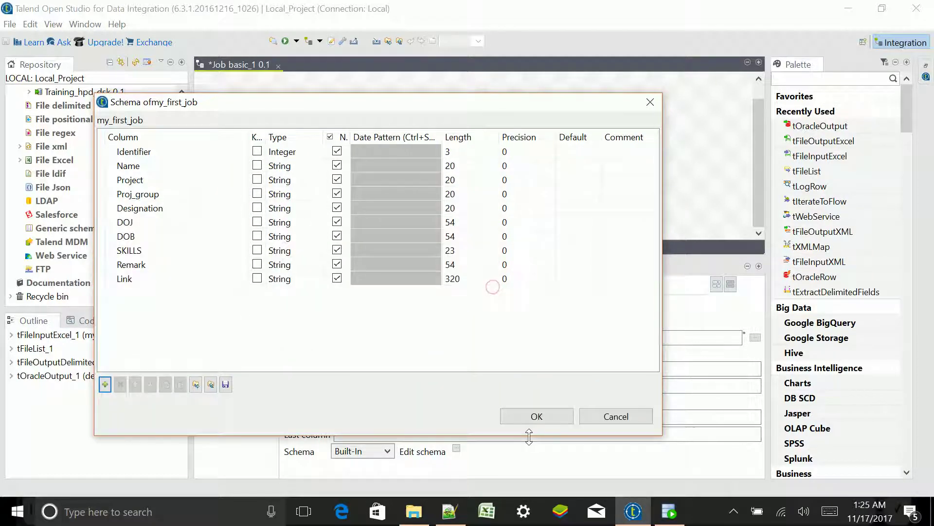
left_click(105, 384)
left_click(105, 385)
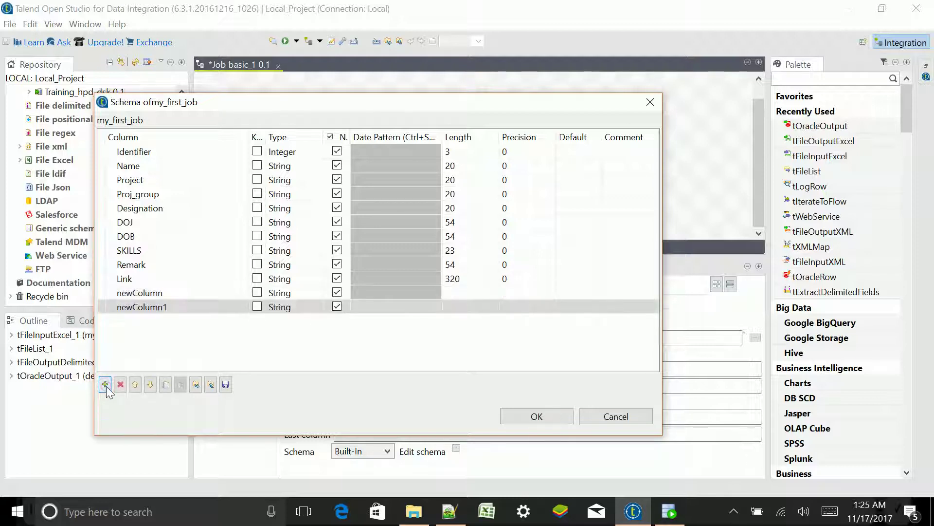
Examine the data types offered for the first added column, newColumn, and check its date pattern cell.
left_click(142, 292)
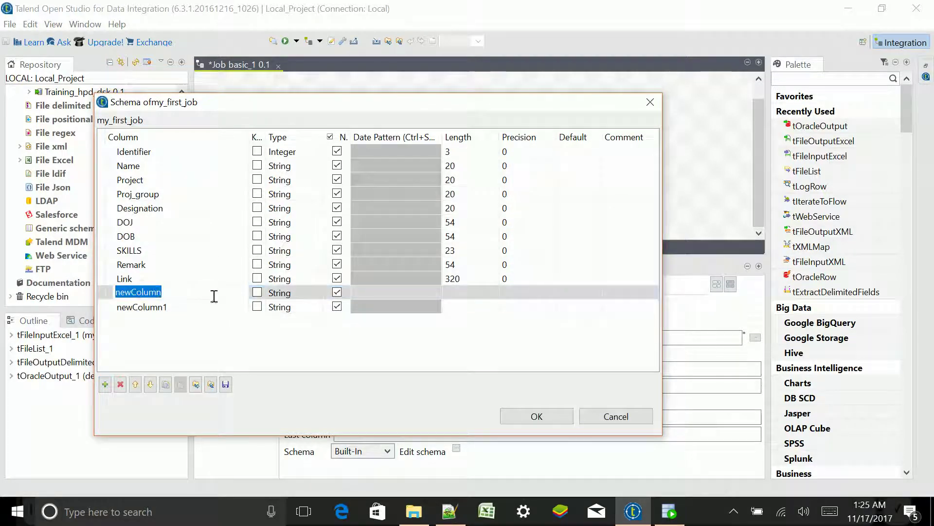
left_click(277, 293)
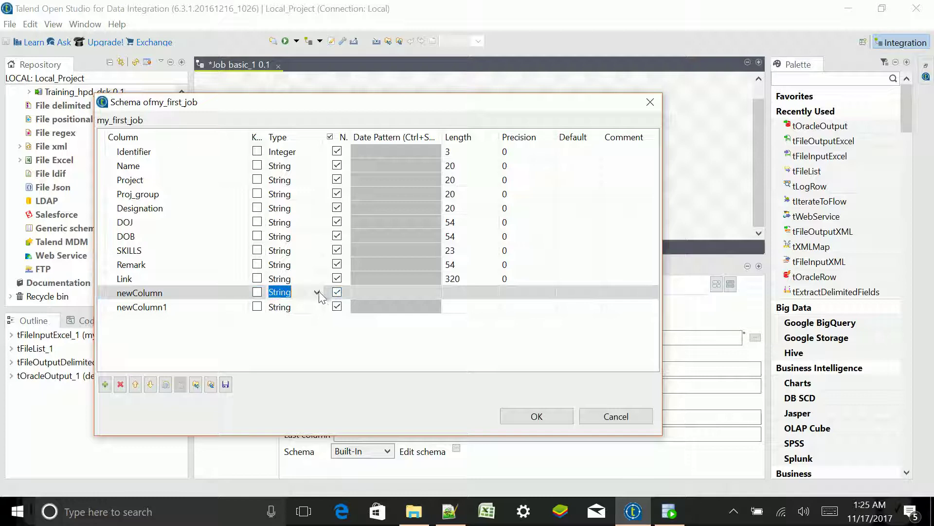
left_click(318, 292)
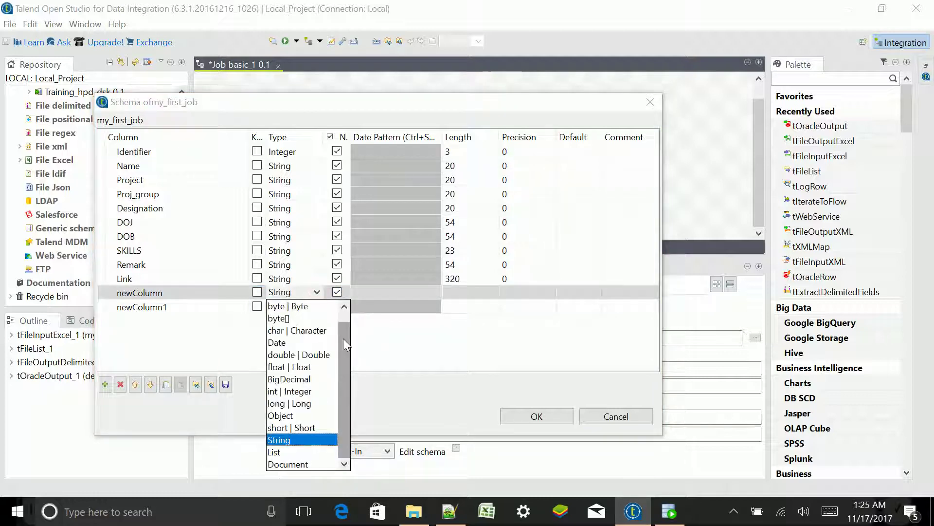
left_click_drag(343, 321, 345, 416)
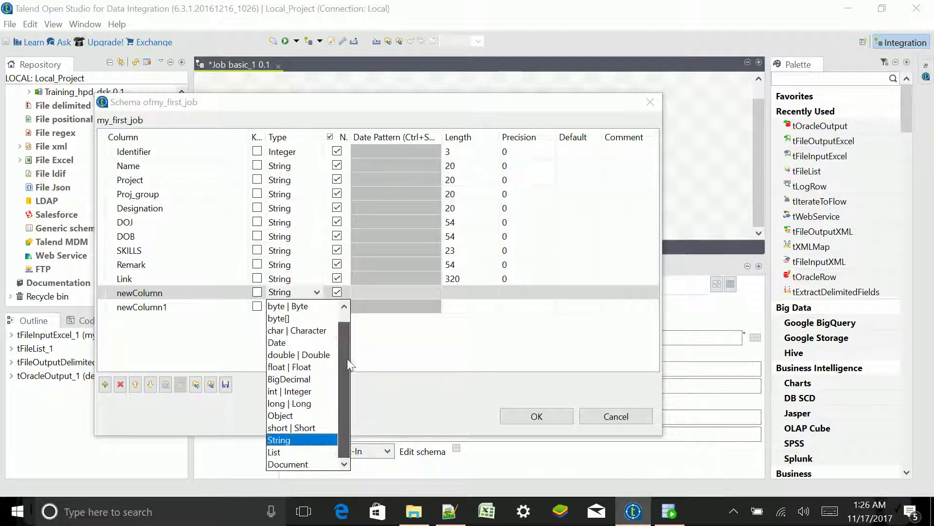
left_click_drag(347, 359, 347, 330)
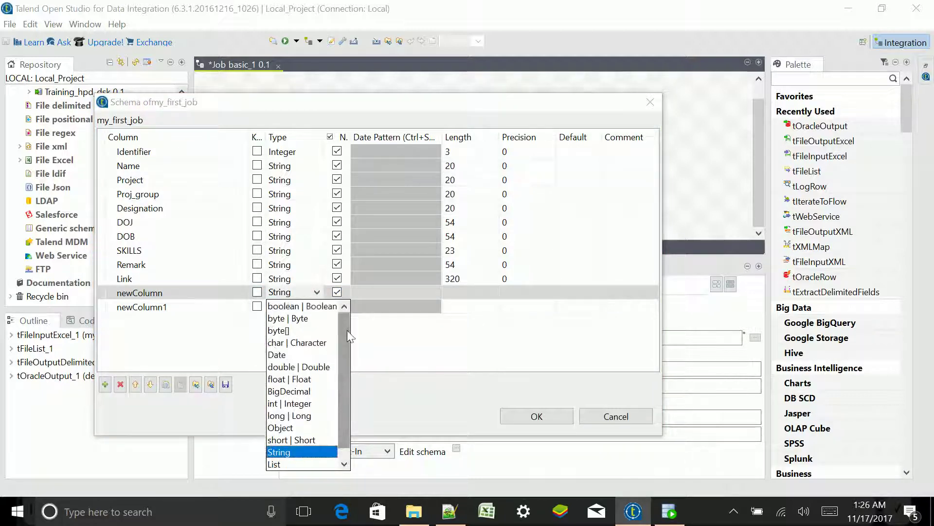
left_click(398, 308)
left_click(392, 293)
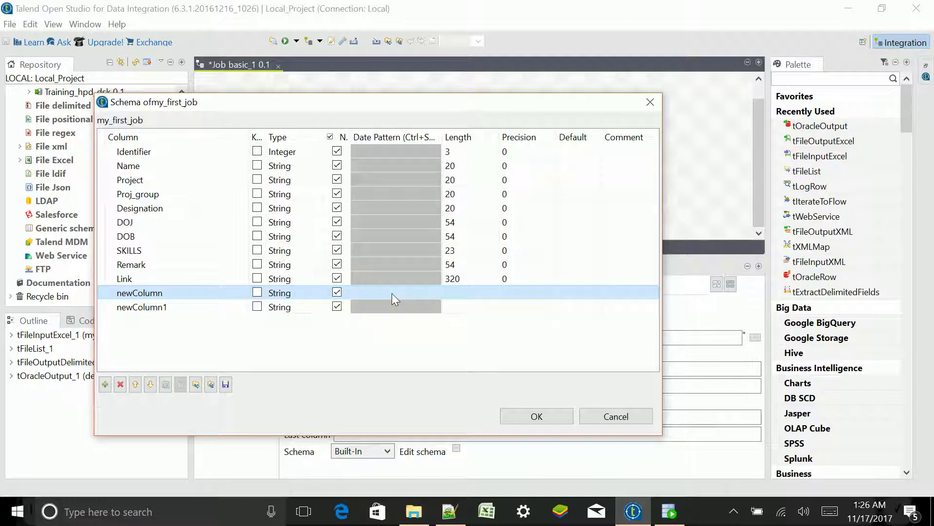
left_click(393, 293)
left_click(399, 296)
Set the data type of newColumn to Date.
left_click(303, 295)
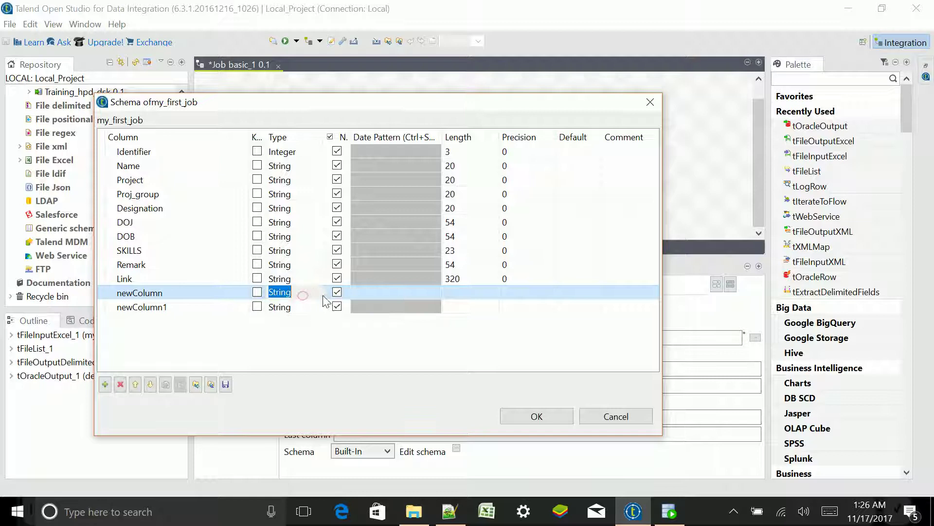
left_click(317, 292)
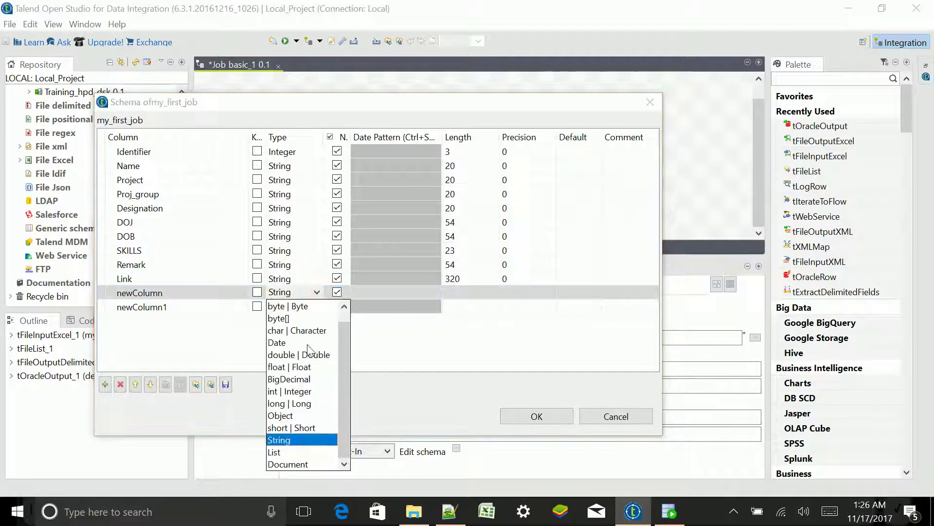
left_click(307, 344)
Examine the date patterns offered for newColumn and discard the schema changes.
left_click(368, 293)
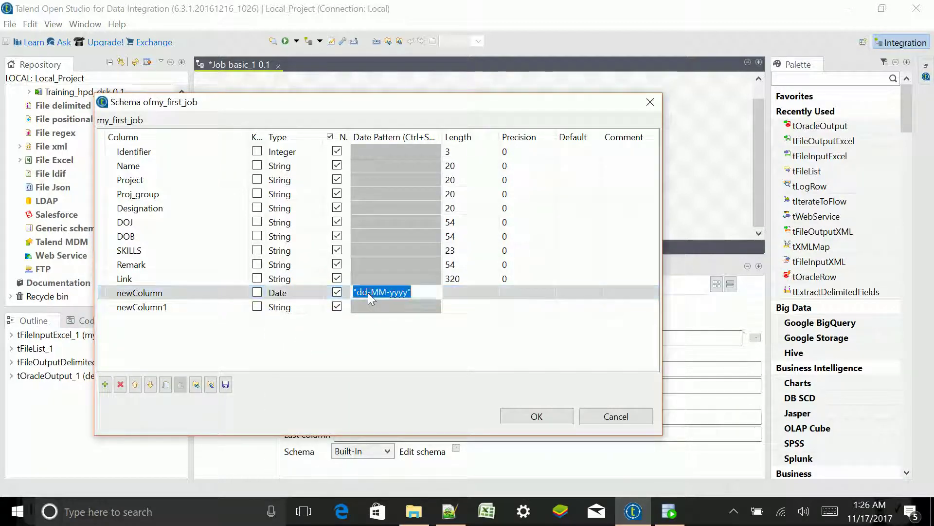
key("ctrl+space")
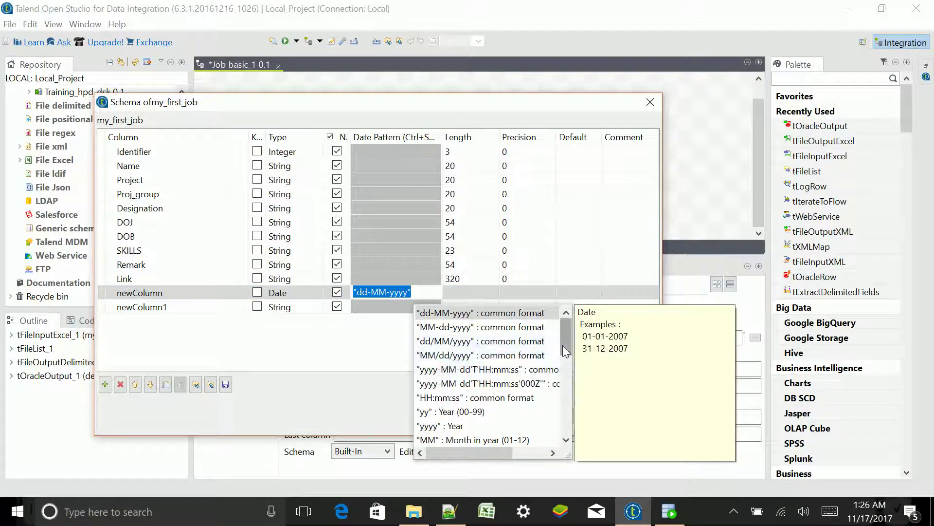
left_click_drag(564, 347, 566, 402)
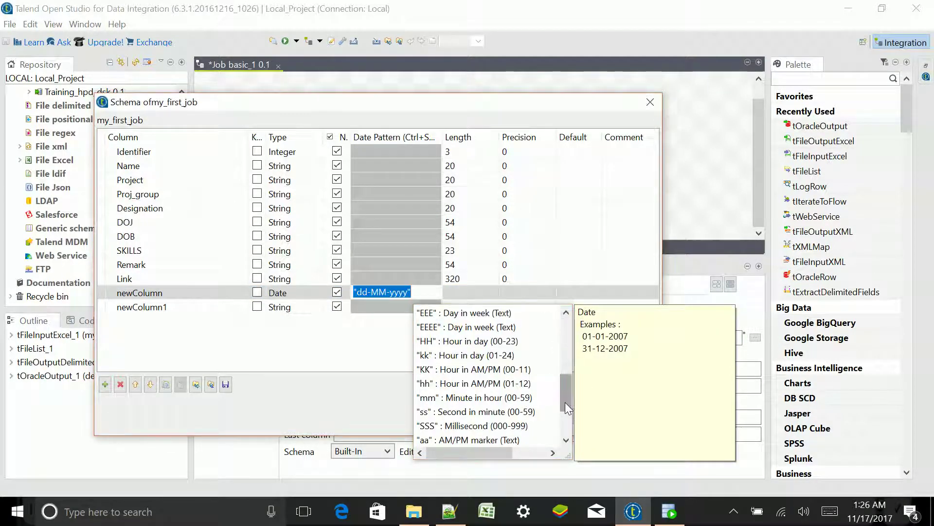
left_click(549, 256)
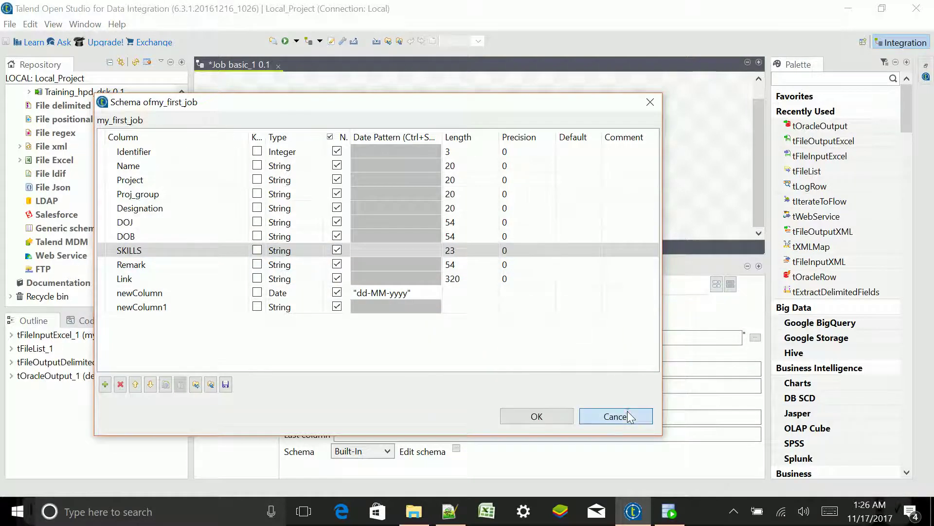
left_click(630, 417)
Check the schema source options offered for my_first_job without changing the Built-In choice.
left_click(388, 451)
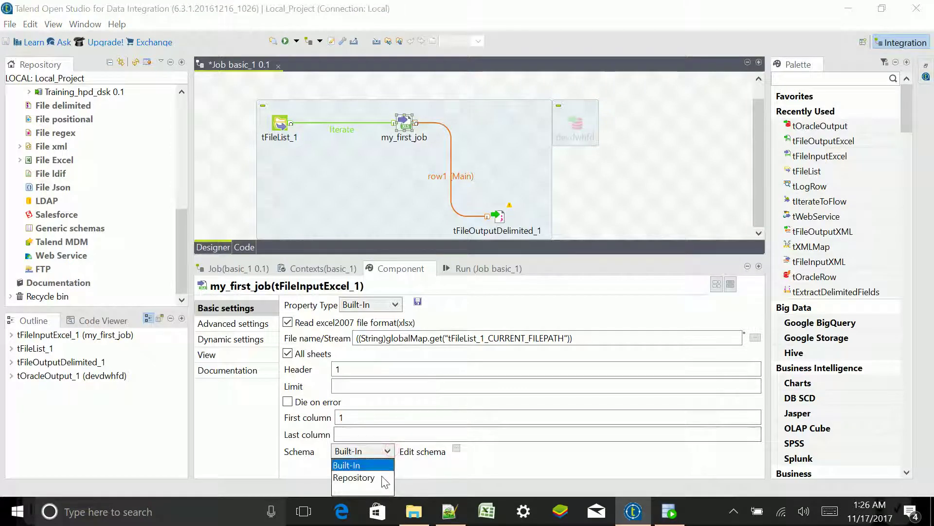
left_click(203, 191)
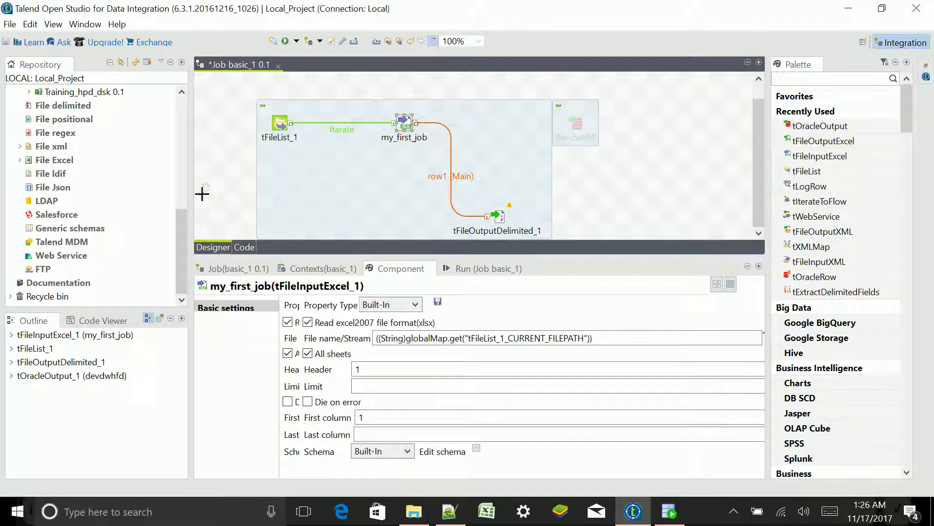
left_click(182, 222)
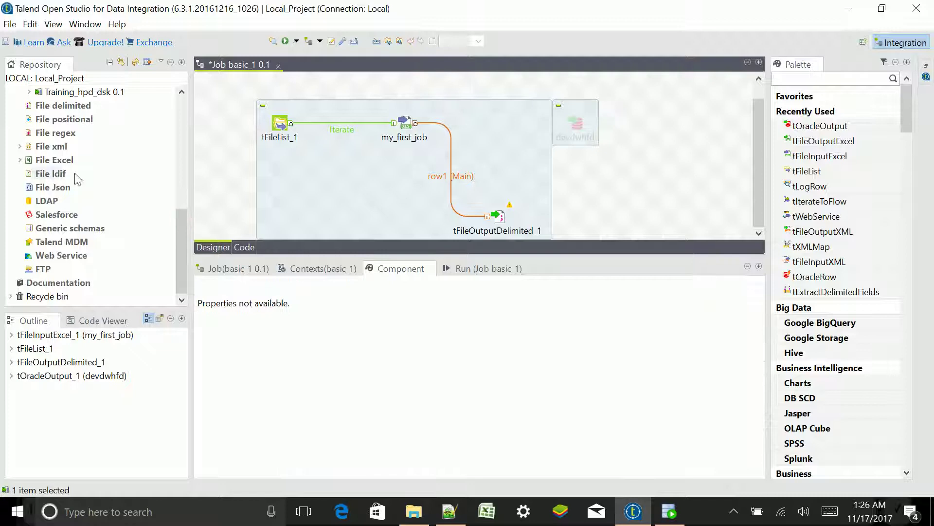
Look at the form for creating a new File Excel metadata entry in the repository, leaving it without creating anything.
left_click(20, 160)
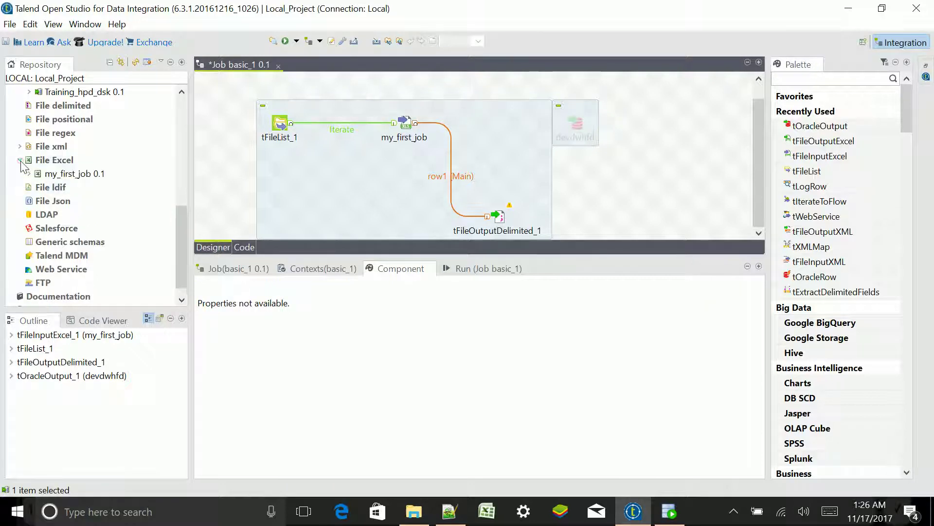
left_click(49, 162)
right_click(48, 164)
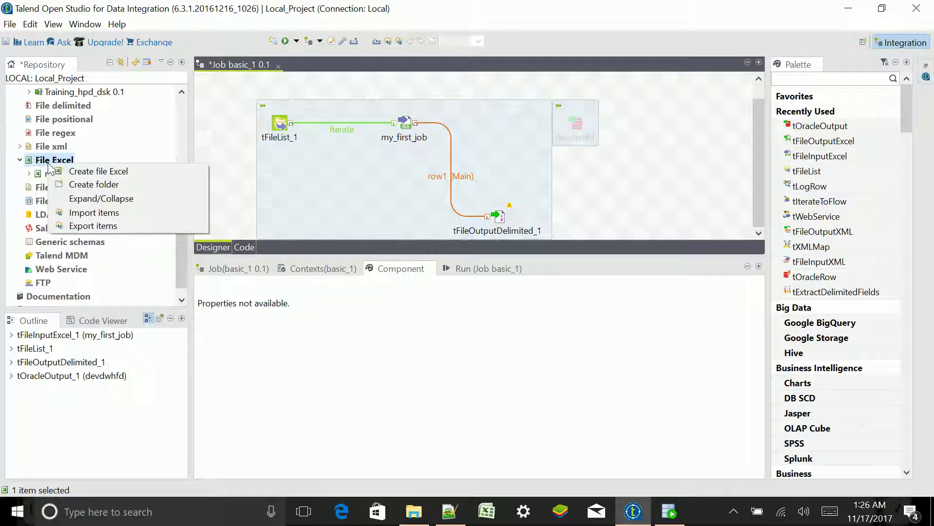
left_click(109, 171)
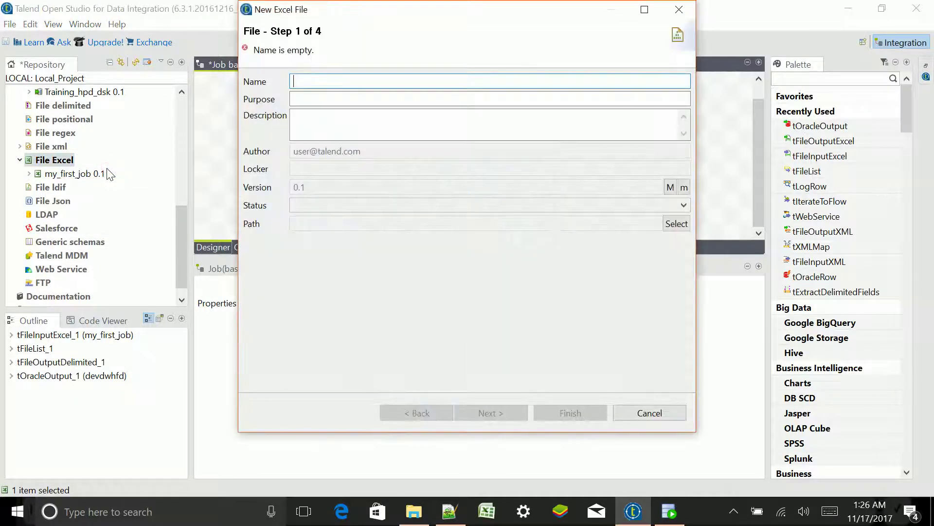
left_click(651, 412)
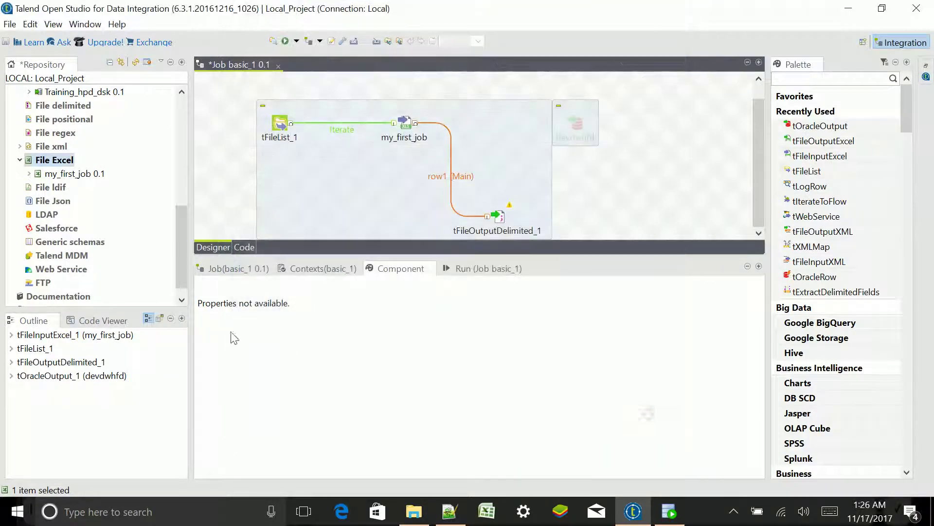
Examine the file, sheet and parsing settings of the existing my_first_job Excel metadata, leaving them without changes.
right_click(57, 176)
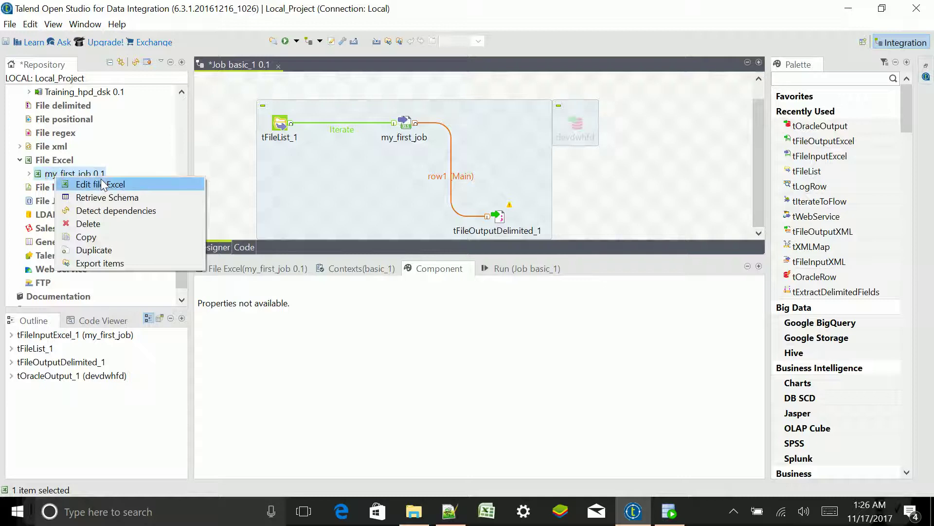
left_click(101, 184)
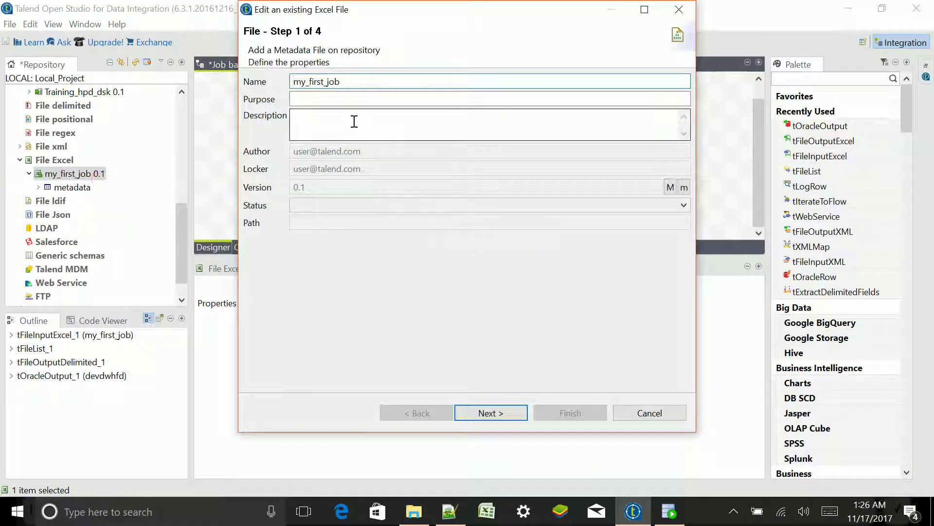
left_click(472, 413)
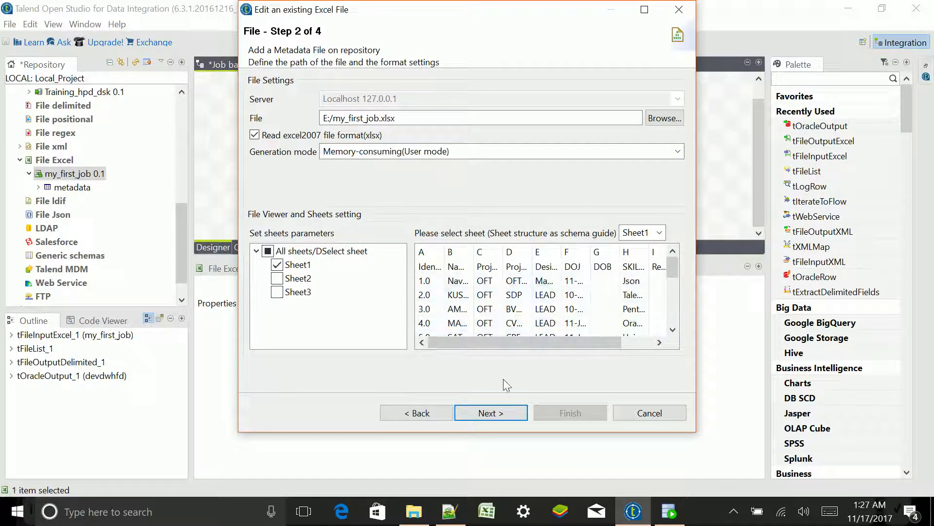
left_click(506, 412)
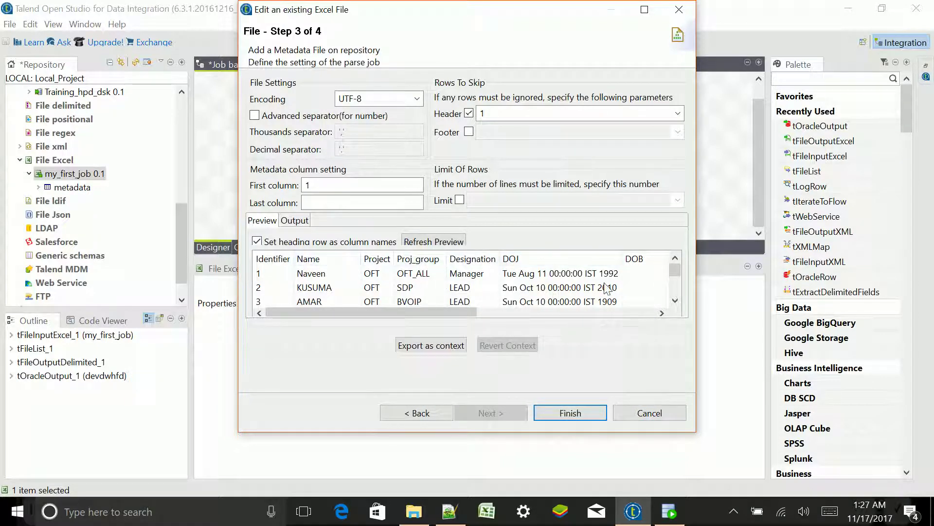
left_click(634, 417)
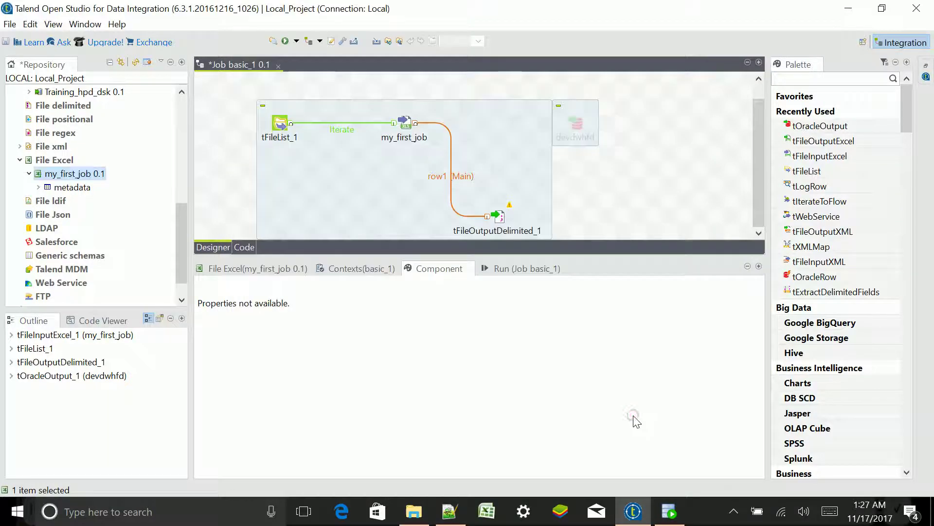
Review the basic settings of the my_first_job input component and its Built-In and Repository schema choices.
left_click(405, 128)
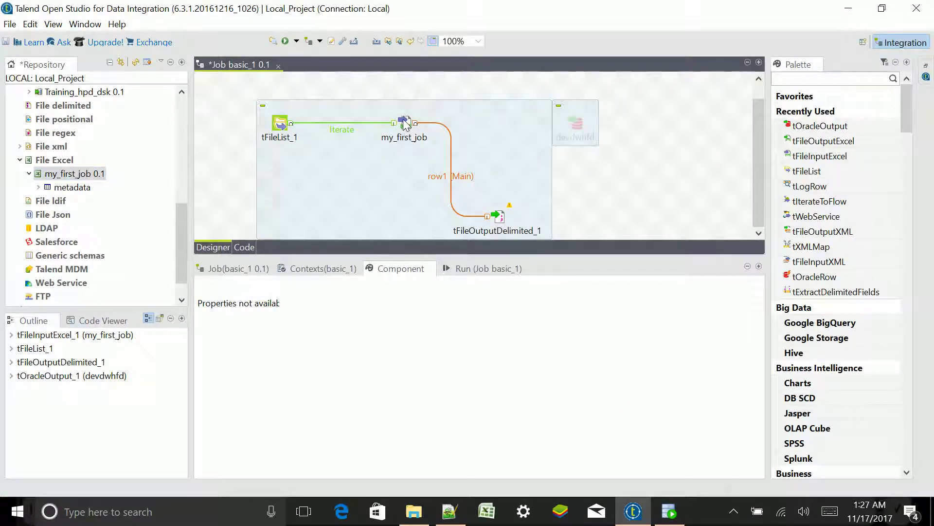
left_click(405, 125)
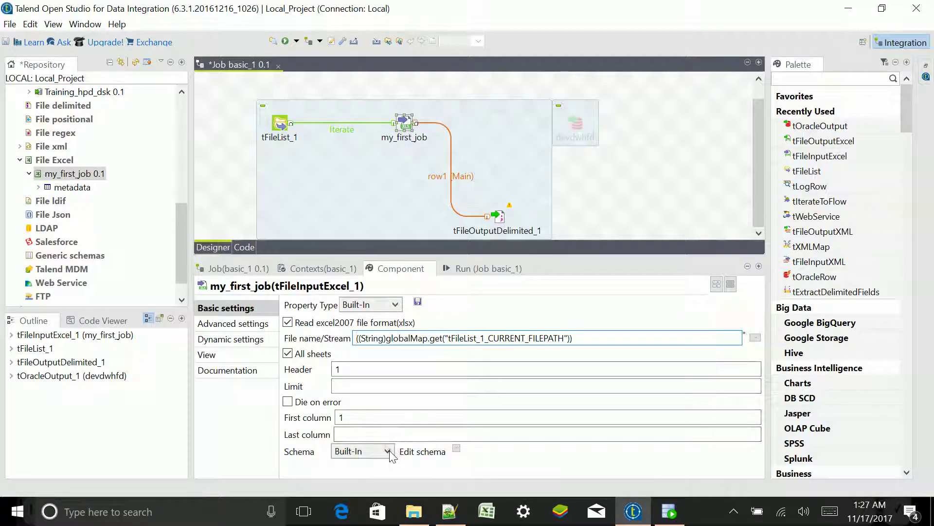
left_click(387, 451)
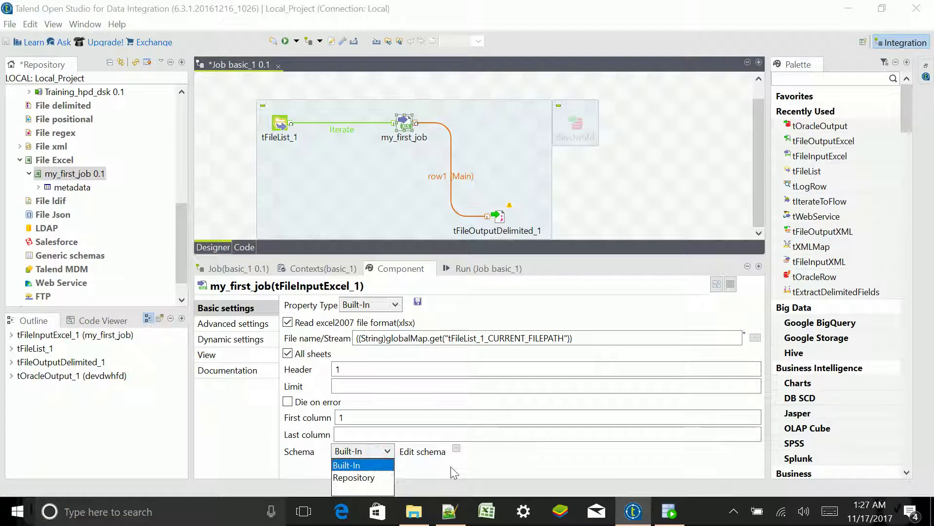
left_click(615, 157)
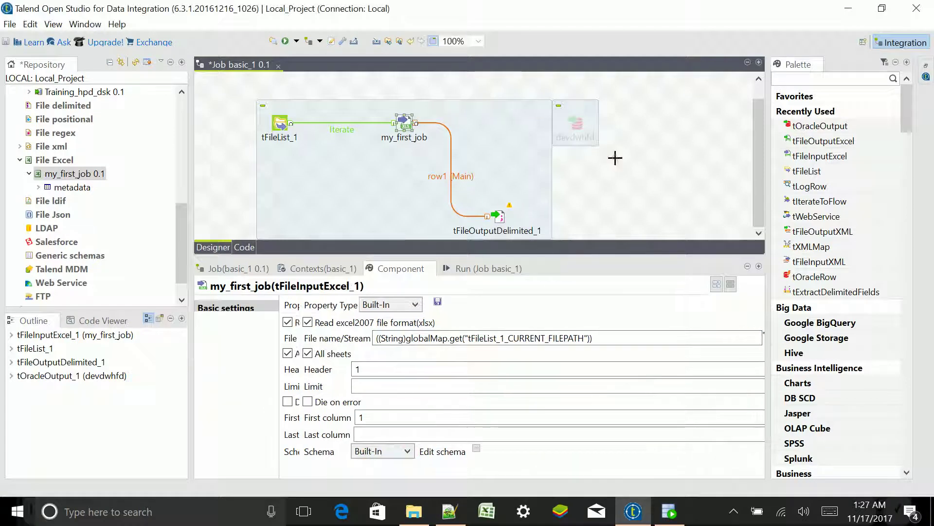
Run the job basic_1.
left_click(476, 268)
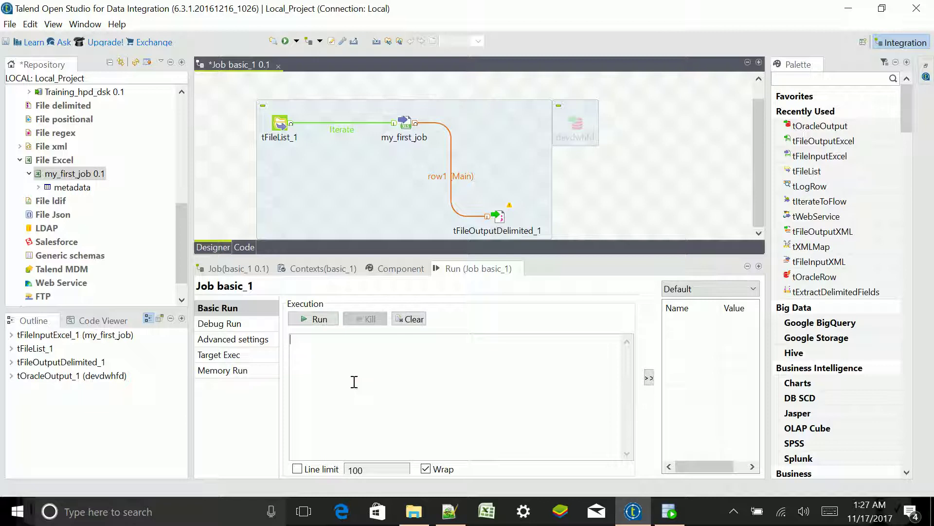
left_click(355, 382)
key("F6")
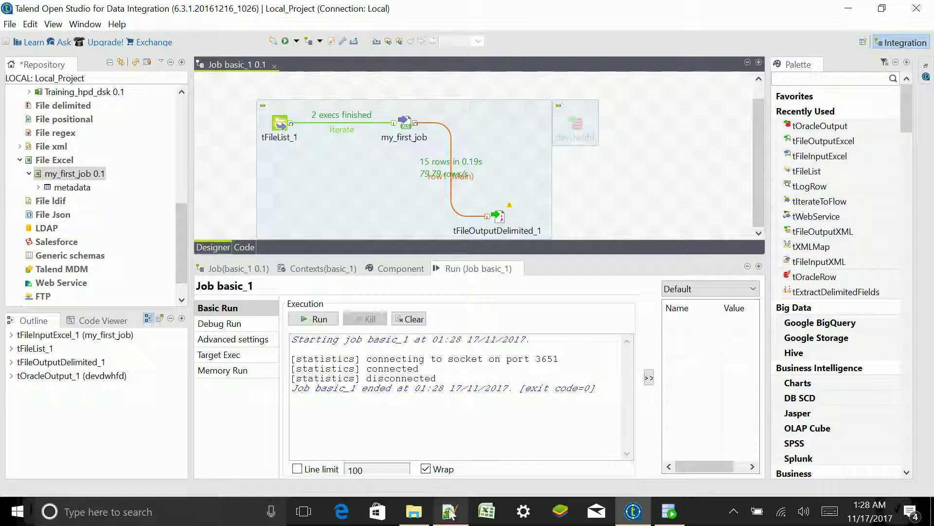
Switch to File Explorer, open out.TXT from the Talend_job Output folder and examine the rows the job wrote.
left_click(414, 511)
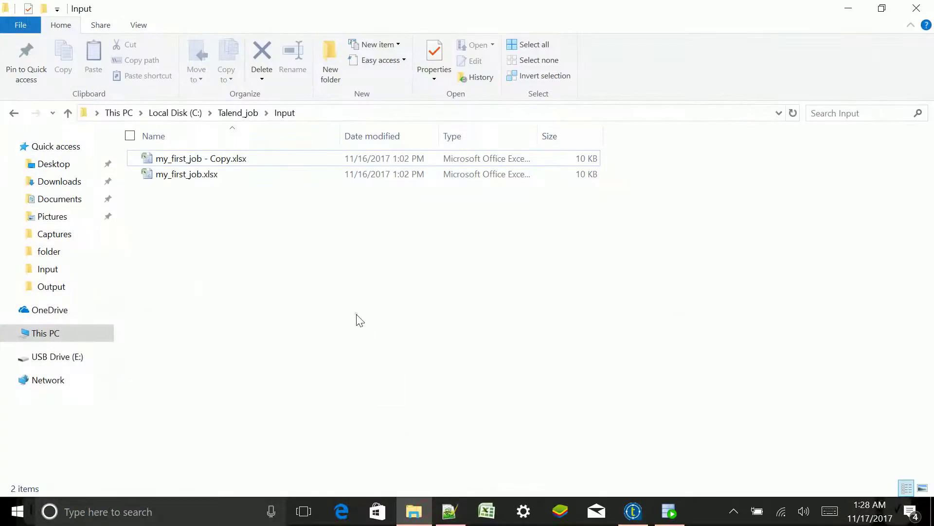
left_click(243, 115)
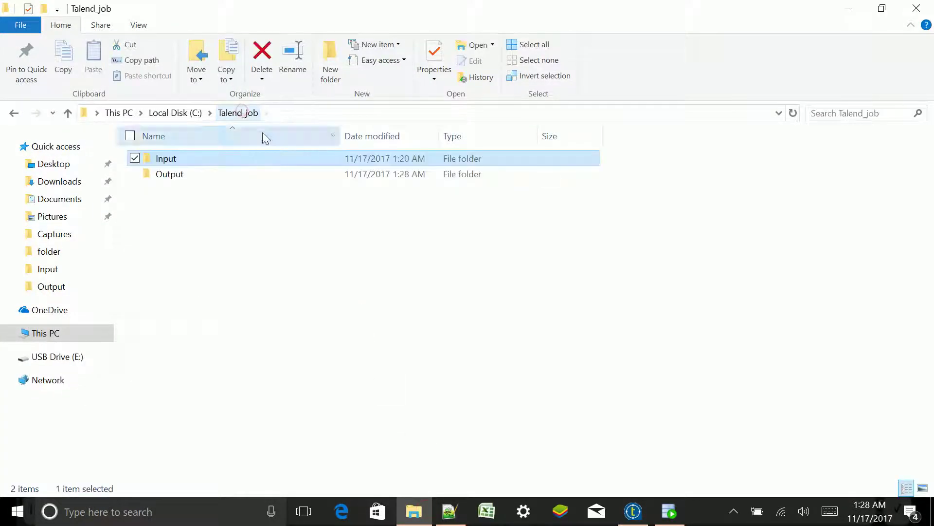
double_click(229, 175)
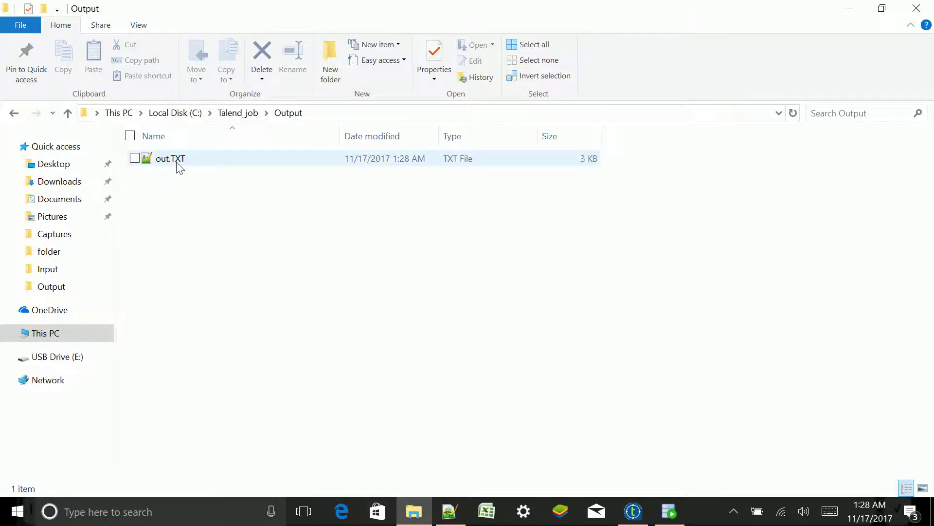
double_click(177, 164)
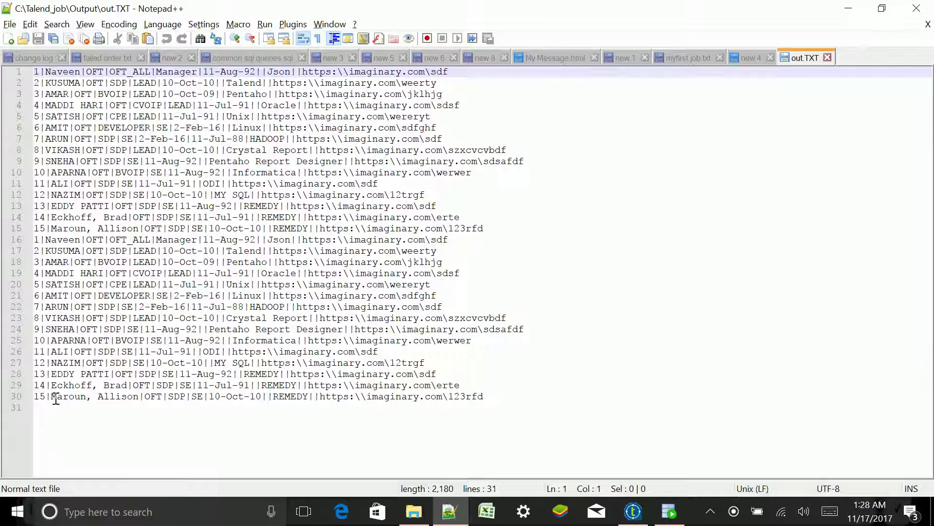
left_click(56, 395)
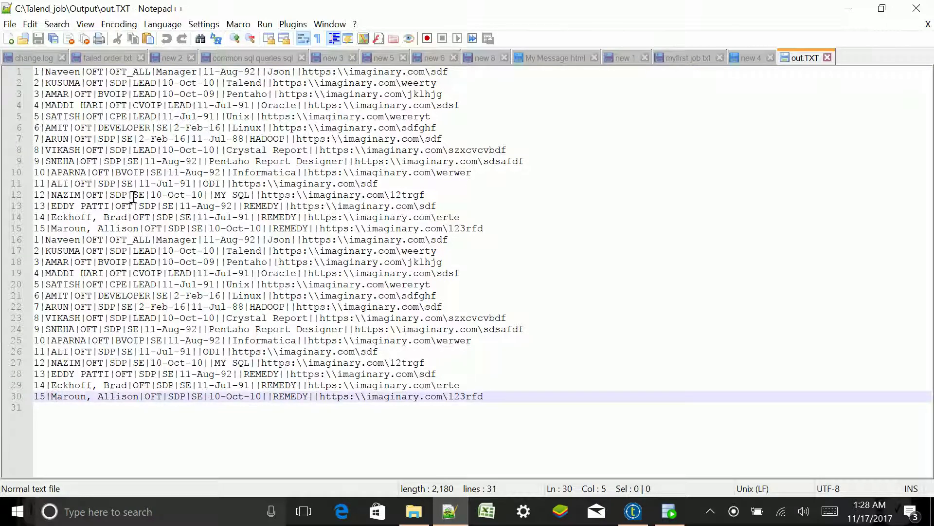
left_click(845, 10)
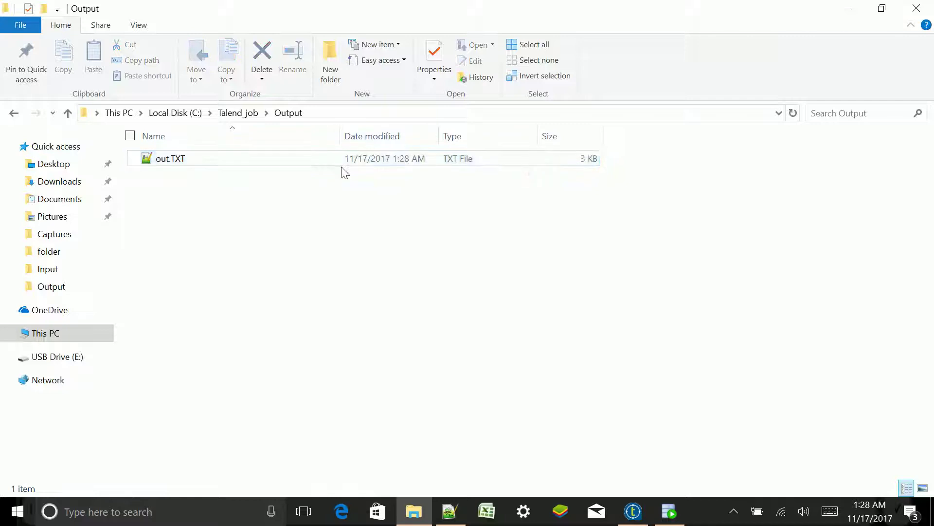
Delete out.TXT from the Output folder and close its open copy in Notepad++ without saving, leaving a new blank document there.
left_click(327, 160)
key("Delete")
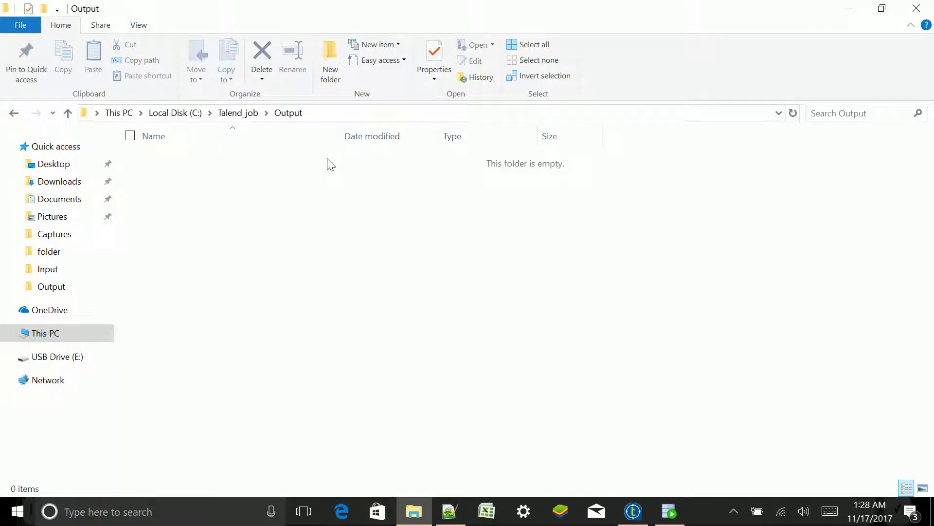
left_click(459, 511)
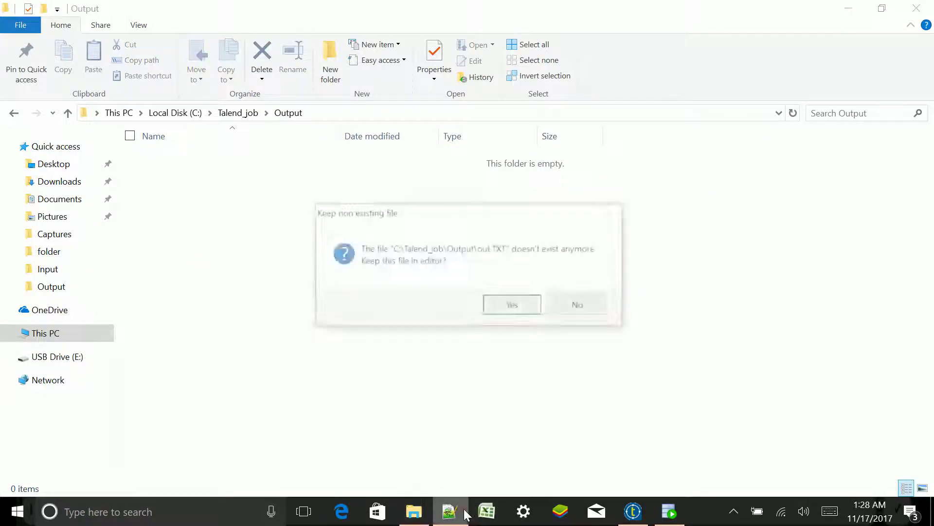
left_click(509, 307)
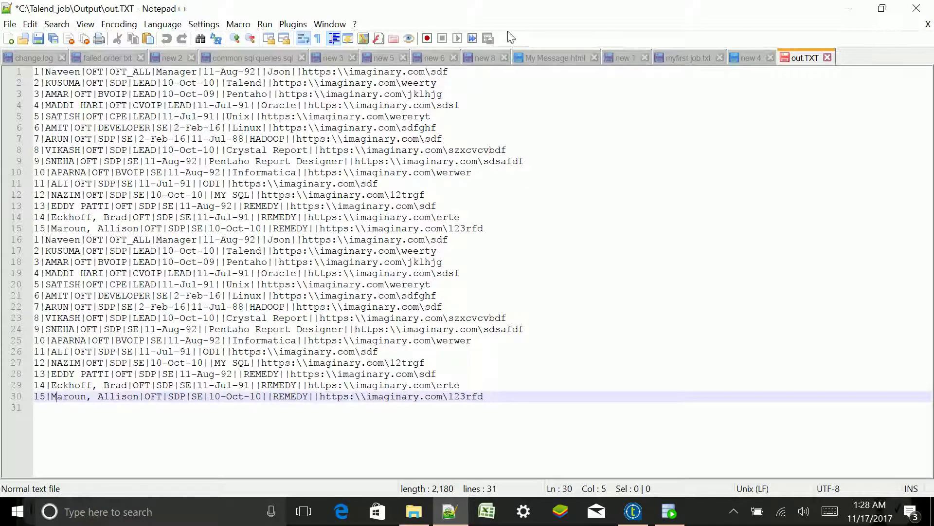
left_click(9, 39)
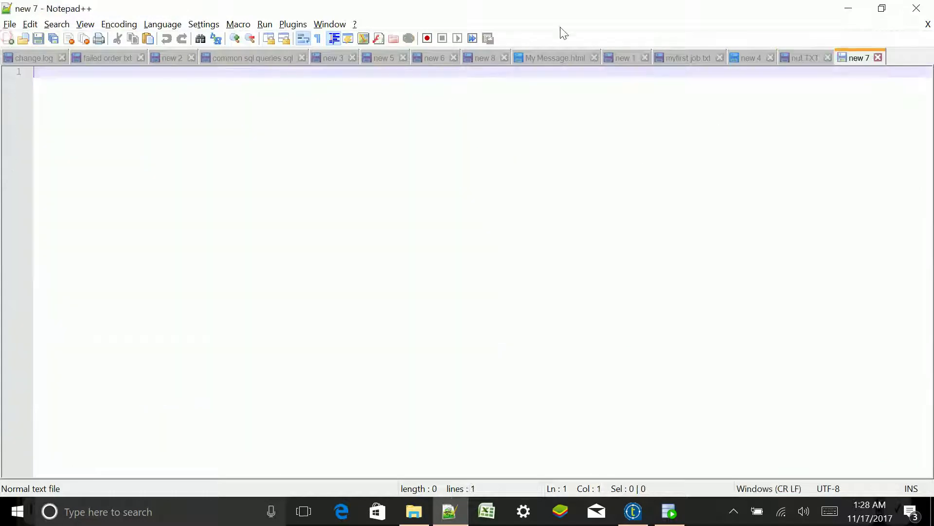
left_click_drag(807, 54, 868, 64)
left_click(878, 58)
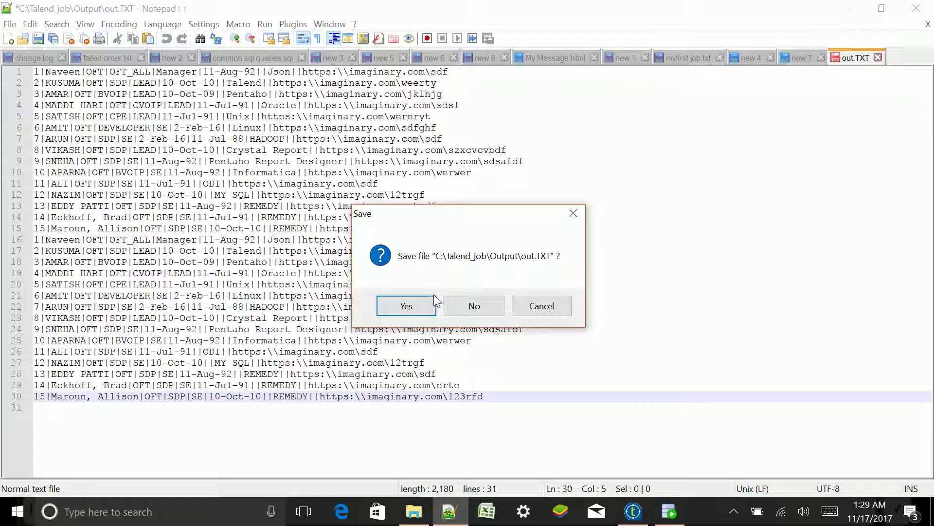
left_click(475, 306)
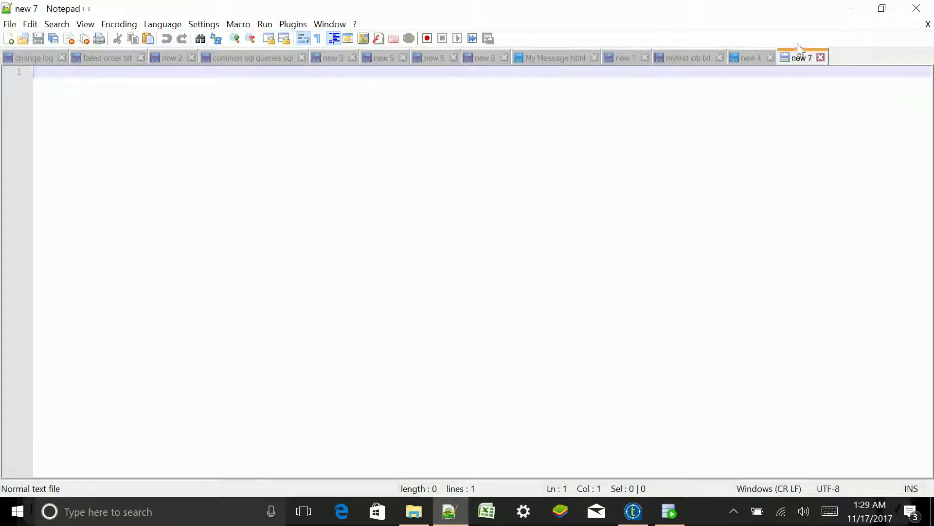
left_click(848, 10)
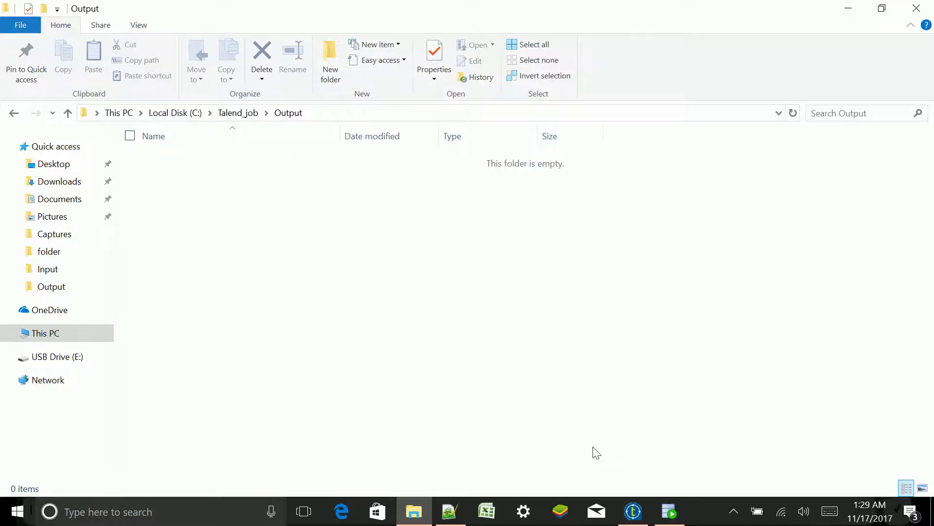
Rerun basic_1 in Talend and open the regenerated out.TXT from the Output folder.
left_click(633, 512)
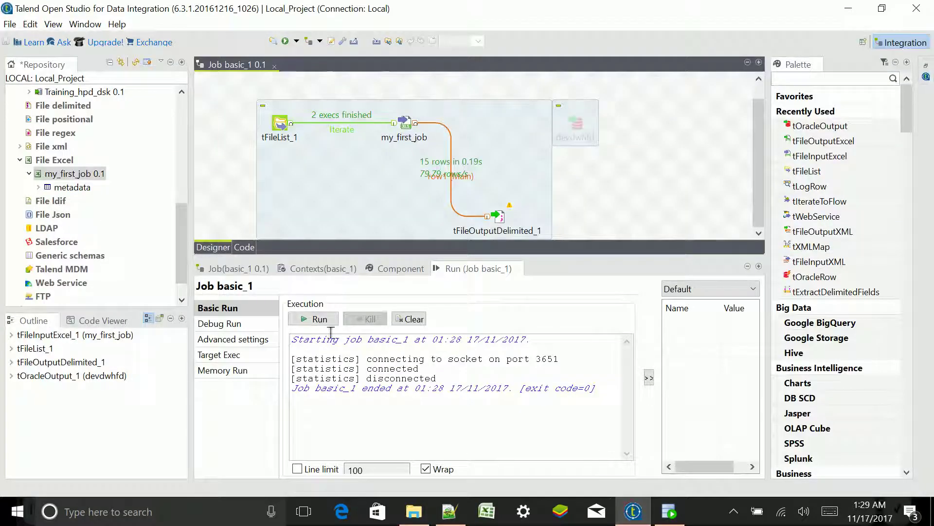
left_click(316, 319)
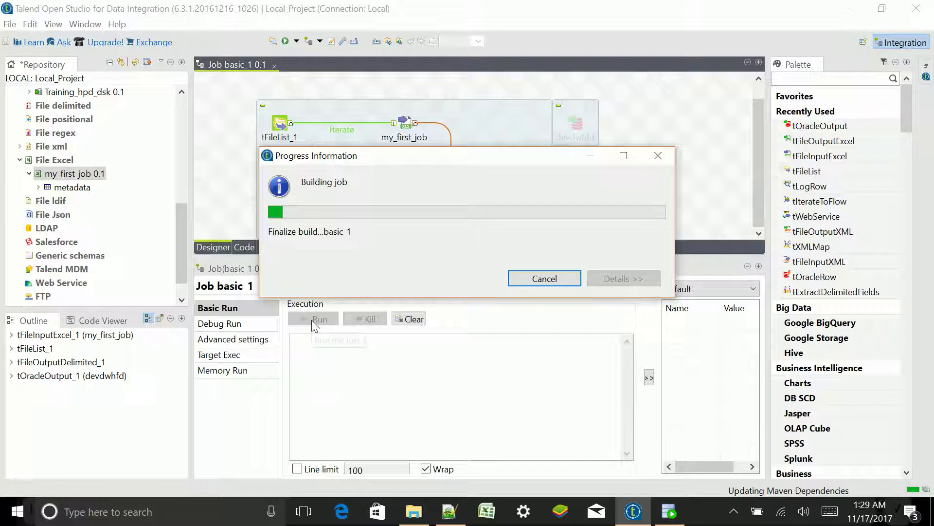
left_click(414, 511)
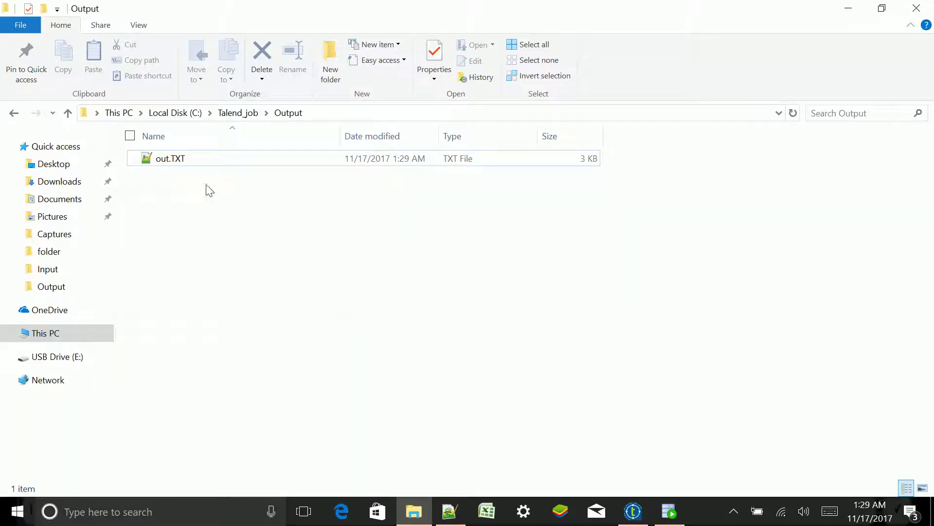
double_click(189, 167)
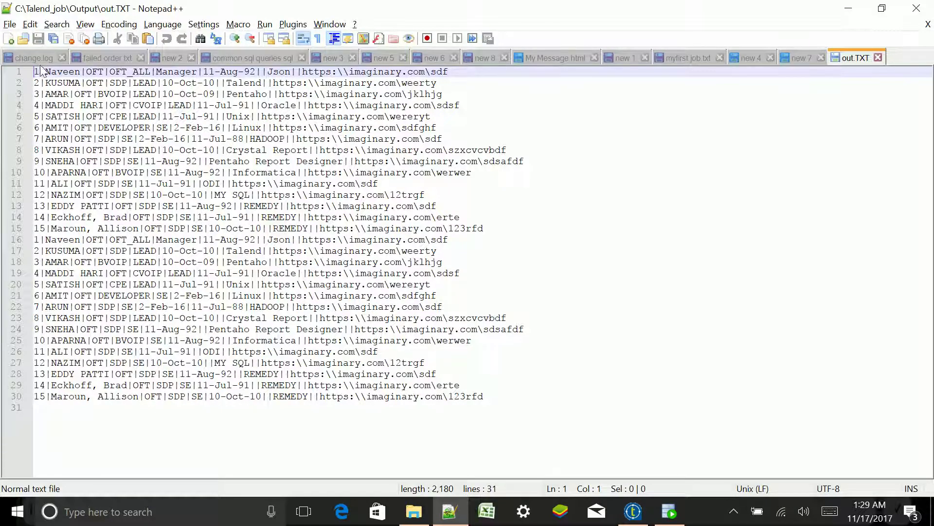
Return to Talend, review the basic settings of tFileOutputDelimited_1 and try its Include Header option.
left_click(633, 511)
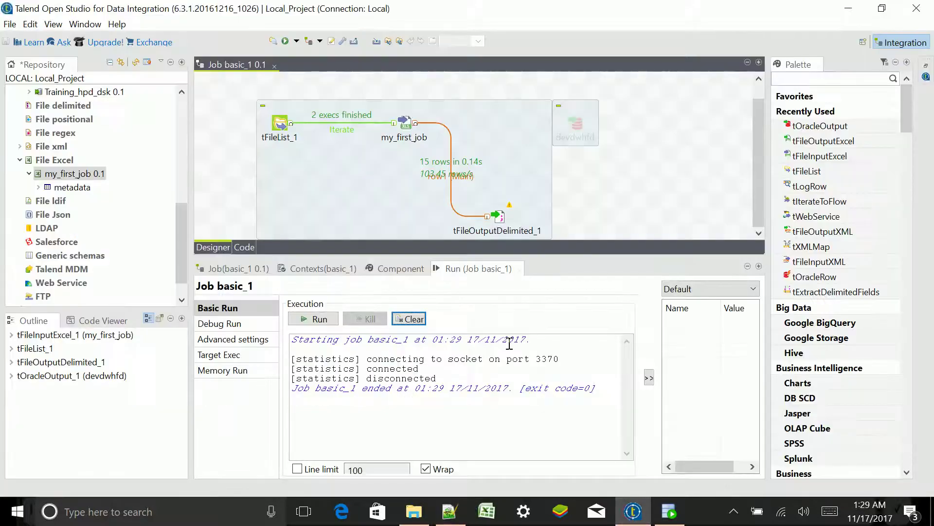
left_click(501, 220)
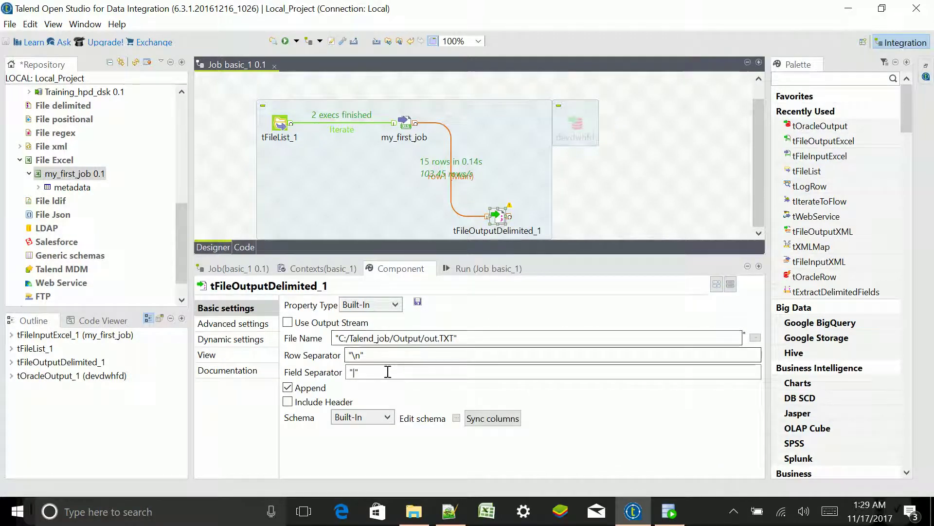
left_click(288, 401)
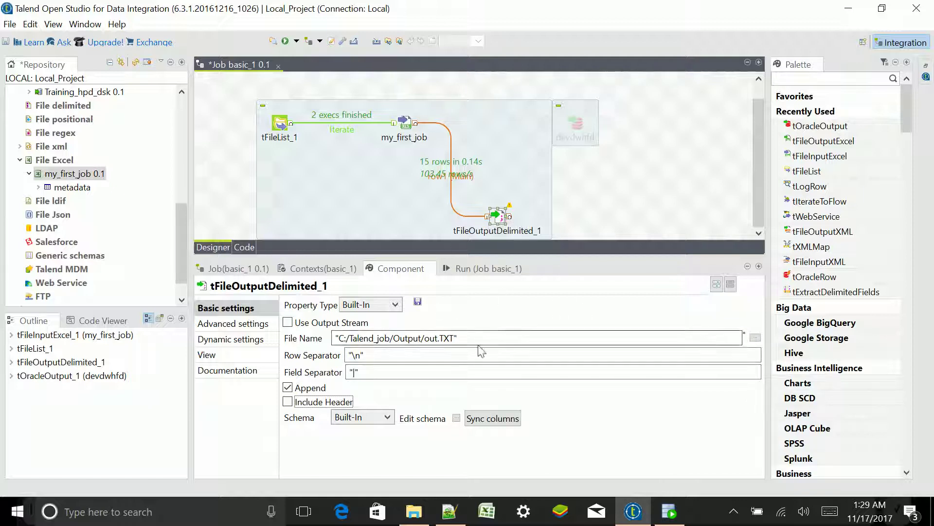
Review the file name and row separator of tFileOutputDelimited_1 and set its field separator to "-p".
left_click_drag(337, 339, 458, 337)
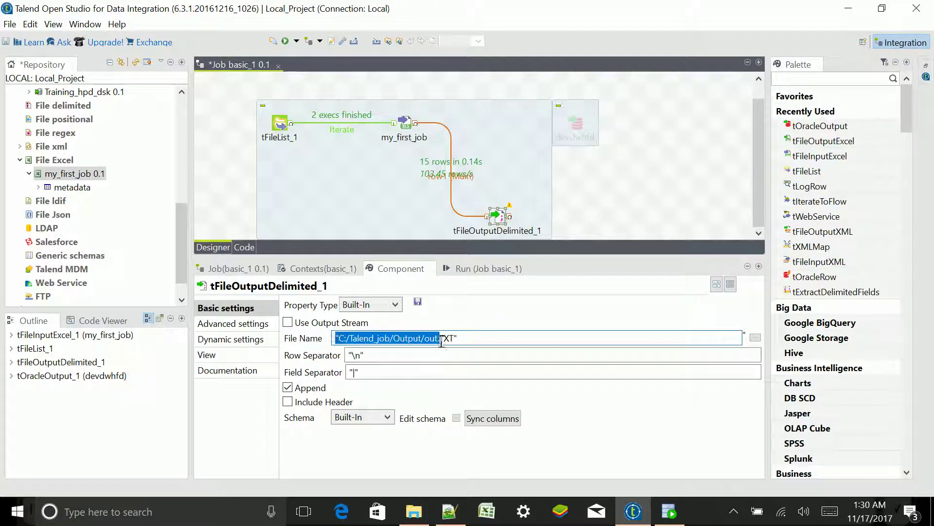
left_click(461, 337)
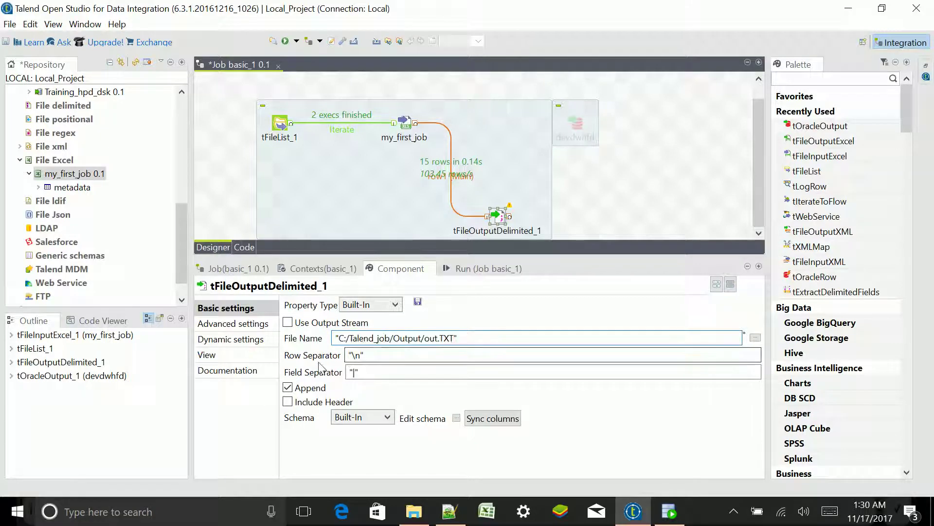
left_click_drag(361, 355, 353, 355)
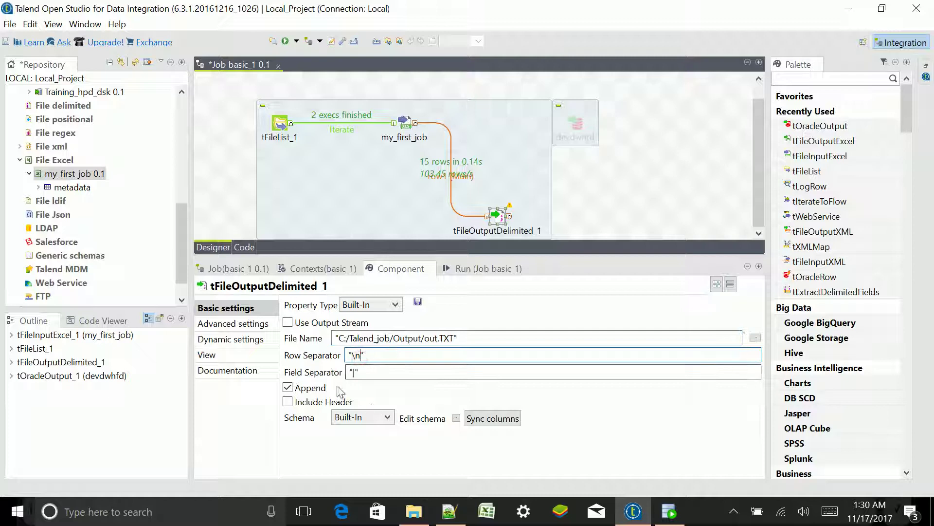
left_click(355, 373)
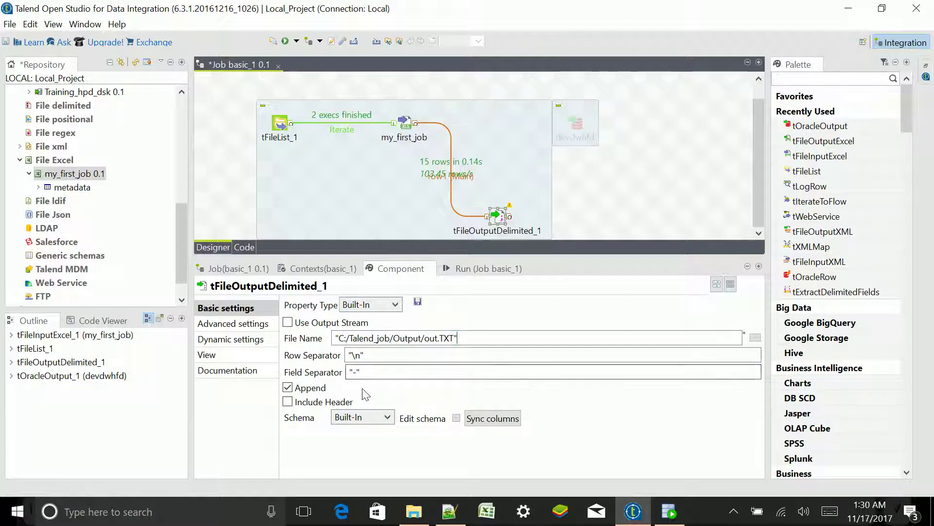
left_click(363, 387)
left_click(360, 375)
type("p")
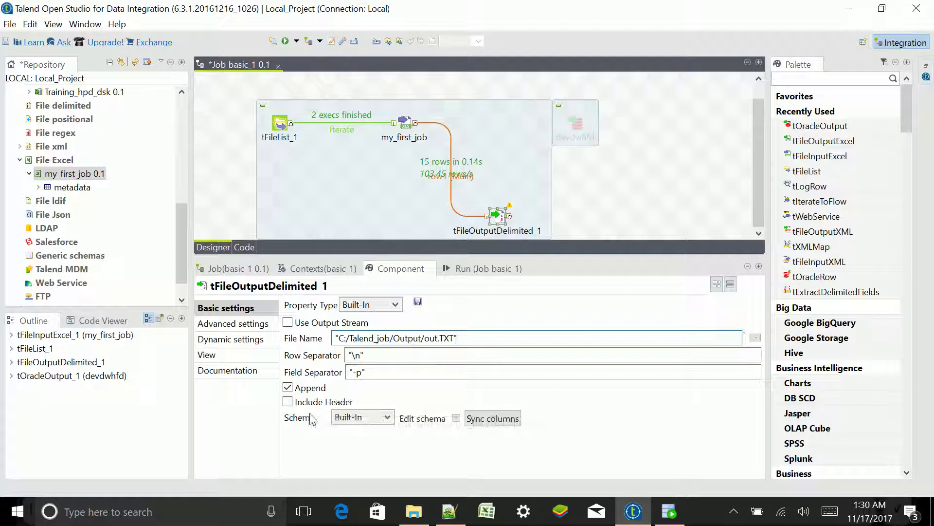
Enable Include Header for tFileOutputDelimited_1 and view its input and output schema, closing it without changes.
left_click(288, 404)
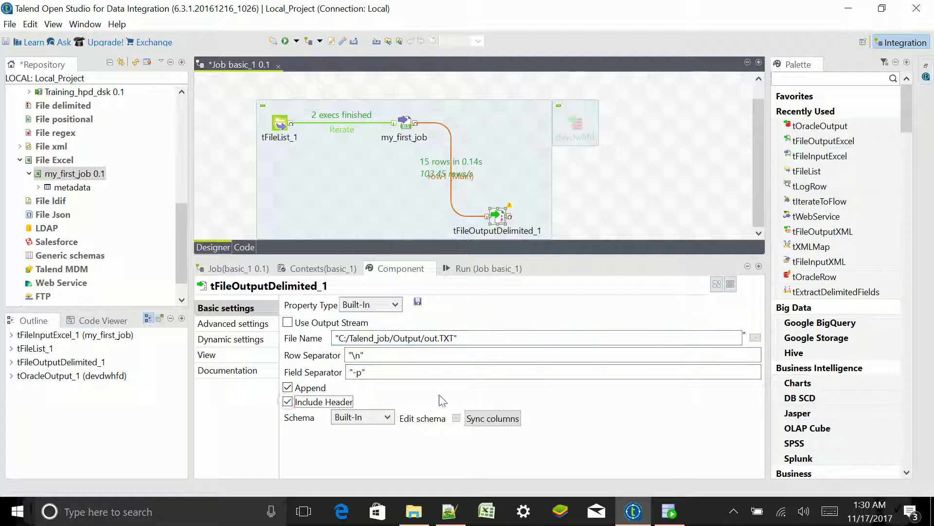
left_click(457, 419)
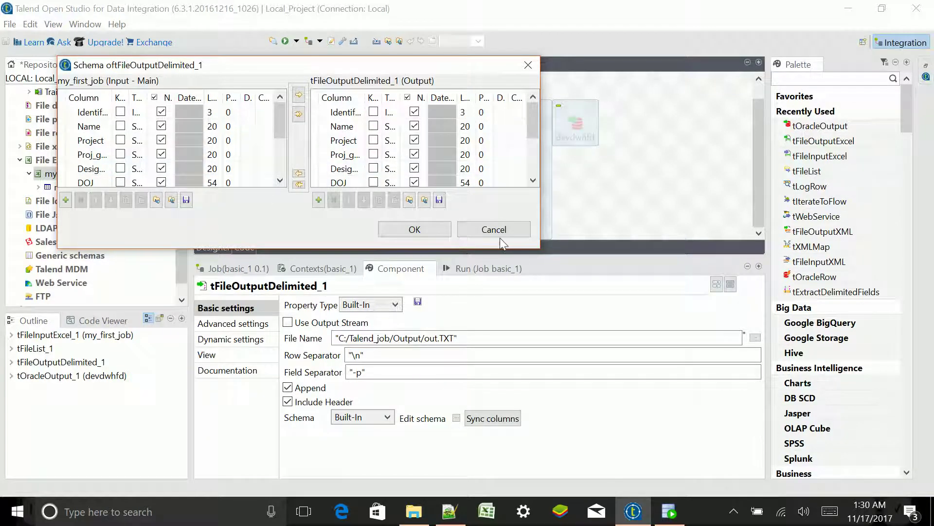
left_click(492, 226)
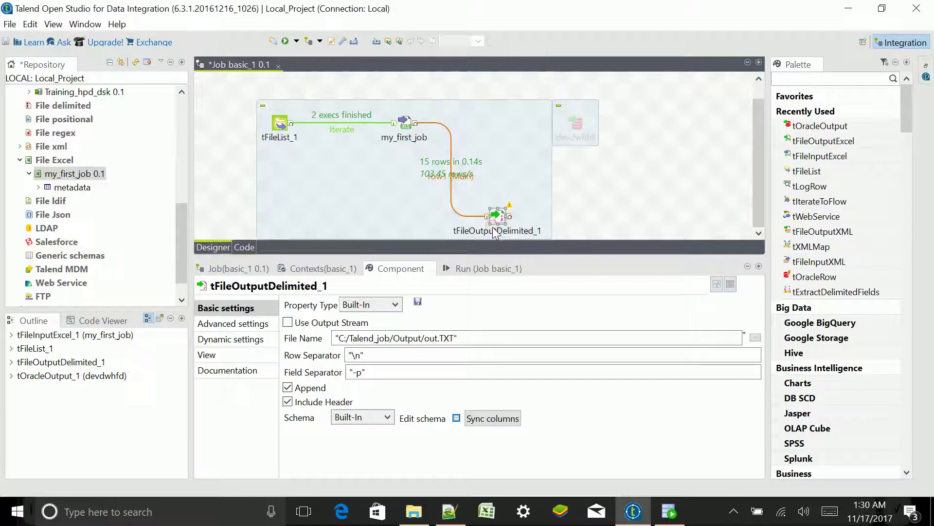
Check the existing out.TXT in Notepad++, return to Talend and run job basic_1 with the new separator and header settings.
left_click(470, 269)
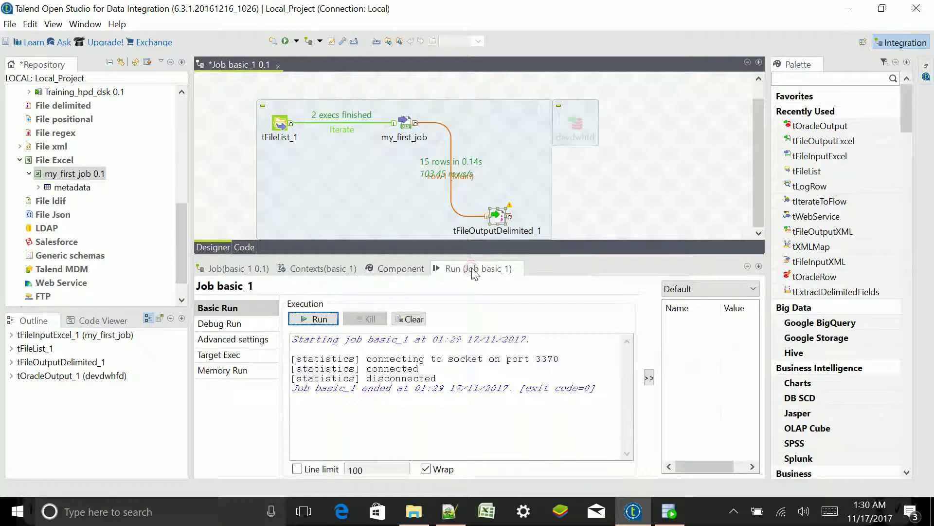
left_click(404, 267)
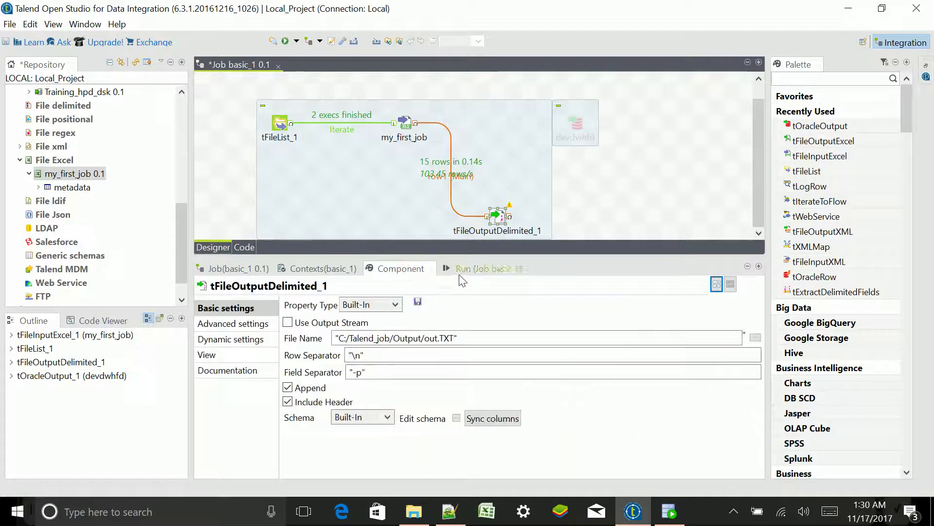
left_click(460, 521)
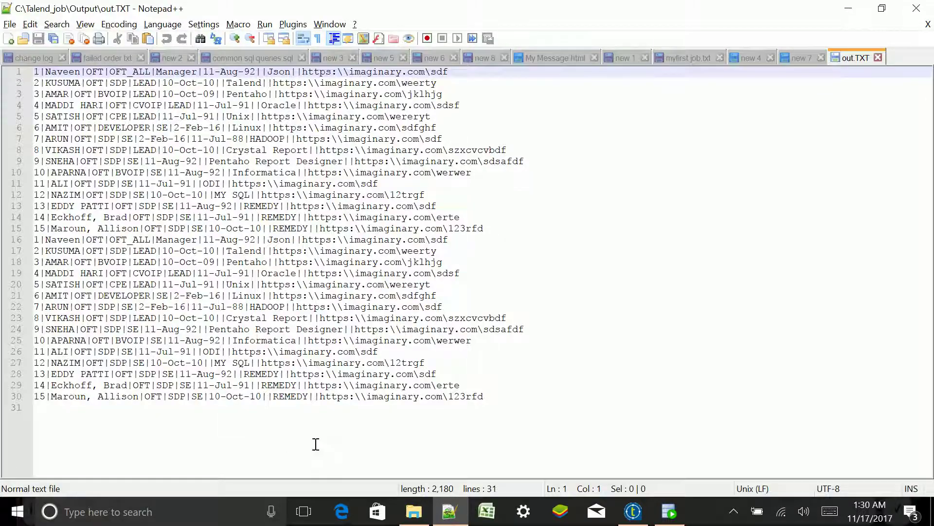
left_click(634, 512)
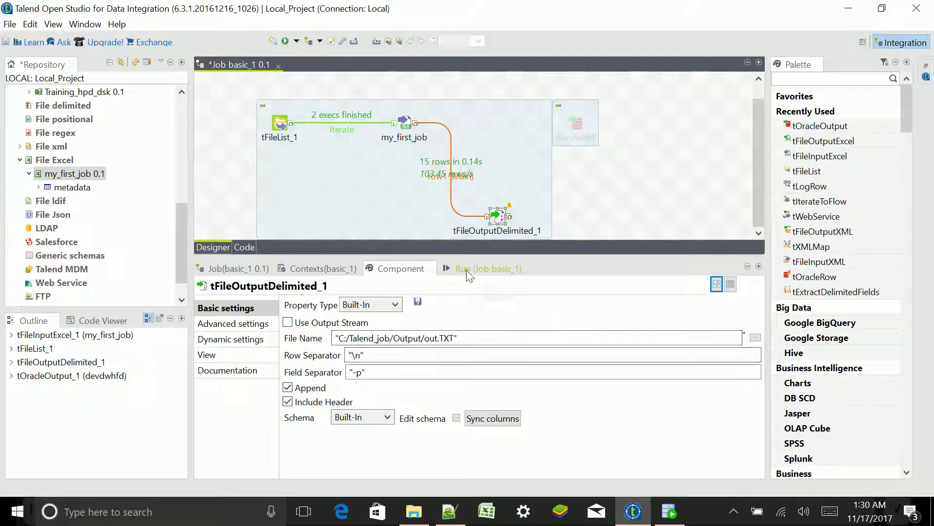
left_click(468, 272)
left_click(321, 320)
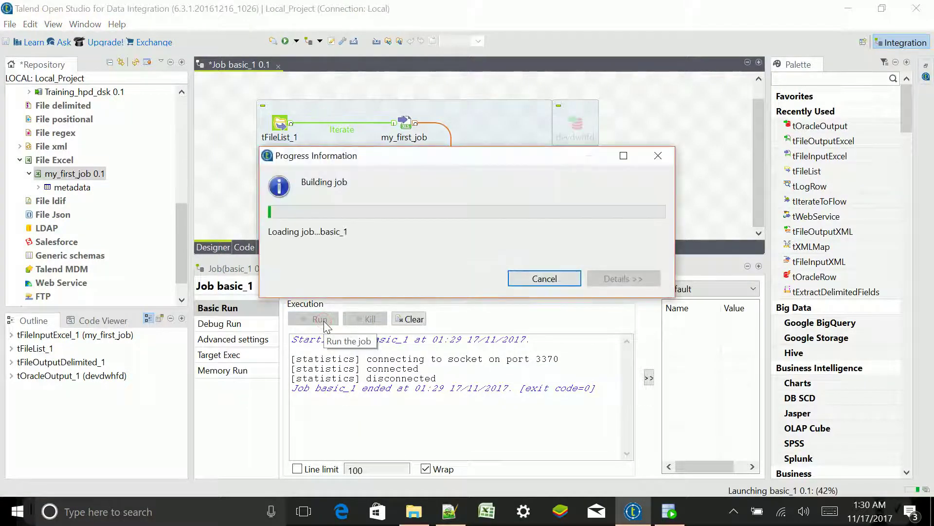
Follow the run of basic_1 in Talend until it ends, and reload the modified out.TXT in Notepad++.
left_click(450, 512)
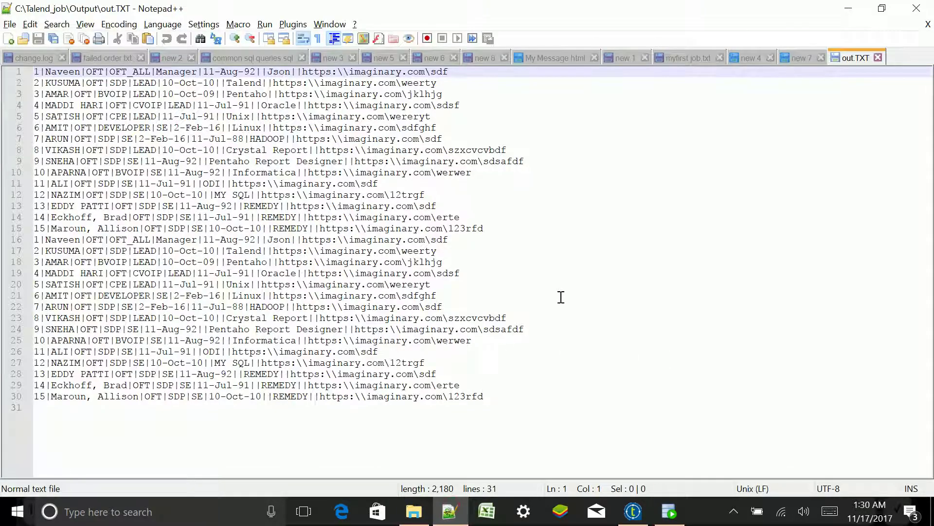
left_click(802, 54)
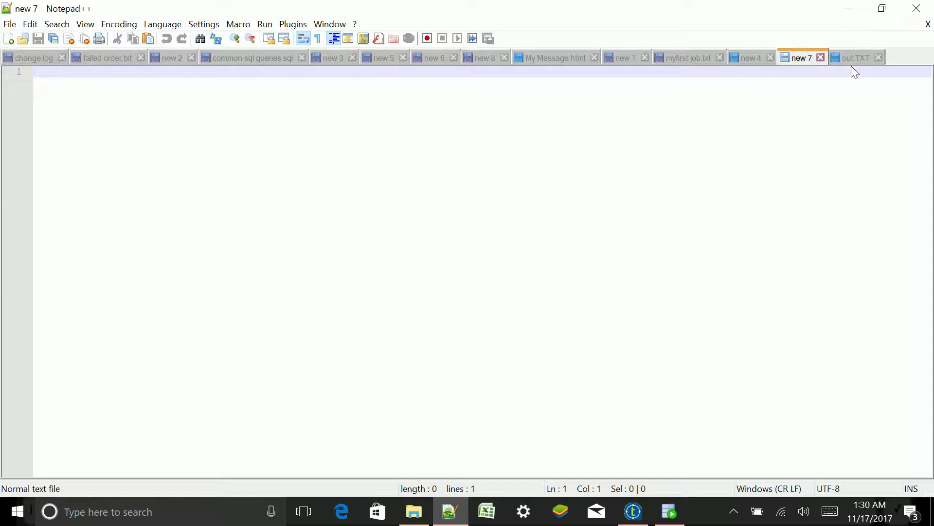
left_click(850, 57)
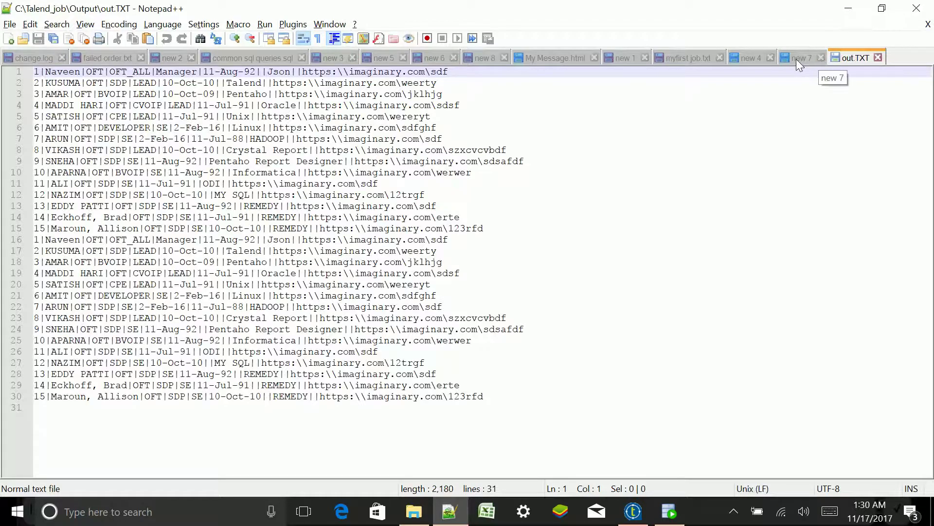
left_click(637, 512)
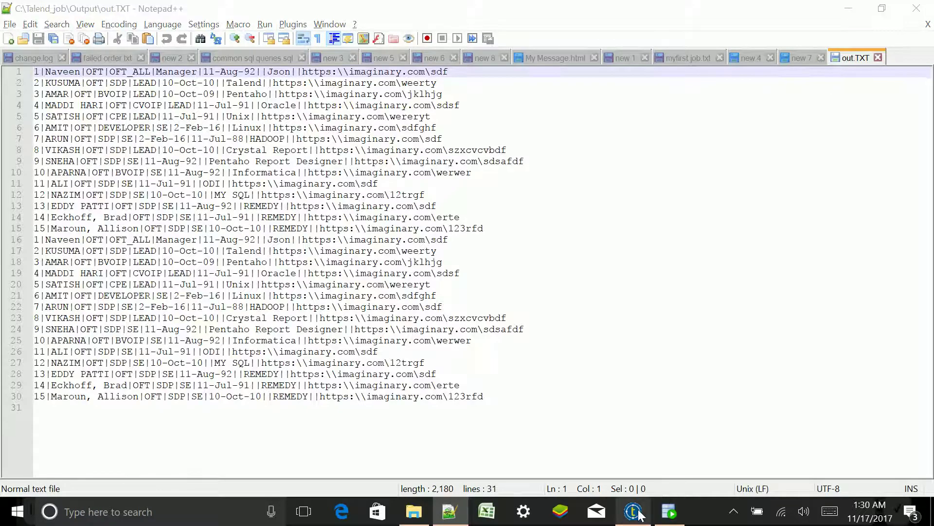
left_click(857, 13)
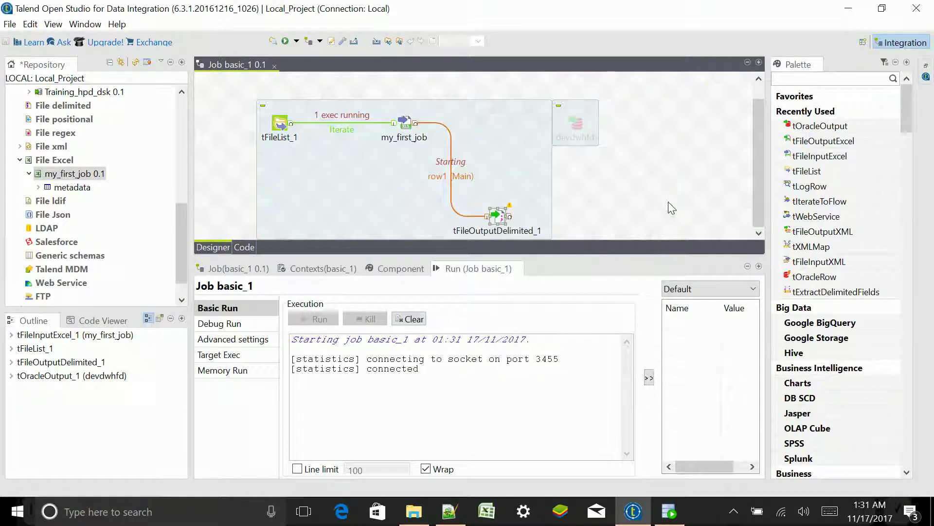
mouse_move(465, 512)
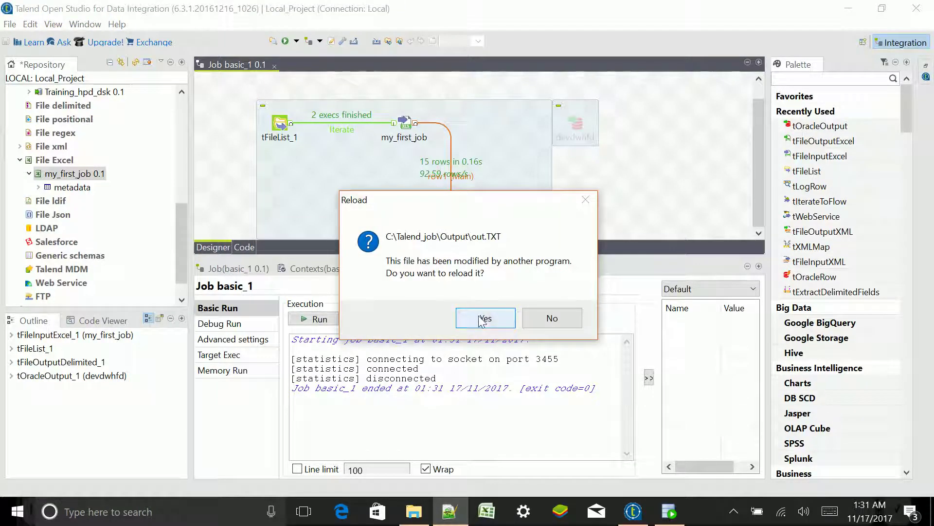
left_click(484, 319)
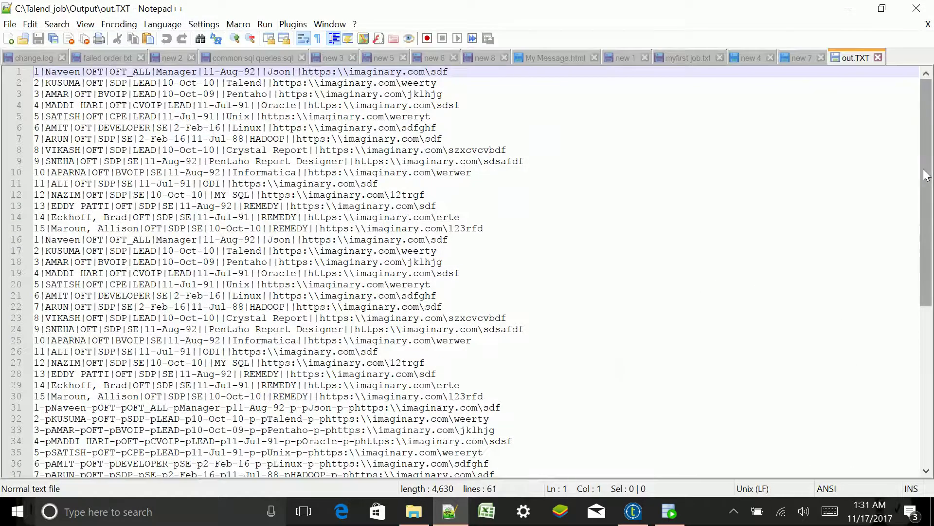
Examine out.TXT, comparing the separators of the earlier rows with those of the appended rows and looking for a header line.
left_click_drag(924, 175, 932, 291)
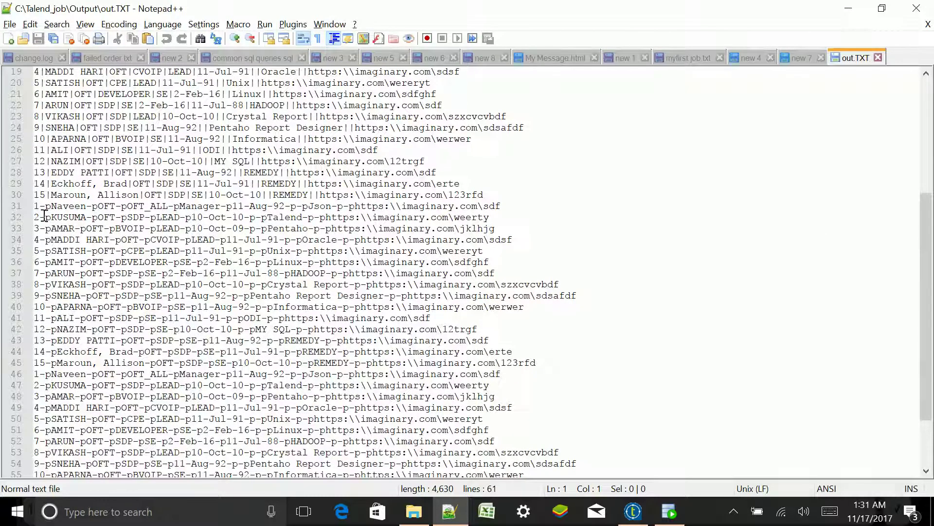
left_click_drag(43, 208, 50, 208)
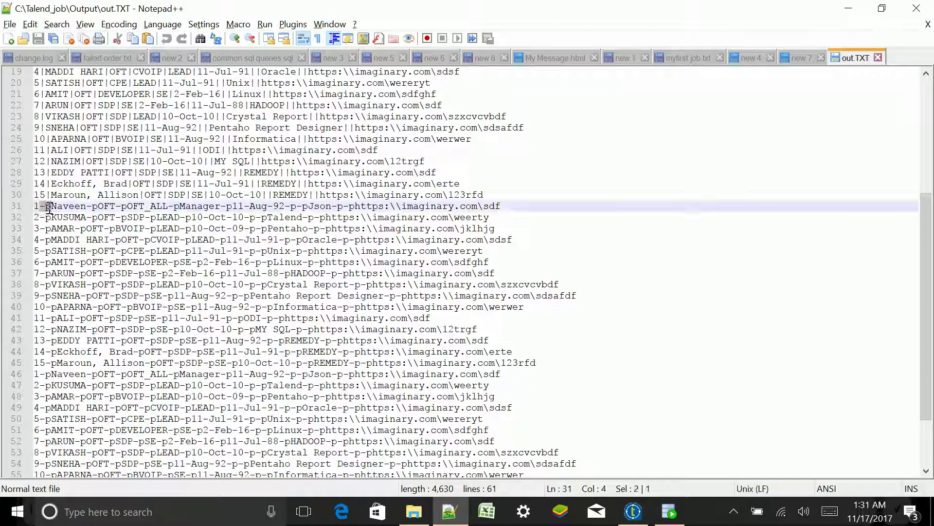
left_click_drag(310, 194, 314, 199)
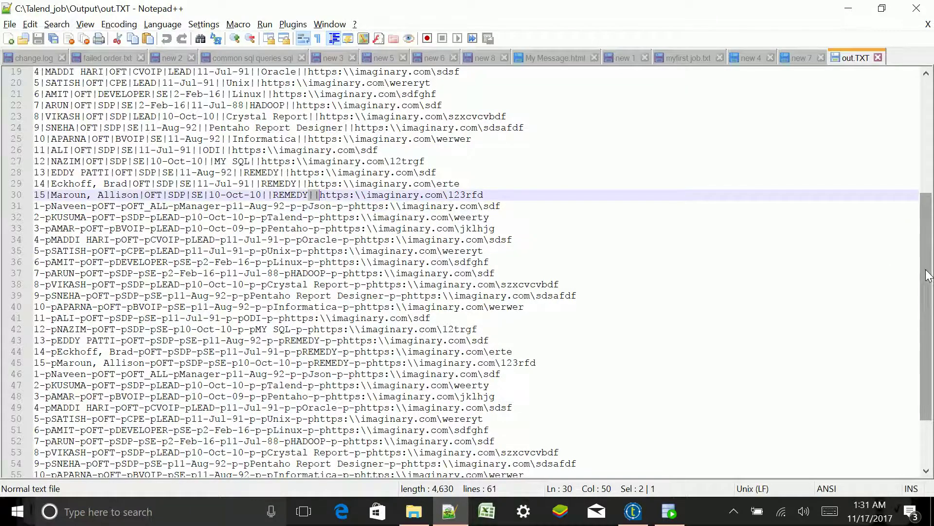
left_click_drag(927, 285, 926, 69)
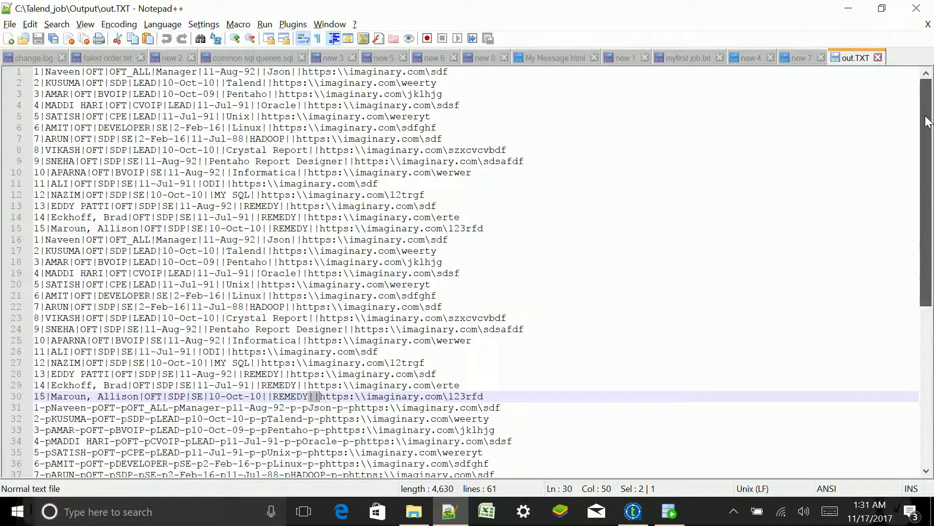
left_click_drag(929, 127, 928, 84)
left_click(145, 374)
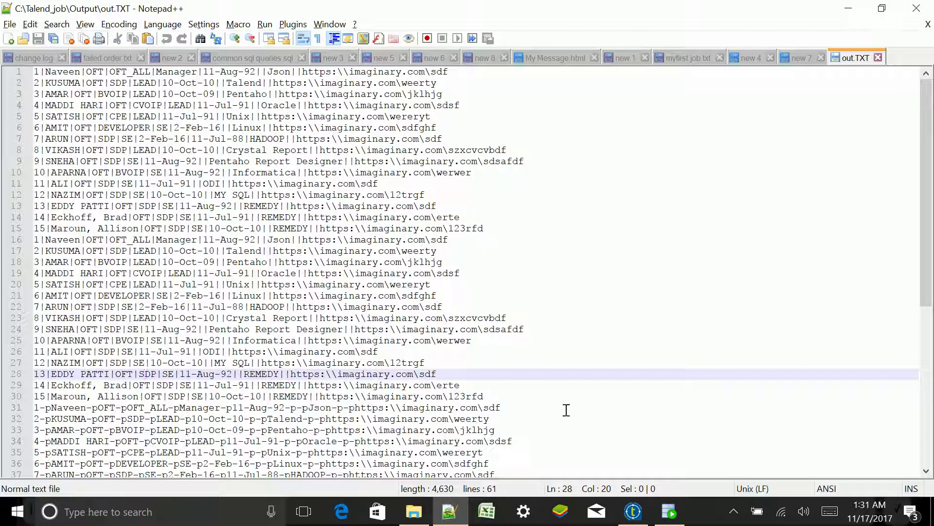
left_click(610, 407)
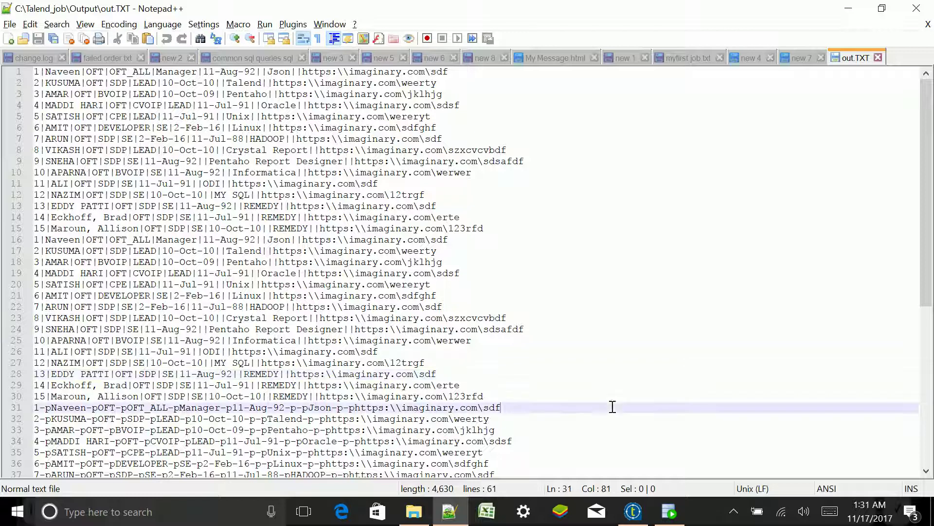
Return to Talend and disable the Append option in the basic settings of tFileOutputDelimited_1.
left_click(849, 7)
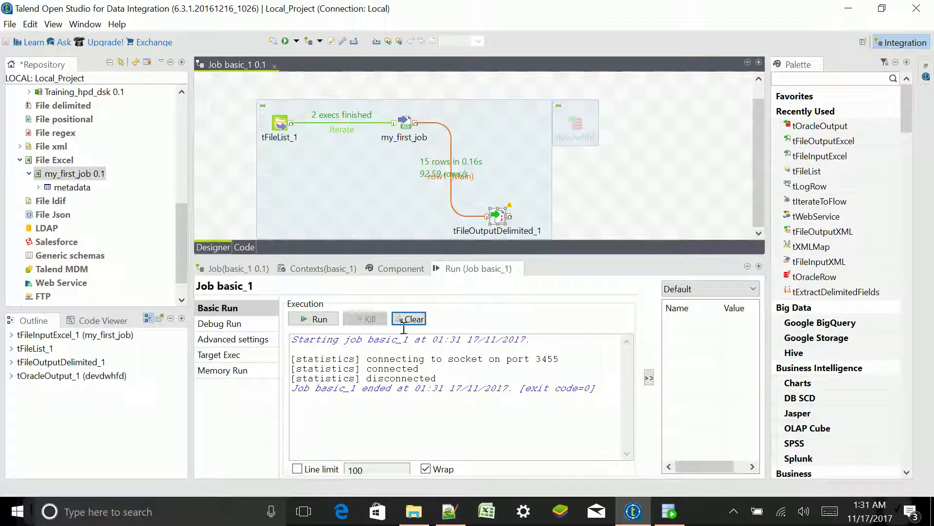
left_click(400, 268)
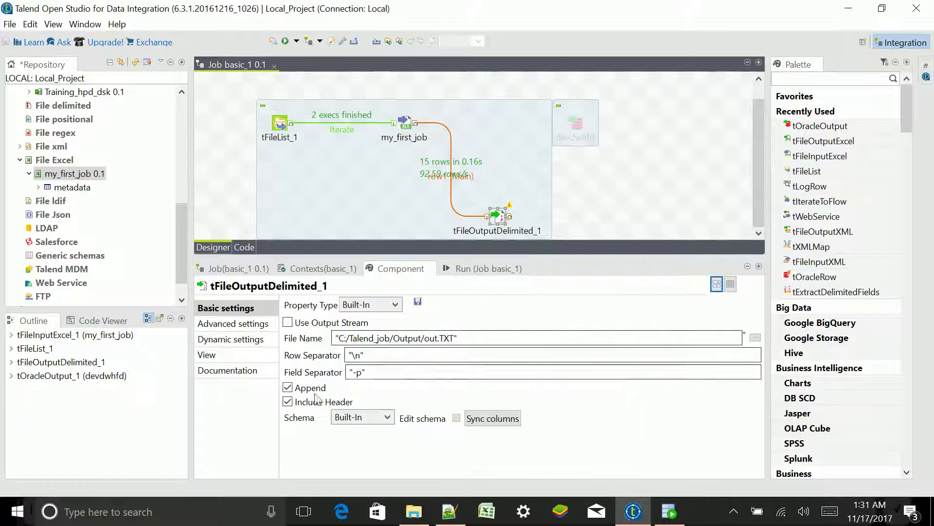
left_click(287, 388)
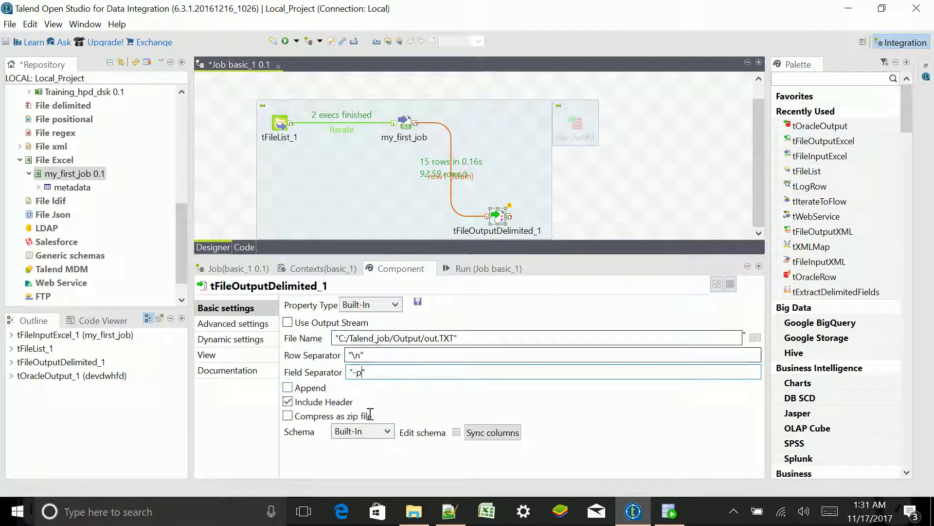
Rerun basic_1 with appending turned off and reload the rewritten out.TXT in Notepad++.
left_click(488, 272)
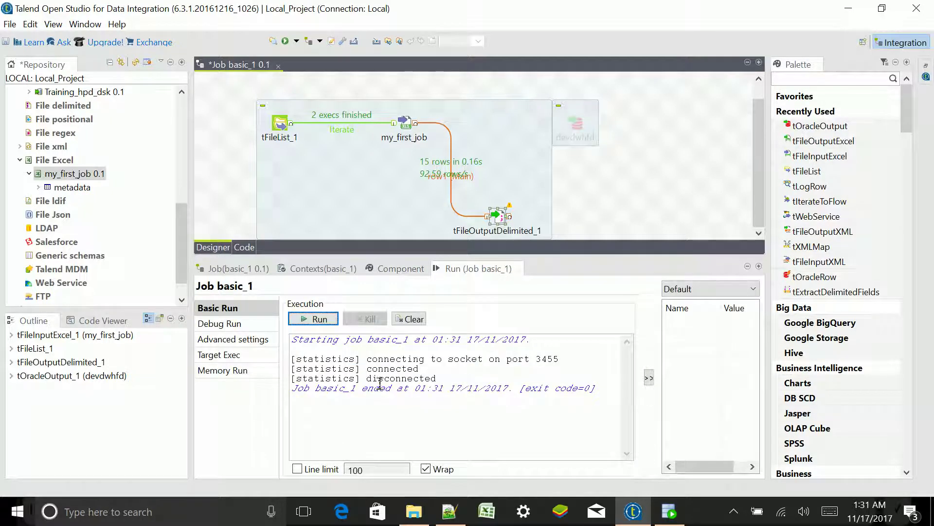
left_click(463, 508)
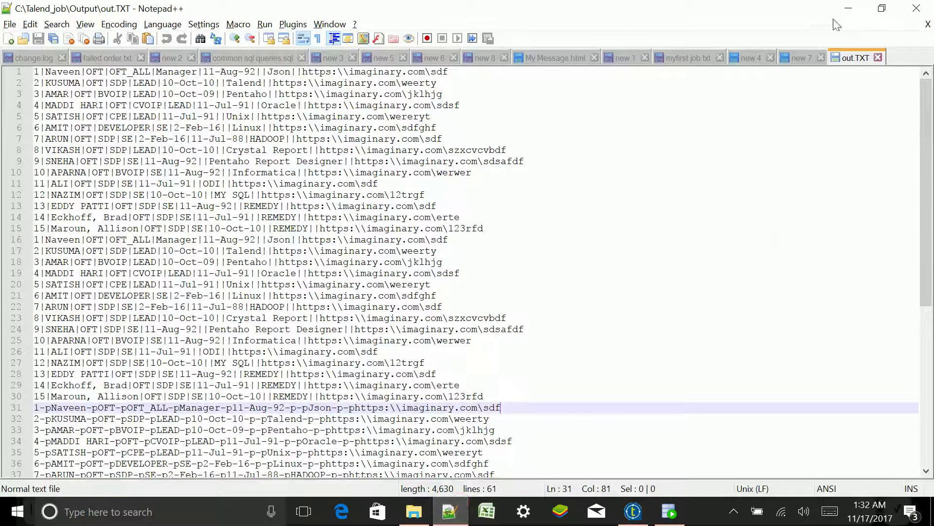
left_click(848, 8)
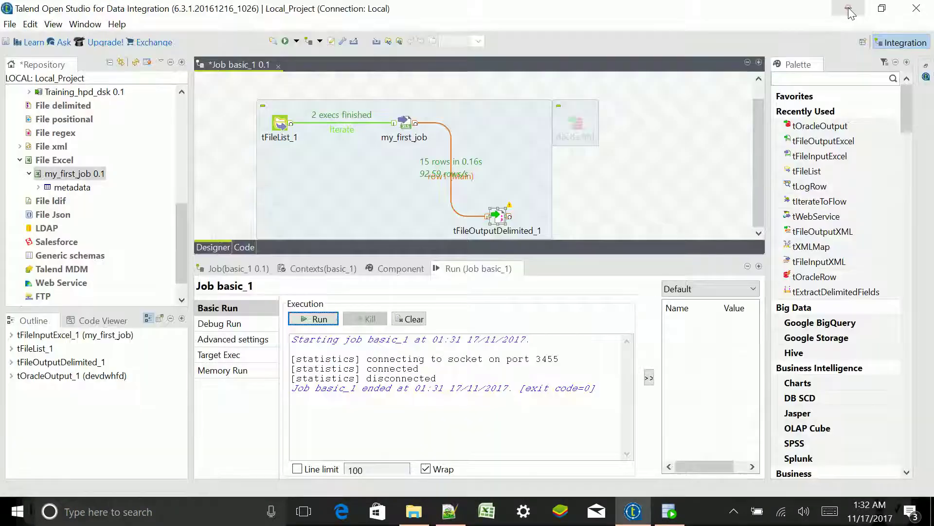
left_click(320, 320)
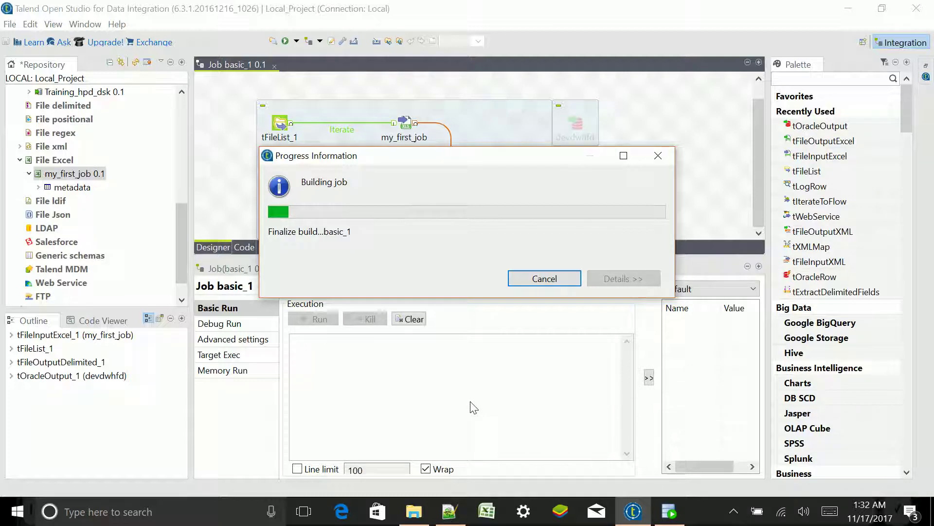
left_click(454, 516)
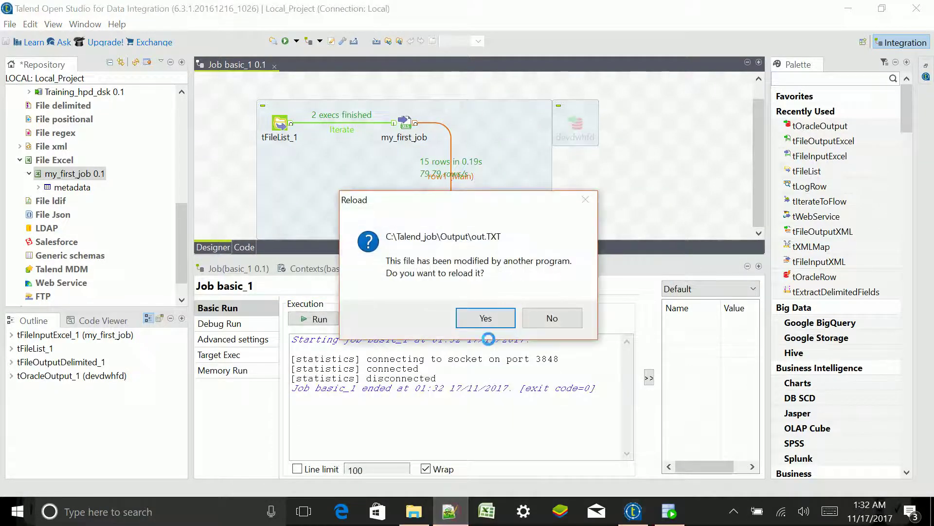
left_click(482, 319)
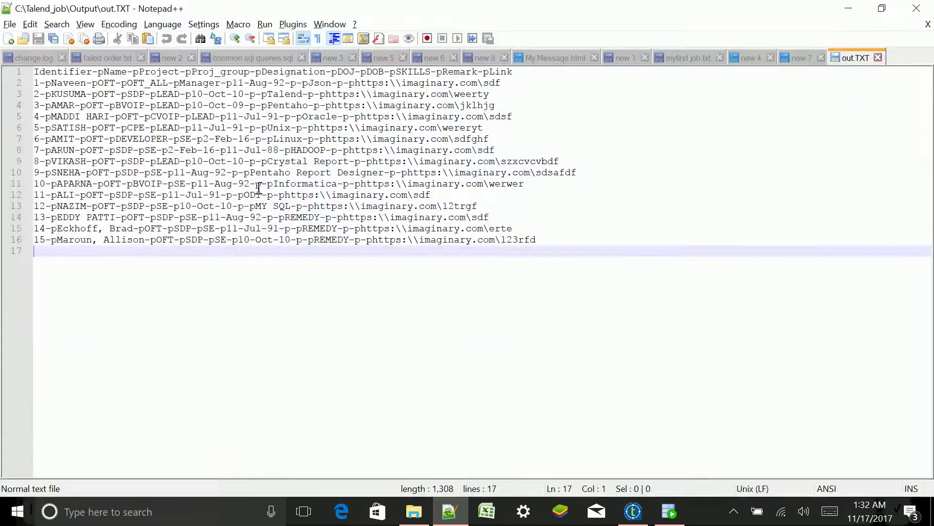
Examine the header line and data rows of the rewritten out.TXT.
double_click(76, 74)
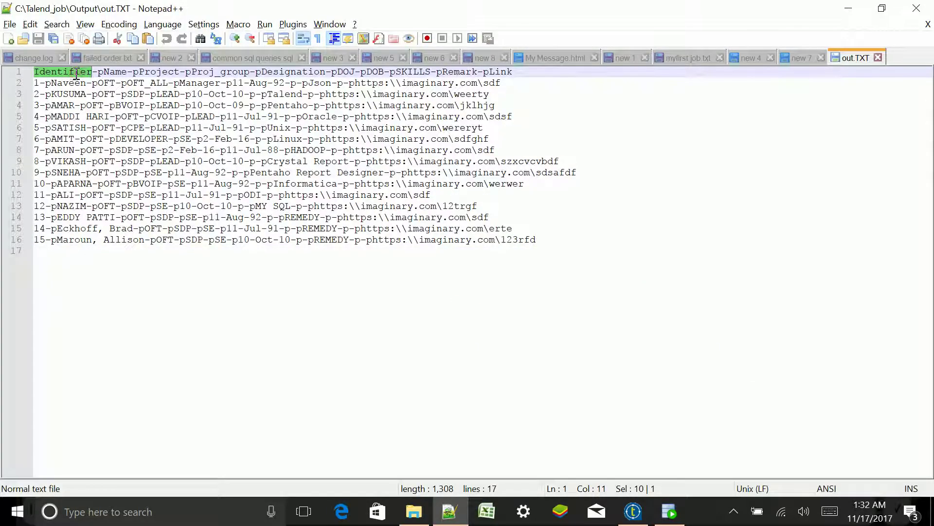
double_click(55, 85)
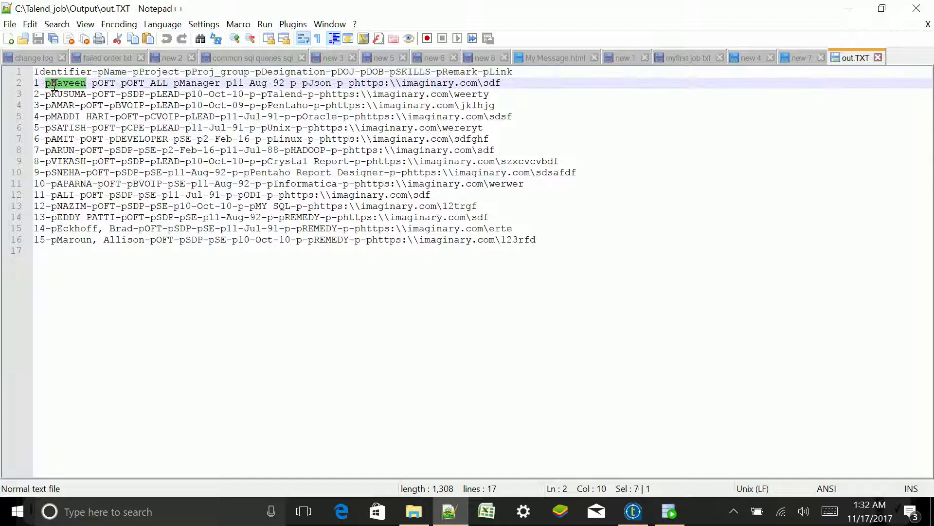
left_click(252, 171)
left_click(549, 166)
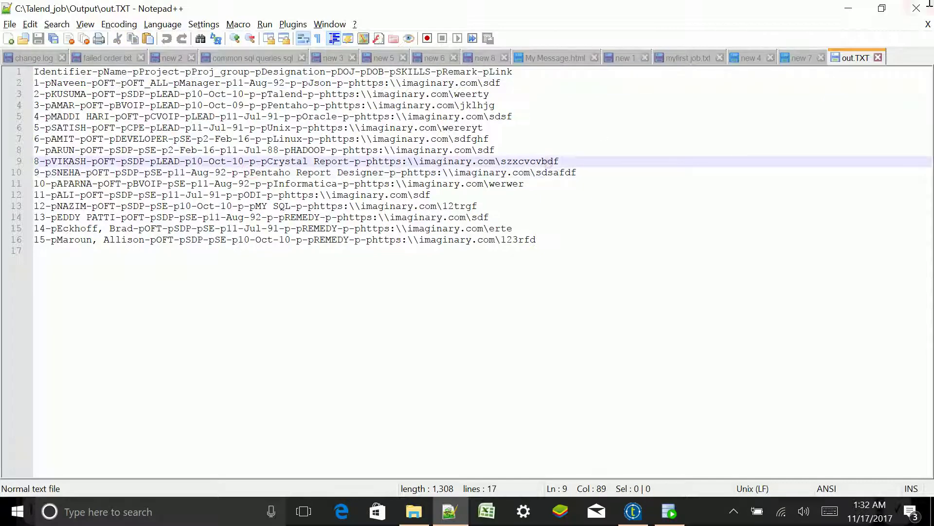
Return to Talend and activate the devdwhfd Oracle output component in job basic_1.
left_click(847, 9)
left_click(627, 127)
left_click_drag(580, 127, 660, 133)
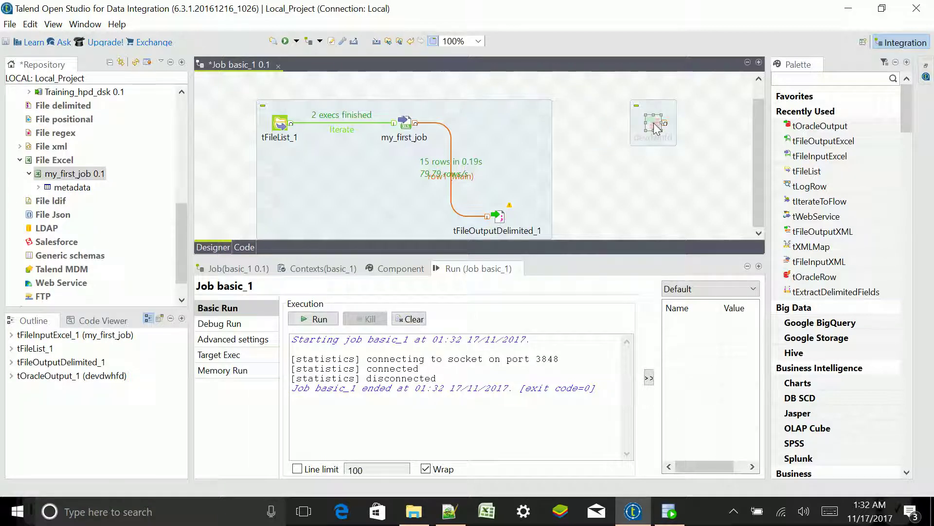
right_click(656, 128)
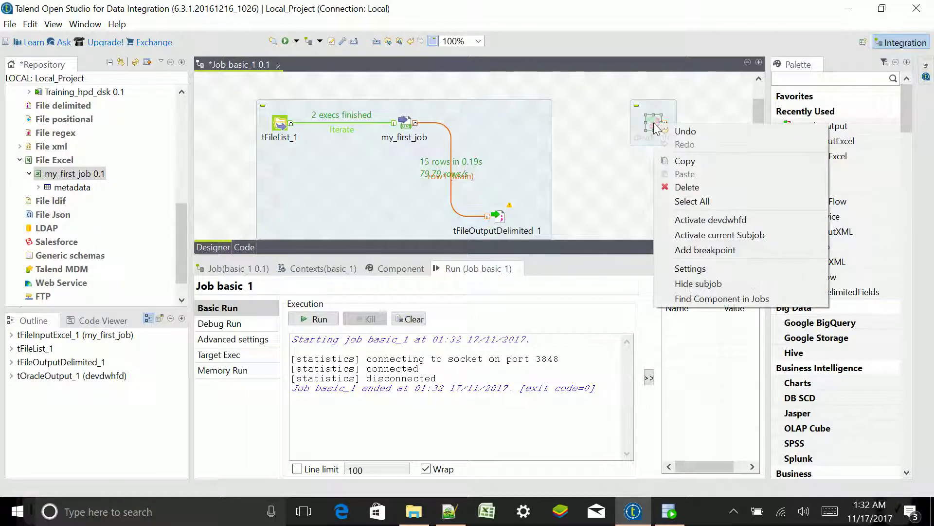
left_click(690, 221)
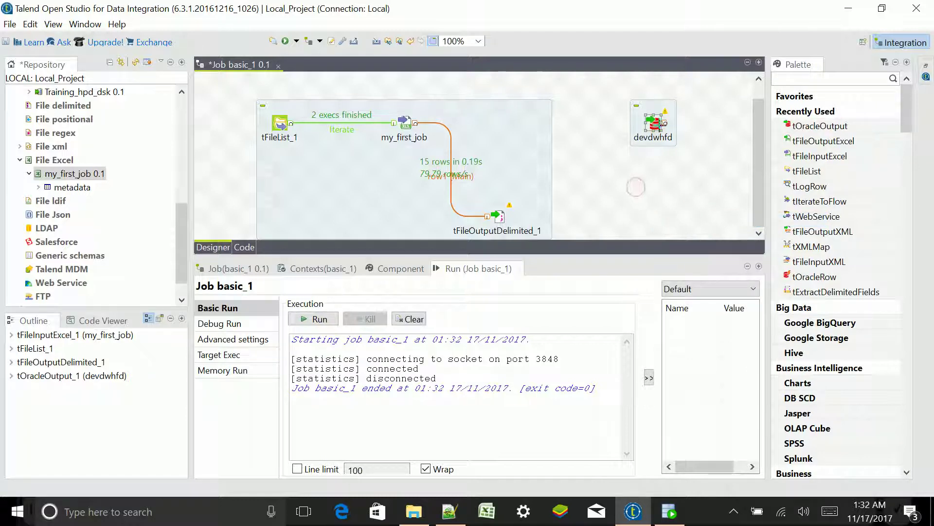
left_click(627, 203)
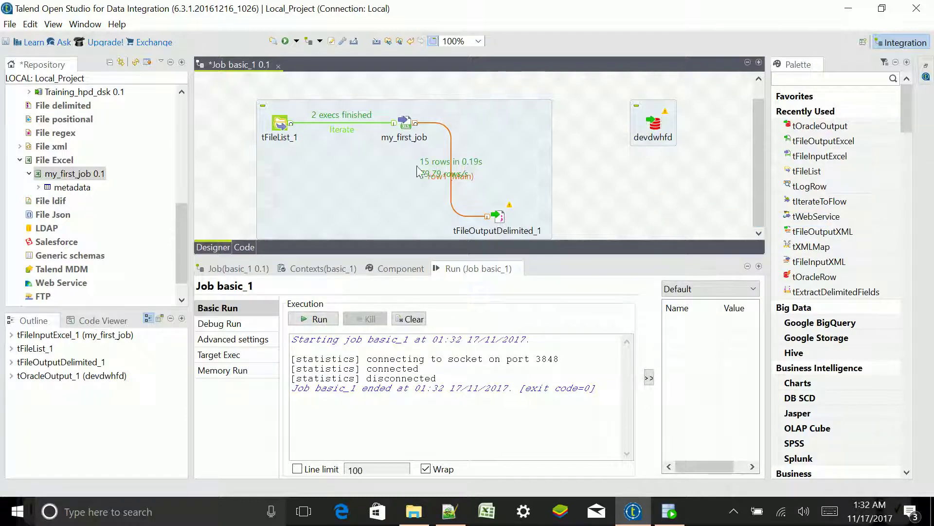
Browse the Databases components in the palette and expand the Oracle group.
left_click_drag(182, 229, 181, 125)
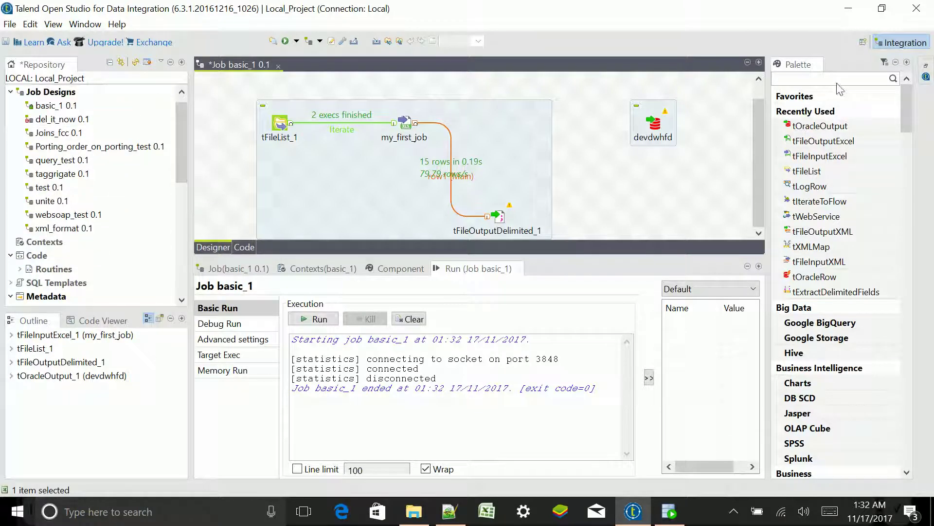
left_click(793, 128)
left_click_drag(912, 97, 920, 225)
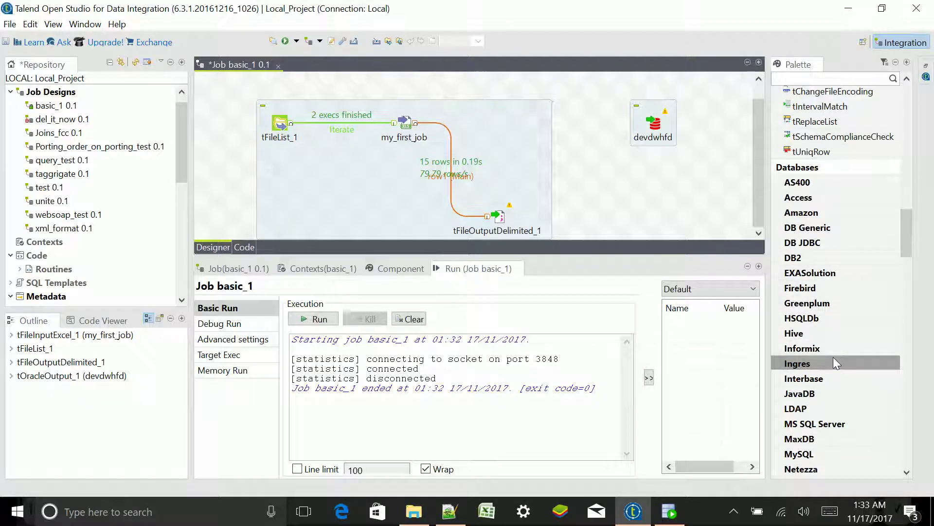
left_click_drag(906, 232, 912, 253)
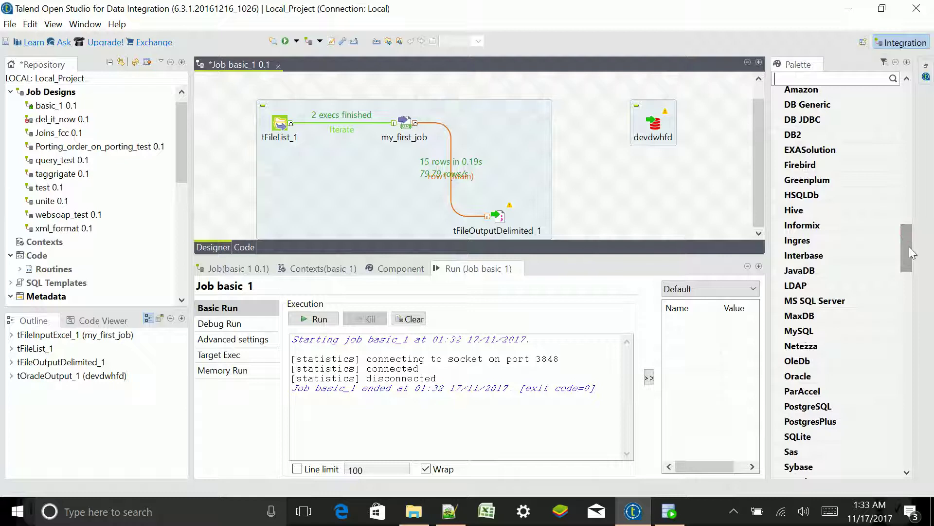
mouse_move(906, 258)
left_mouse_down()
mouse_move(913, 290)
mouse_move(914, 267)
left_mouse_up()
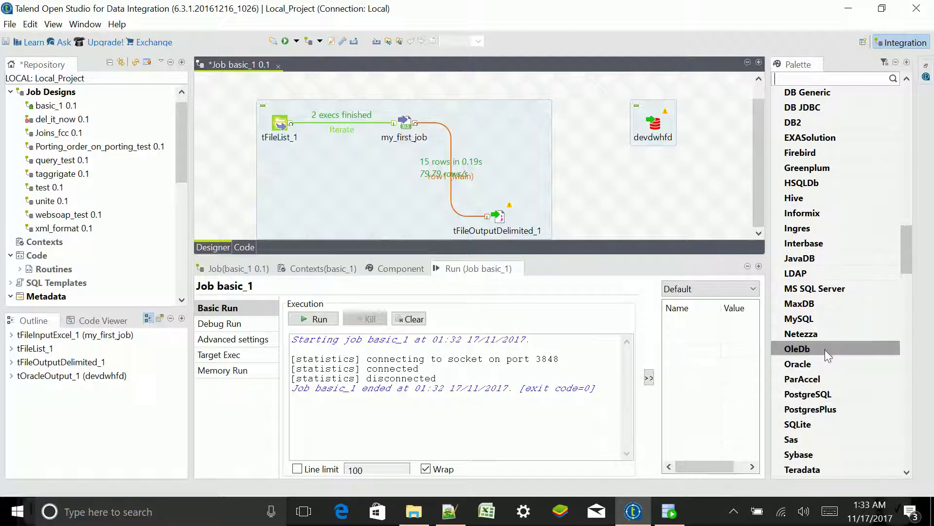
left_click(812, 361)
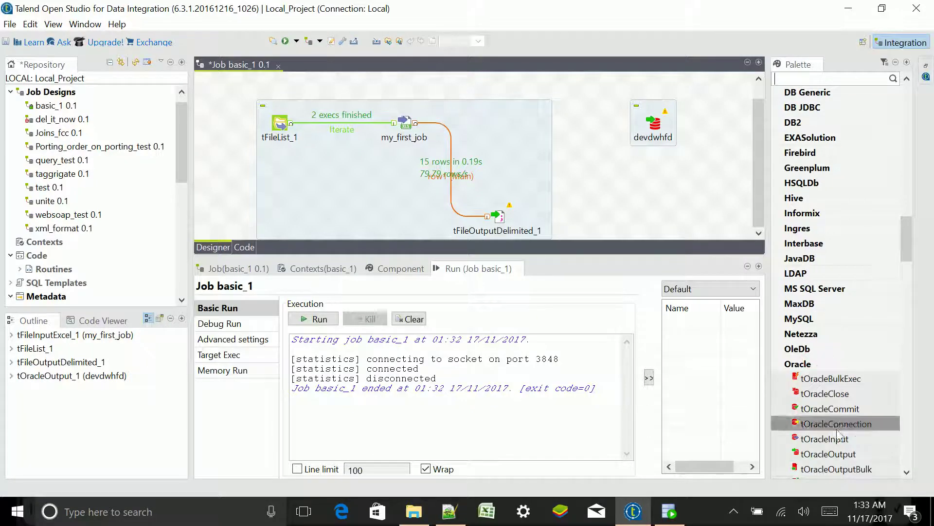
Place a tOracleOutputBulk component below devdwhfd, view its basic settings, and delete it again.
left_click_drag(907, 247, 918, 270)
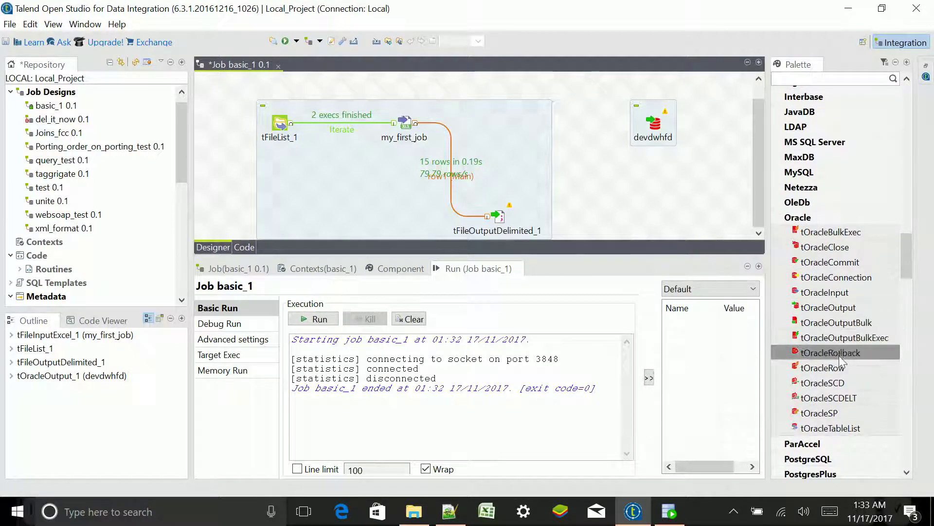
left_click(808, 320)
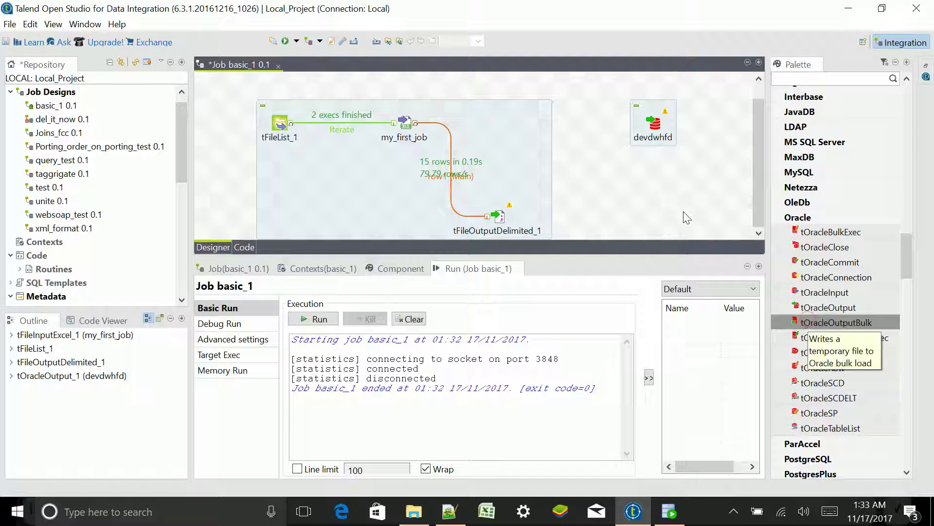
left_click(668, 200)
double_click(673, 208)
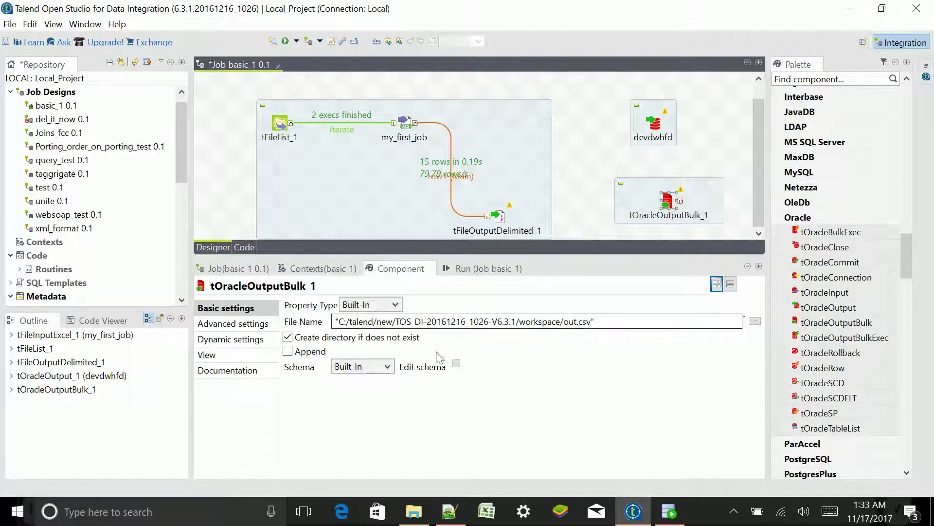
right_click(667, 209)
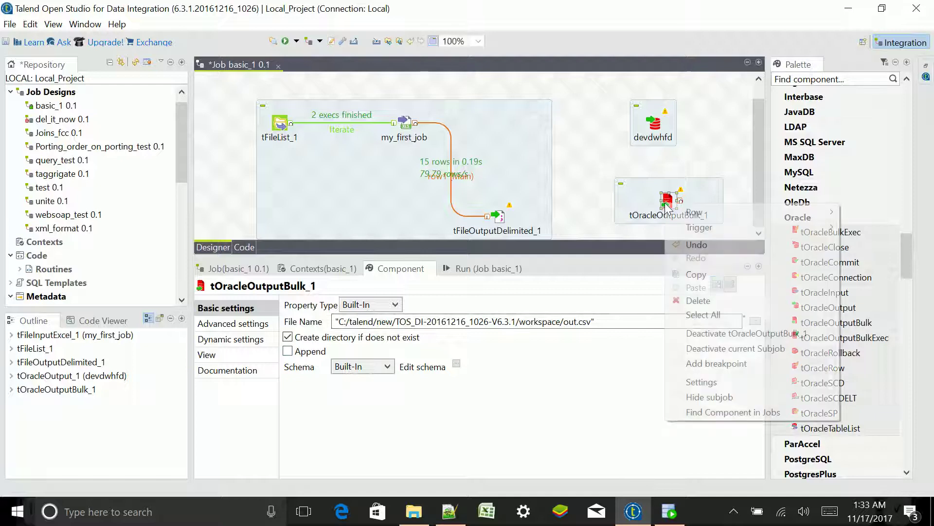
left_click(706, 302)
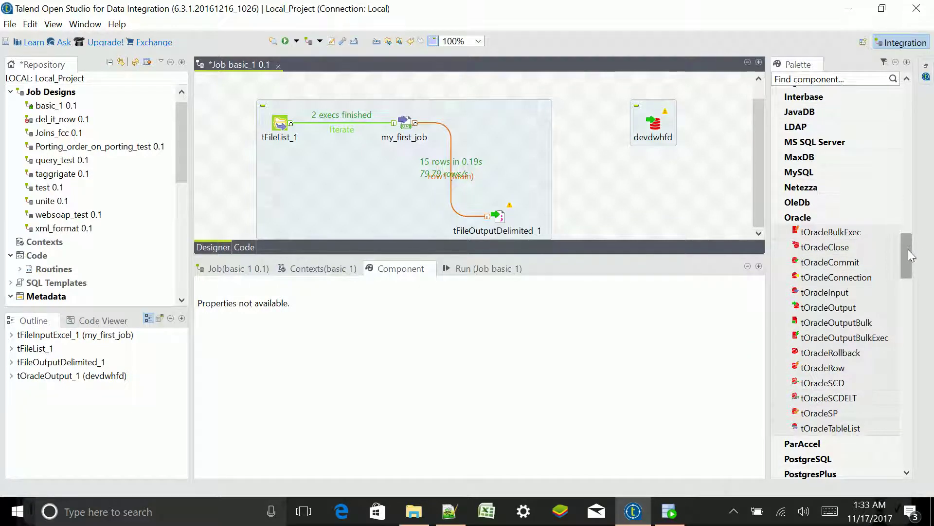
Place a new tOracleOutput component below devdwhfd to show its built-in connection settings, and delete it again.
left_click_drag(849, 309, 652, 193)
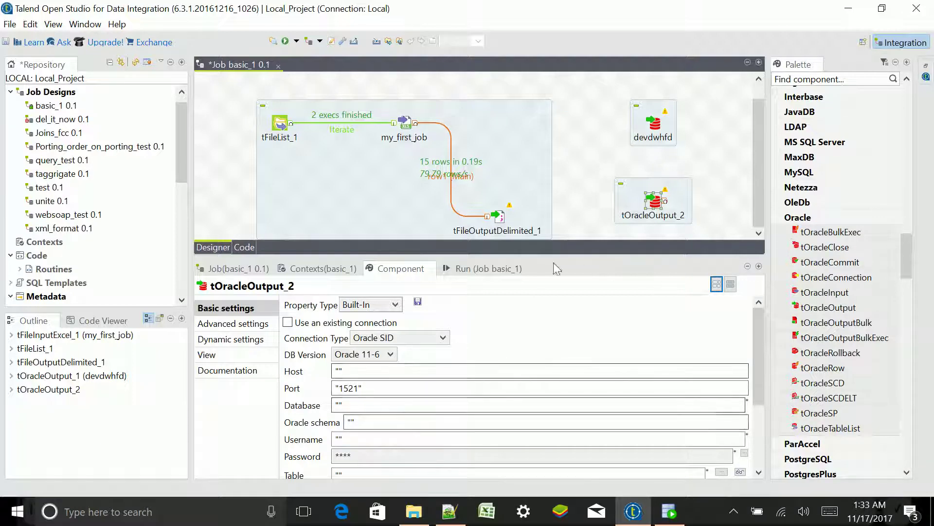
right_click(651, 208)
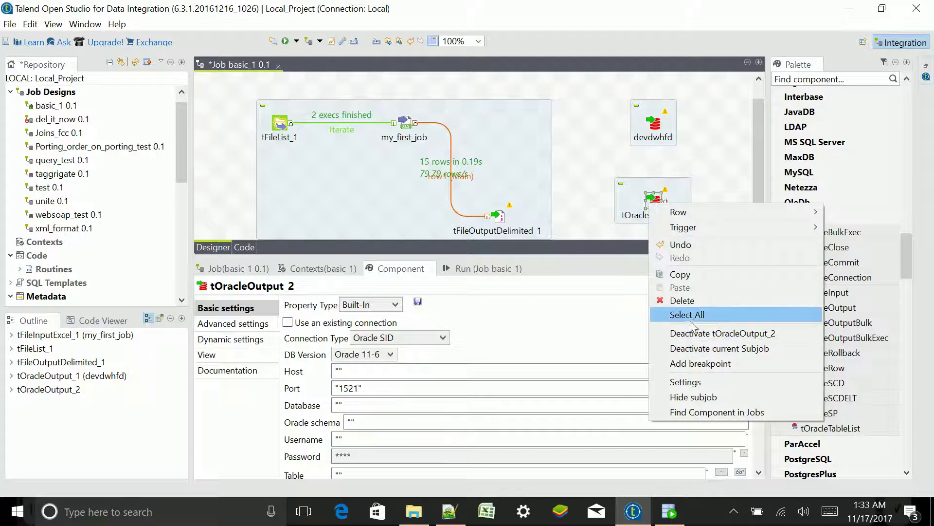
left_click(683, 300)
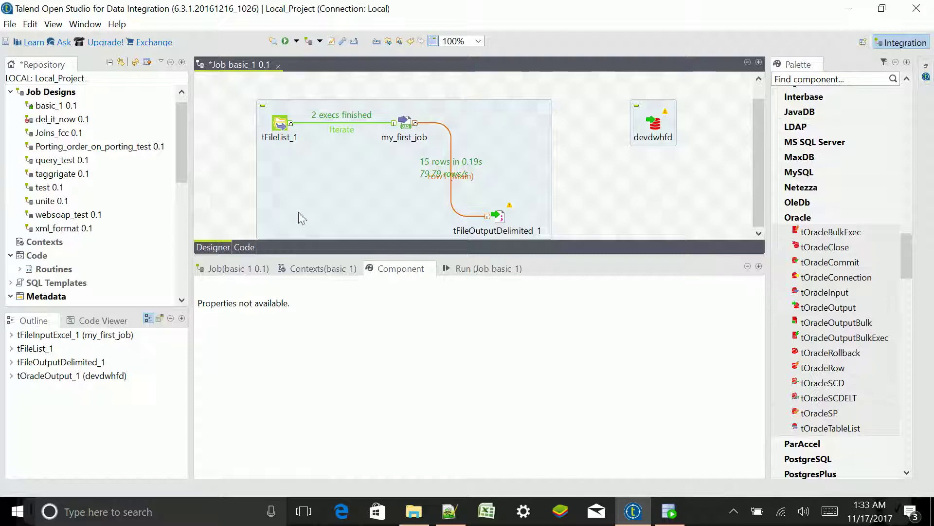
Bring the dwhdevfd database connection from the repository metadata onto the job to show the component choices, and cancel the choice.
left_click_drag(183, 162, 182, 215)
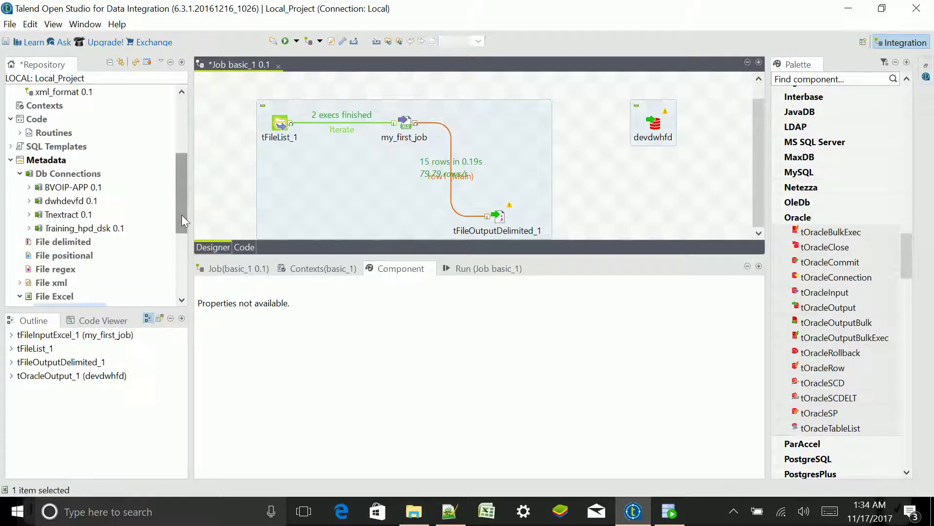
left_click(68, 202)
left_click_drag(66, 205, 573, 197)
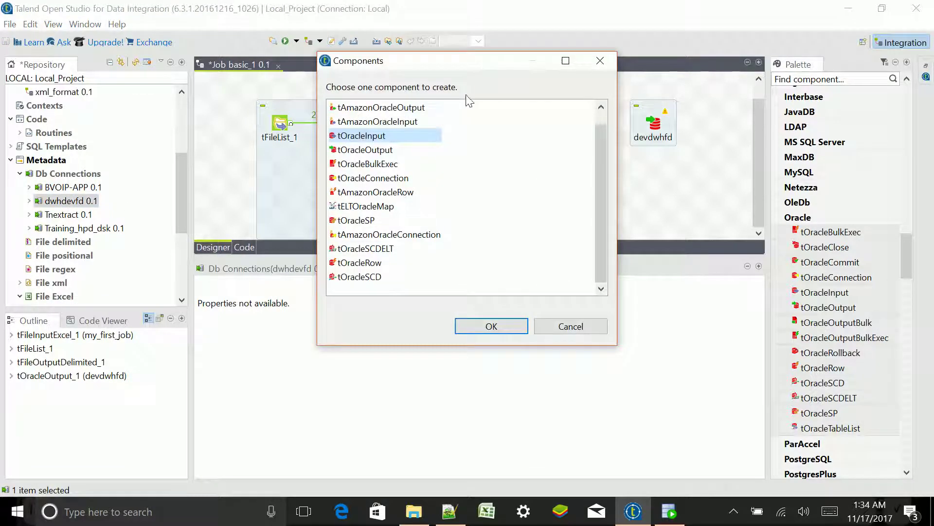
left_click(601, 61)
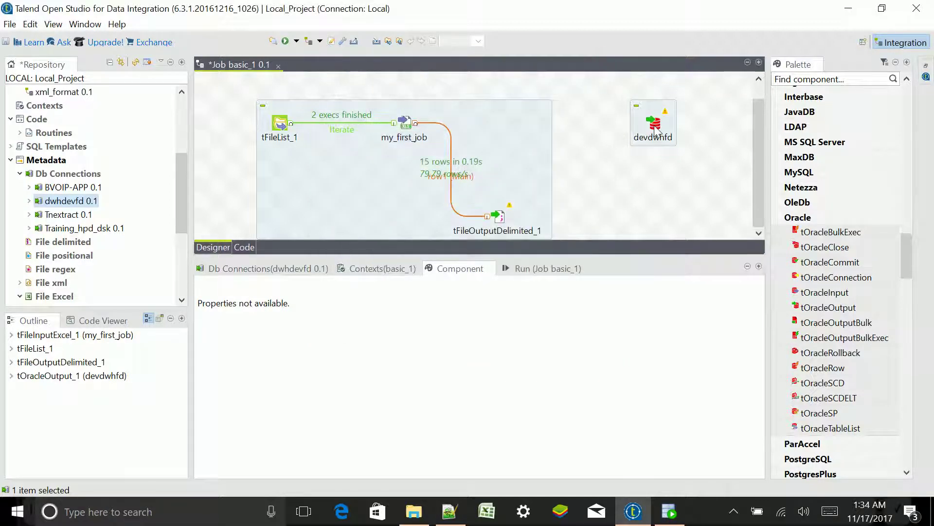
Review the basic settings of devdwhfd, including the options available for its action on the table.
left_click(655, 159)
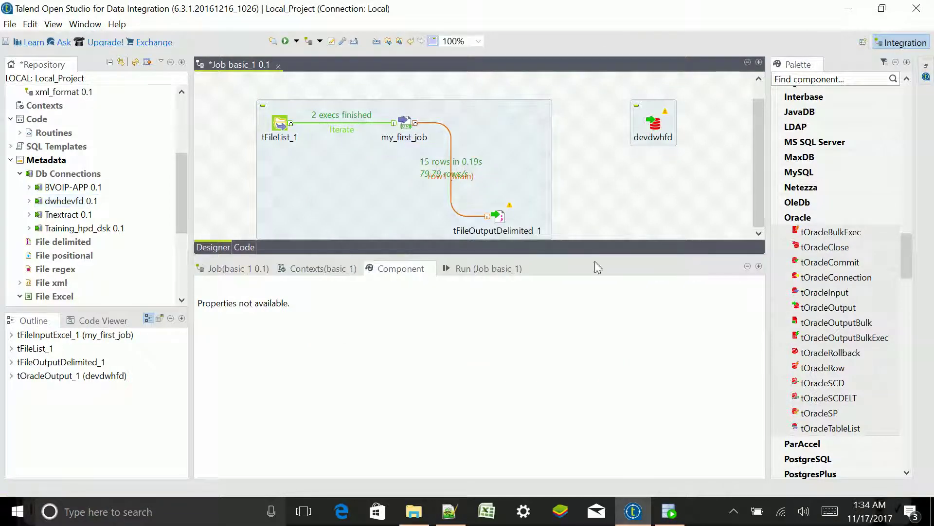
left_click(653, 123)
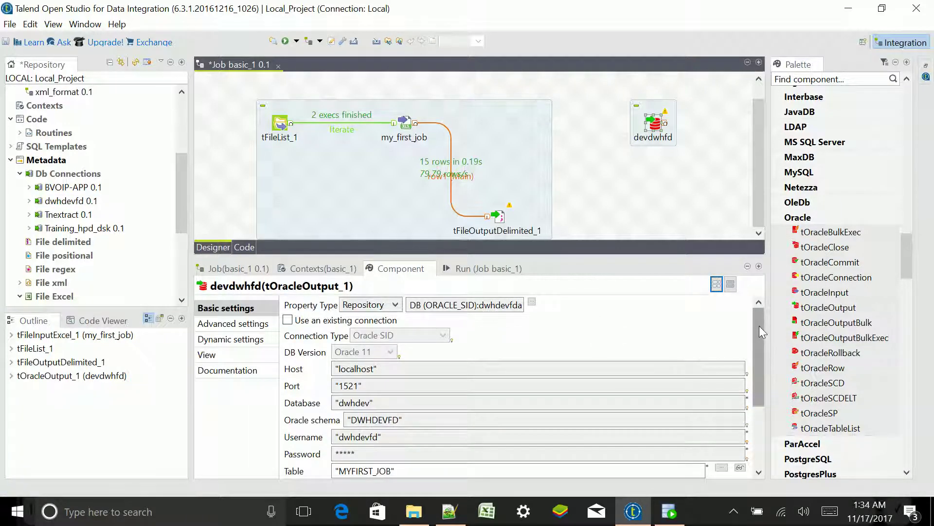
left_click_drag(759, 325, 760, 397)
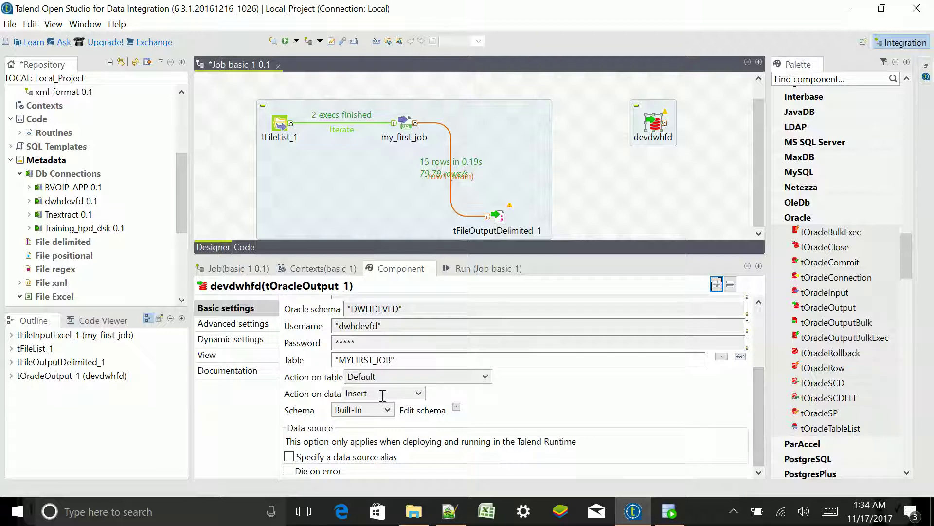
left_click(486, 377)
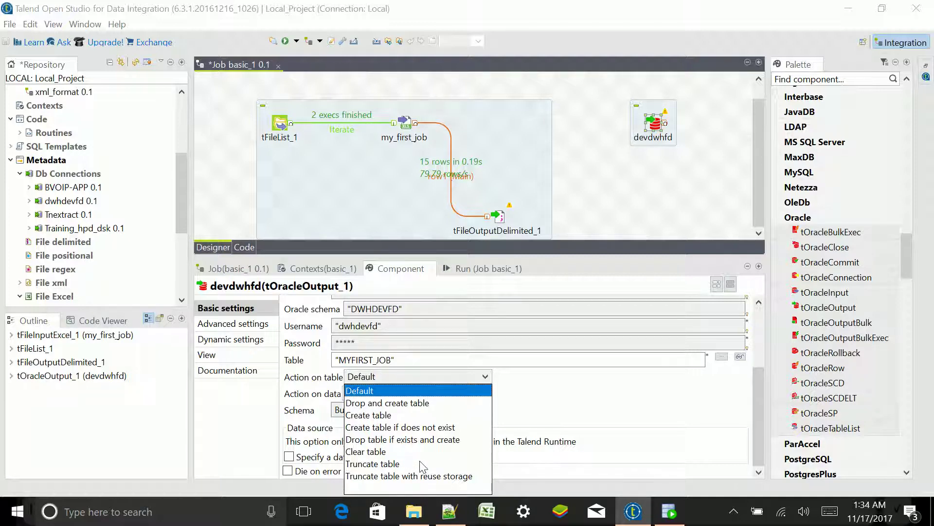
left_click(562, 408)
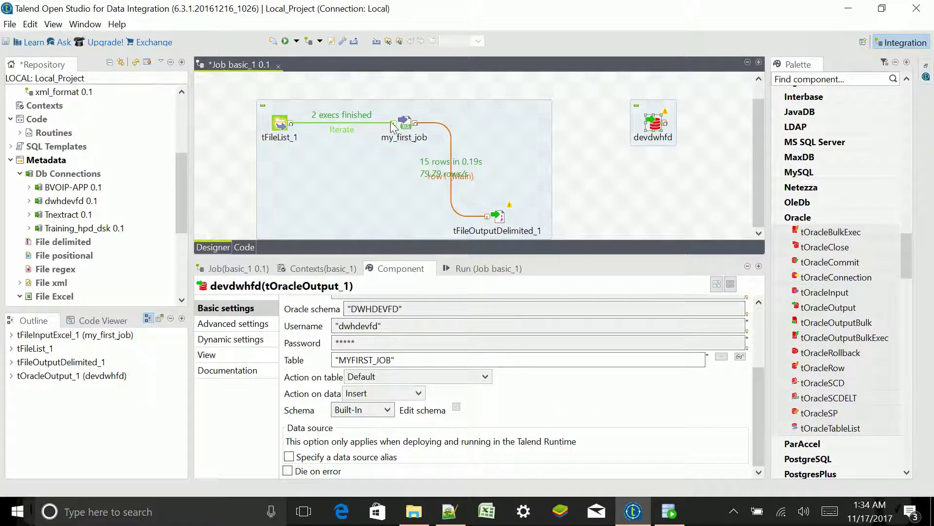
Review the input settings of my_first_job and delete the tFileList_1 component from the job.
left_click(405, 126)
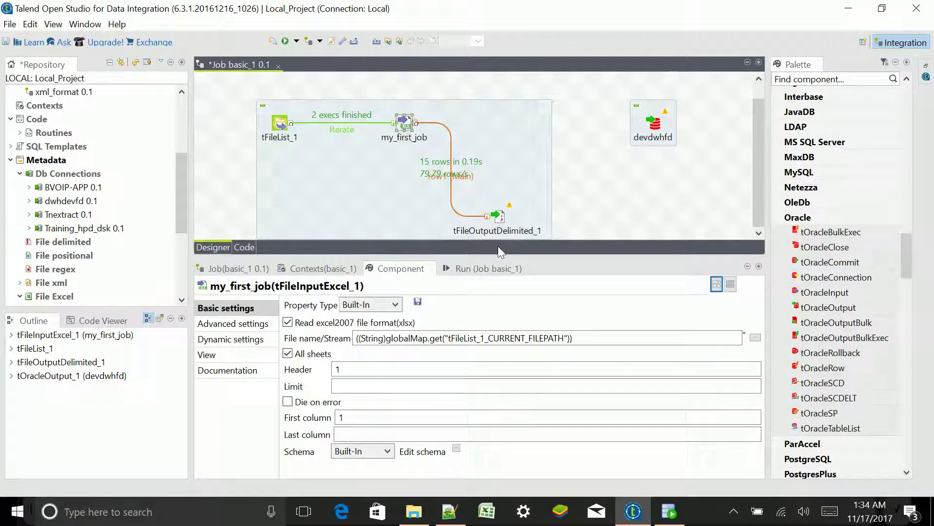
right_click(280, 125)
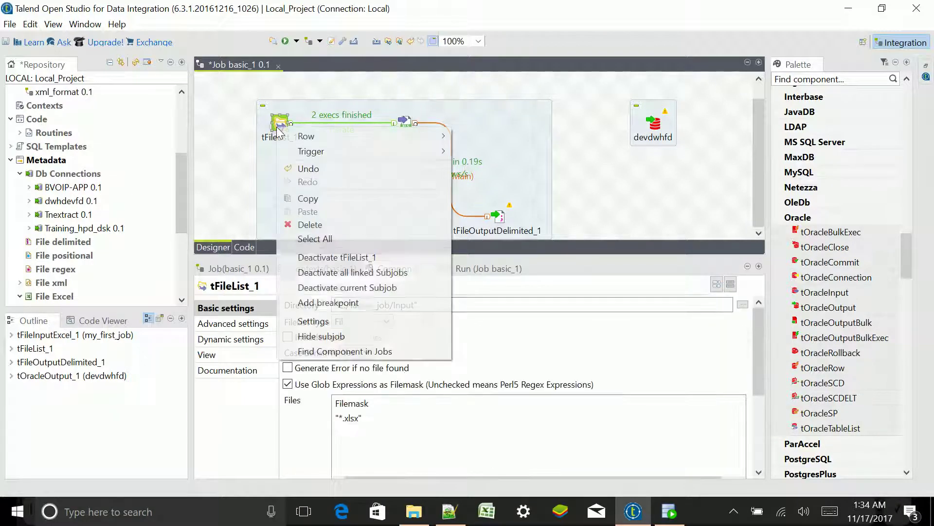
left_click(331, 225)
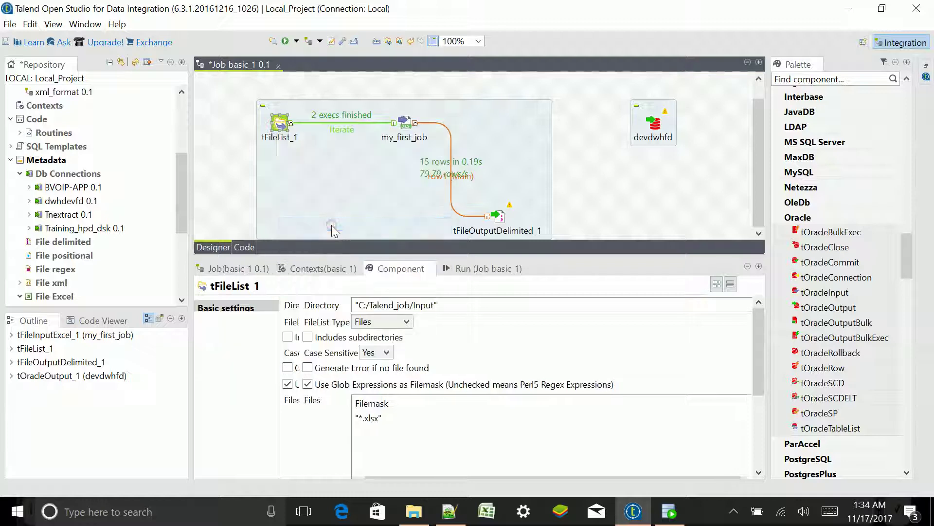
left_click(215, 152)
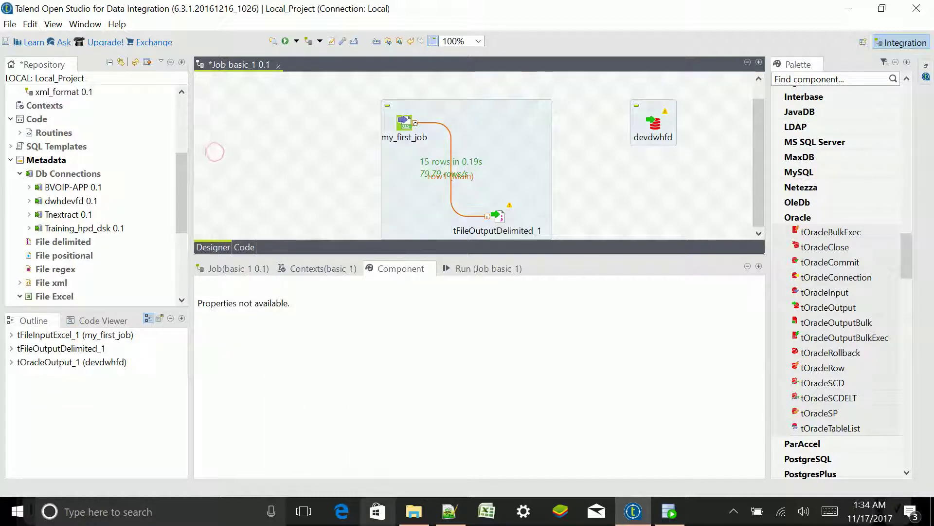
Switch to File Explorer, open the Input folder inside Talend_job, and copy its path C:\Talend_job\Input.
left_click(414, 511)
left_click(242, 111)
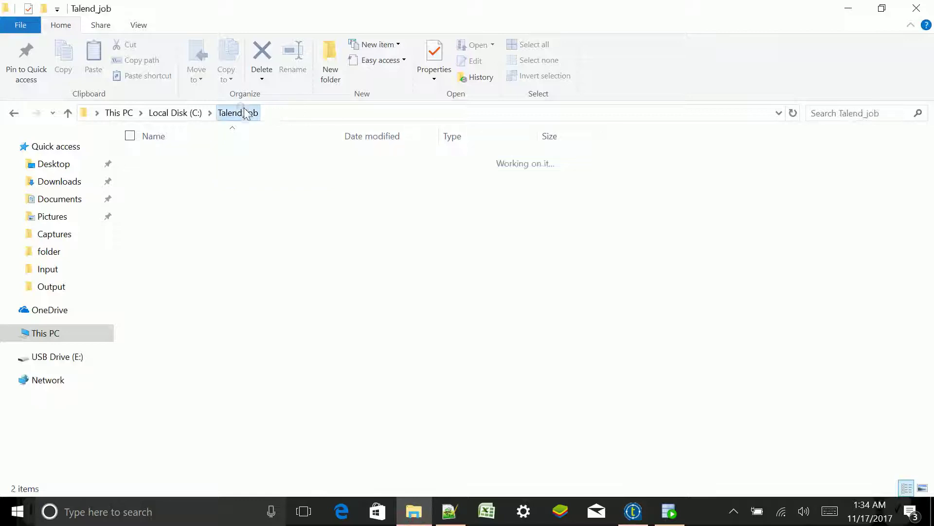
left_click(299, 115)
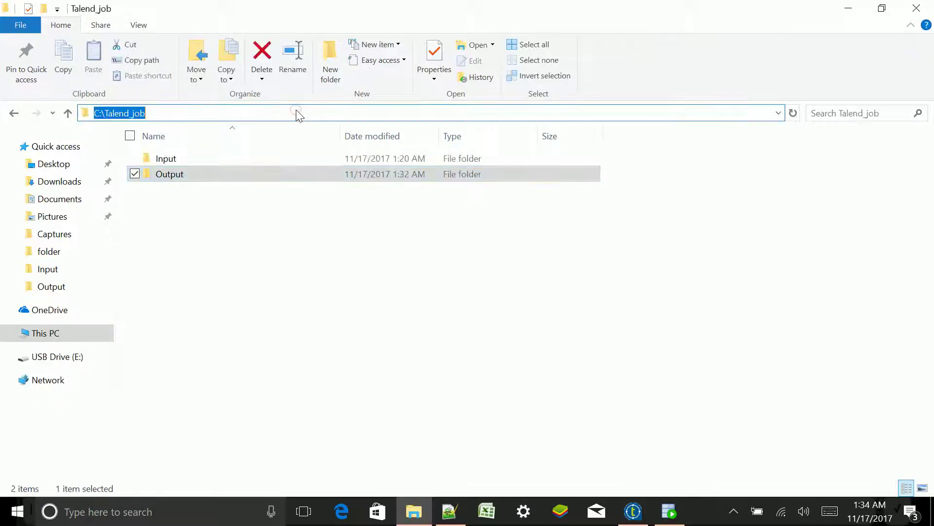
double_click(268, 157)
left_click(327, 118)
key("ctrl+c")
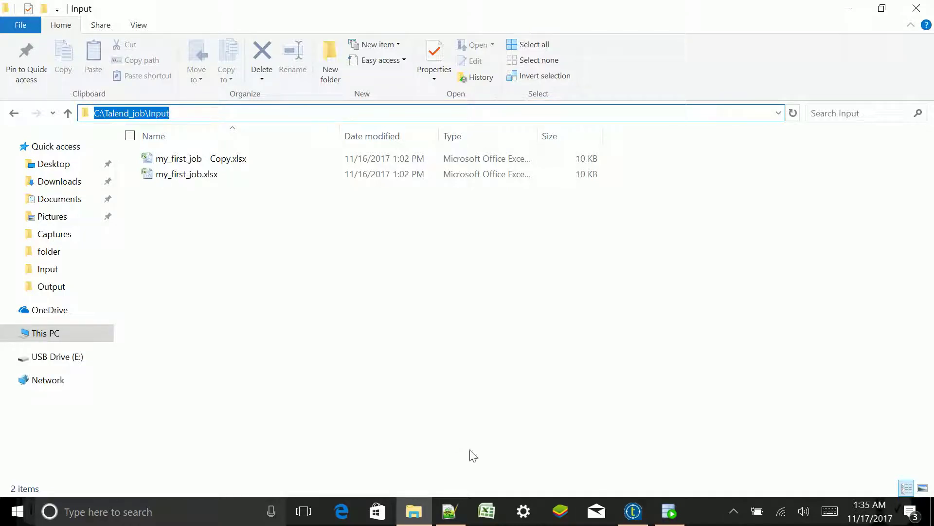
Switch back to Talend Open Studio and set my_first_job's input file to my_first_job.xlsx from C:\Talend_job\Input.
left_click(632, 511)
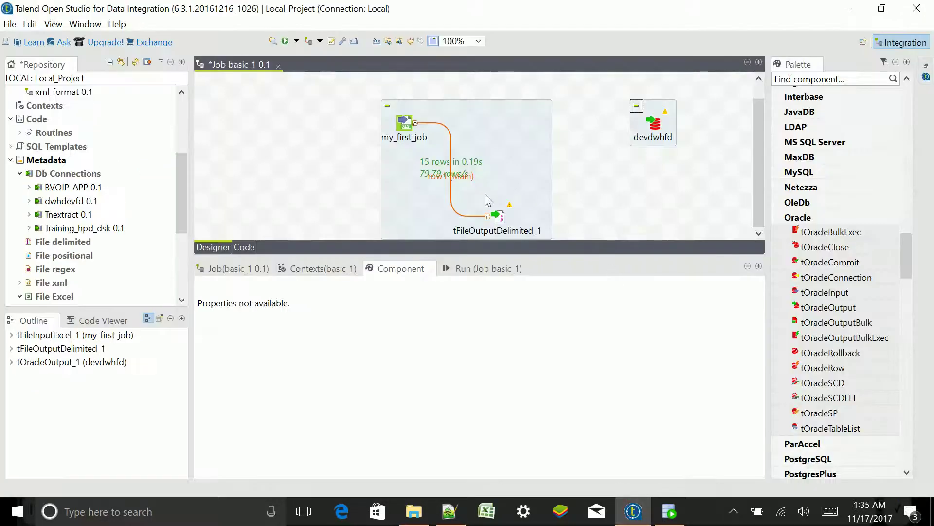
left_click(403, 128)
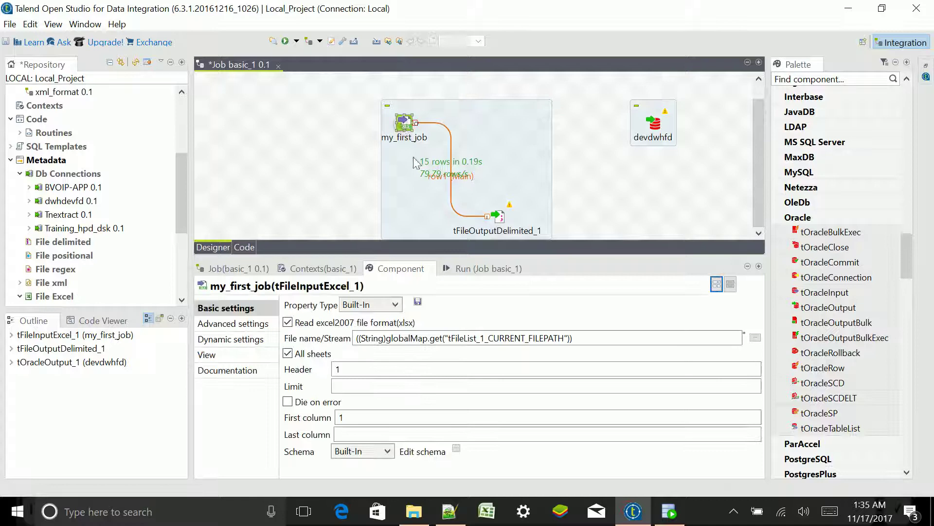
left_click(756, 338)
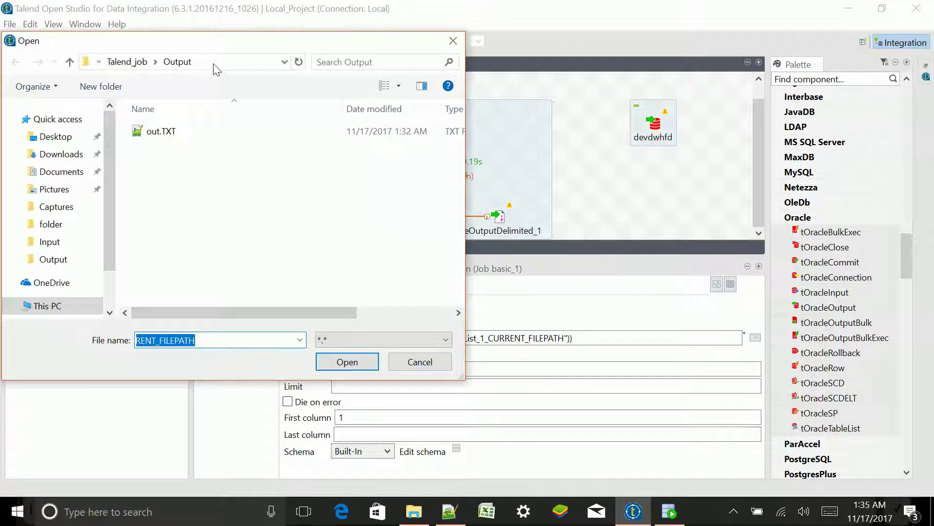
left_click(213, 62)
key("ctrl+v")
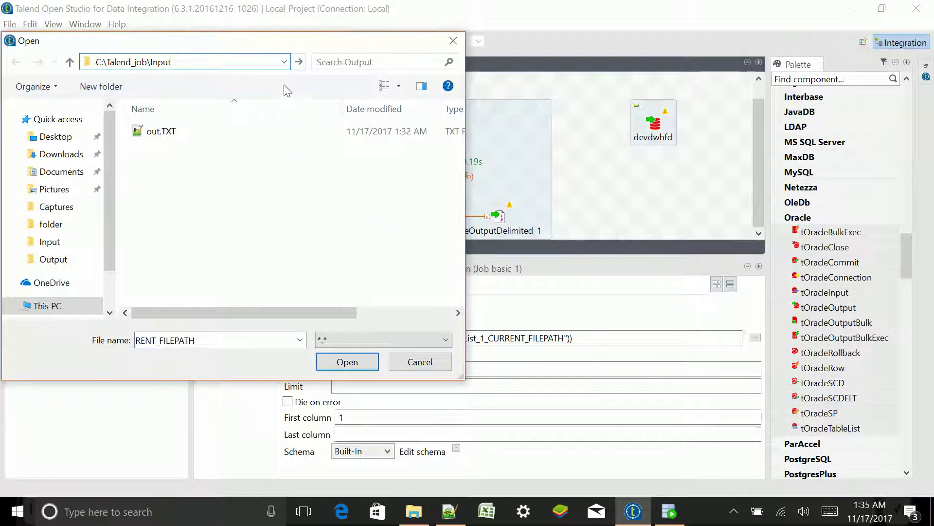
left_click(299, 62)
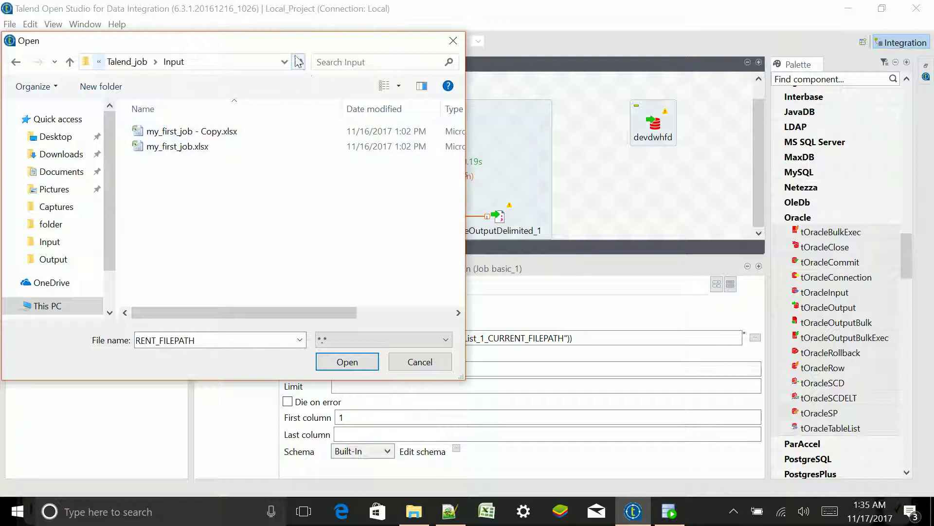
left_click_drag(263, 47, 421, 85)
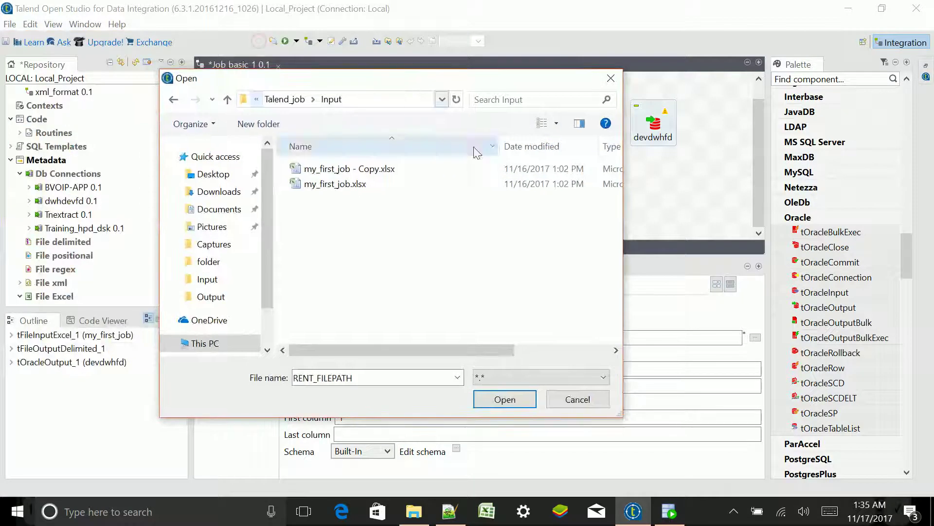
double_click(332, 184)
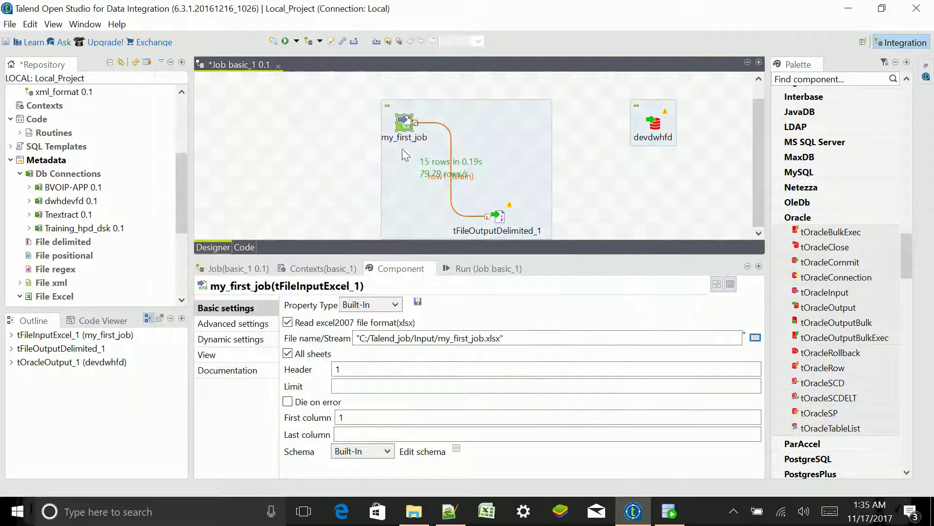
Rearrange my_first_job and tFileOutputDelimited_1 on the canvas so the two linked components sit level and farther apart.
right_click(453, 176)
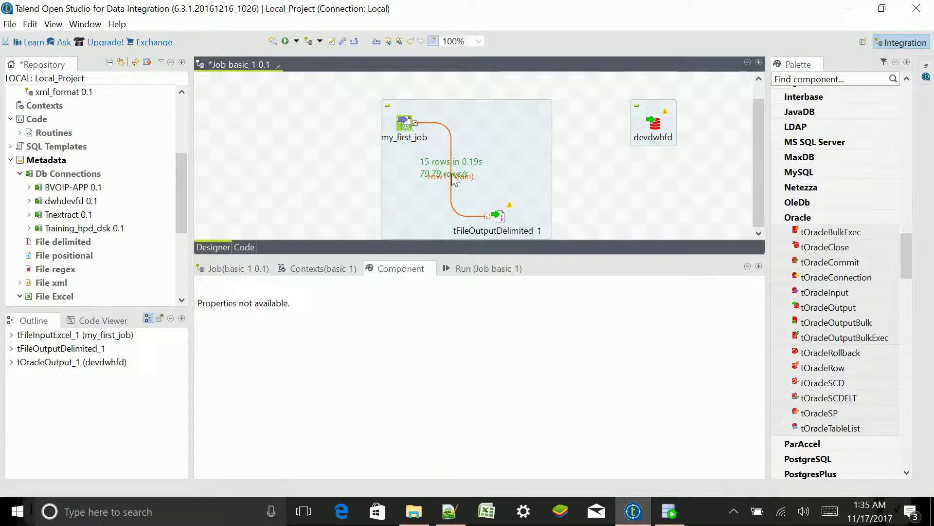
left_click(408, 197)
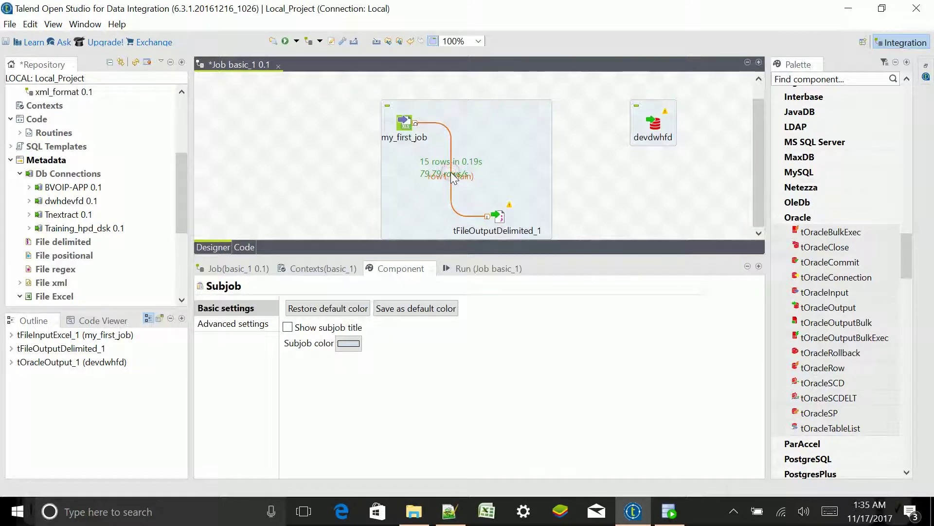
left_click_drag(497, 222, 559, 216)
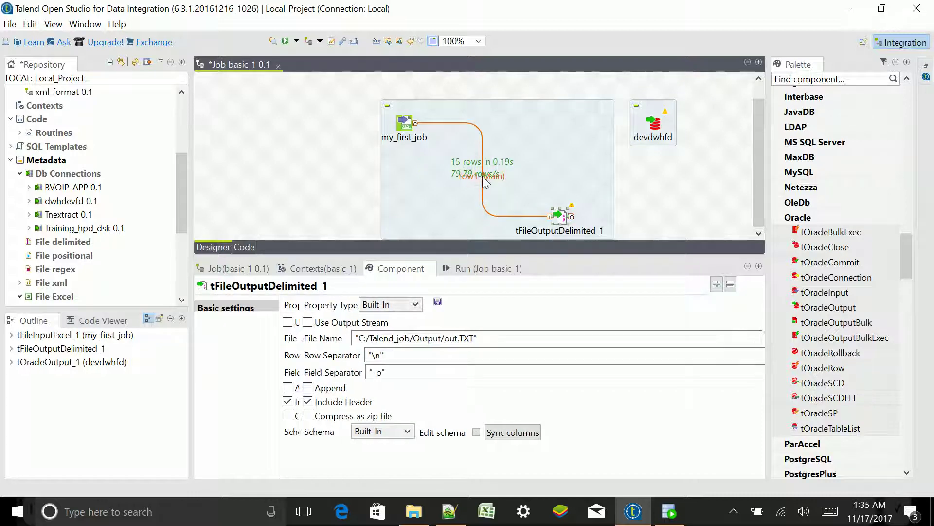
left_click(340, 88)
left_click(402, 126)
left_click_drag(402, 125, 308, 188)
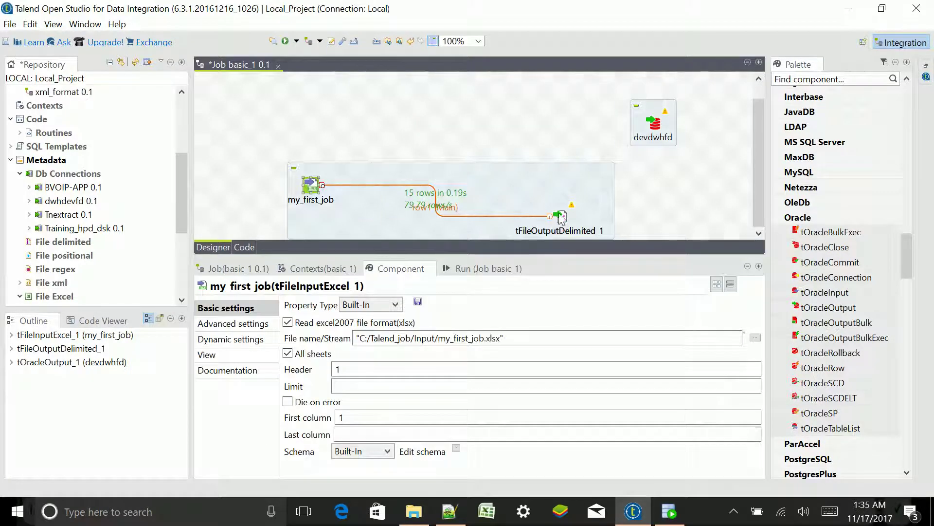
left_click_drag(560, 216, 563, 206)
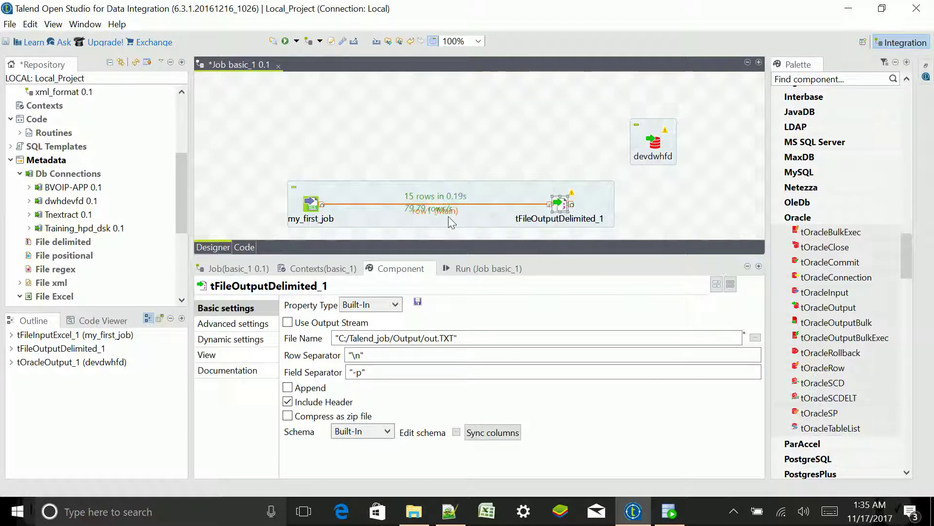
Clear the previous execution log and delete the row1 link between my_first_job and tFileOutputDelimited_1.
left_click(475, 267)
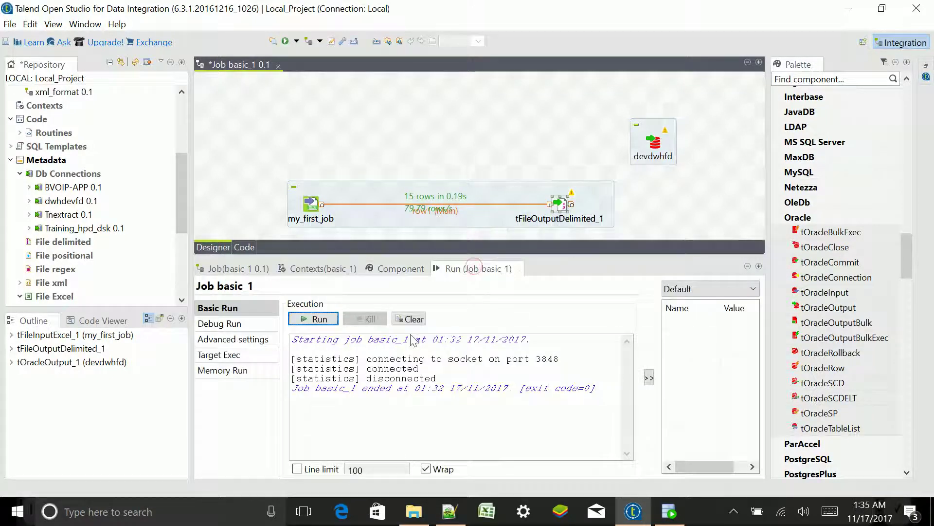
left_click(409, 320)
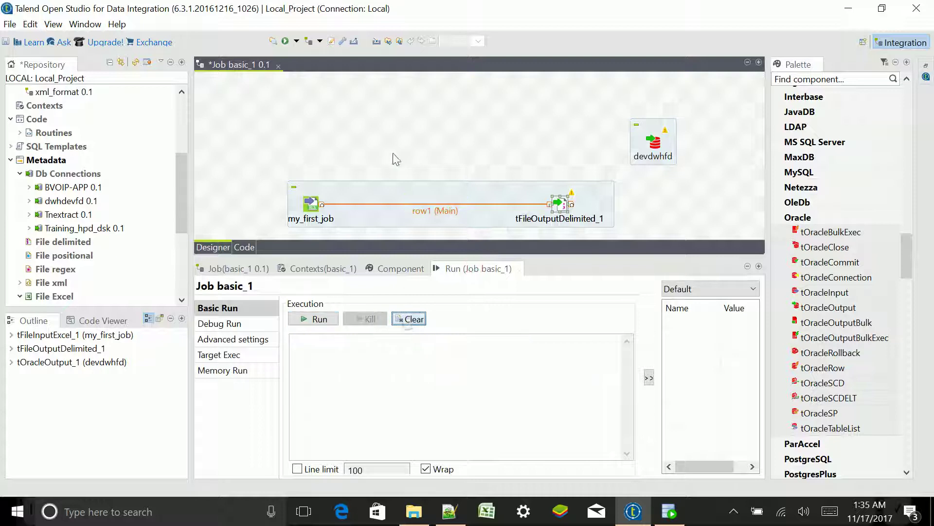
right_click(432, 211)
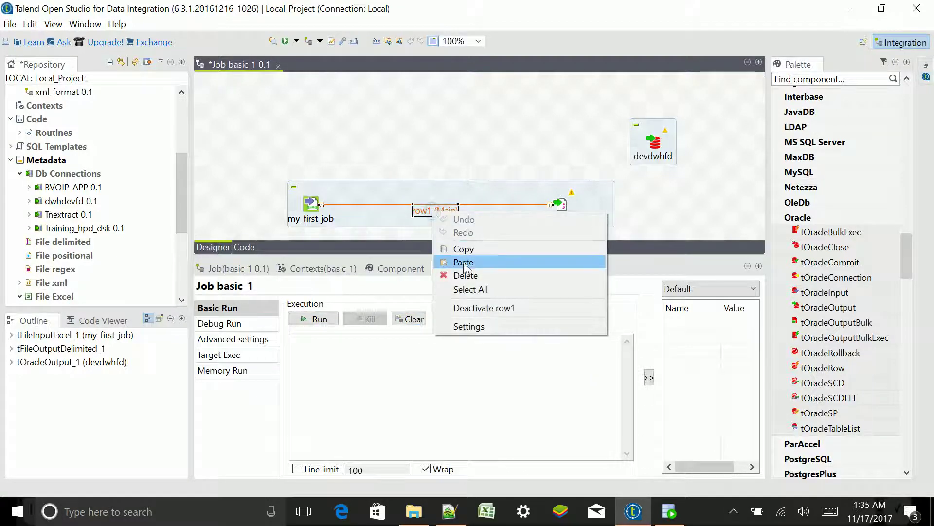
key("Escape")
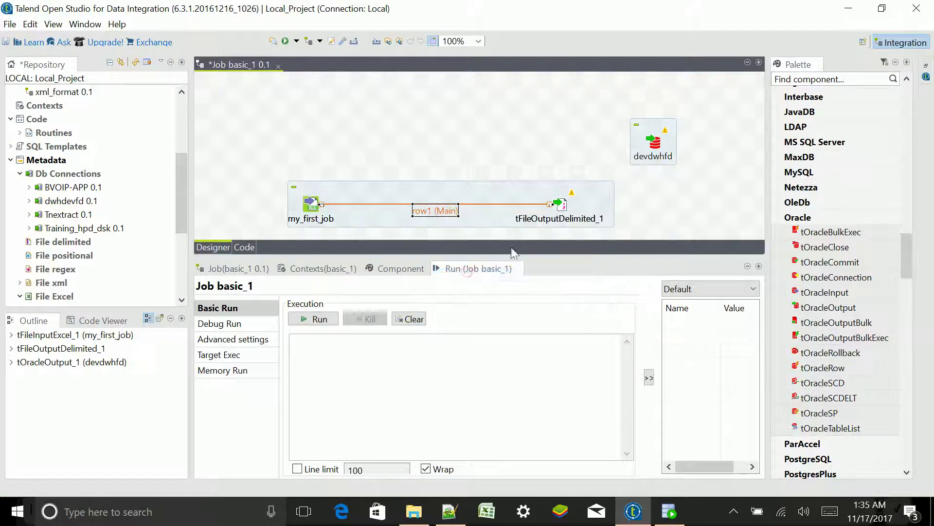
key("Delete")
Deactivate tFileOutputDelimited_1 and connect my_first_job to the devdwhfd Oracle output with a Main row.
right_click(561, 206)
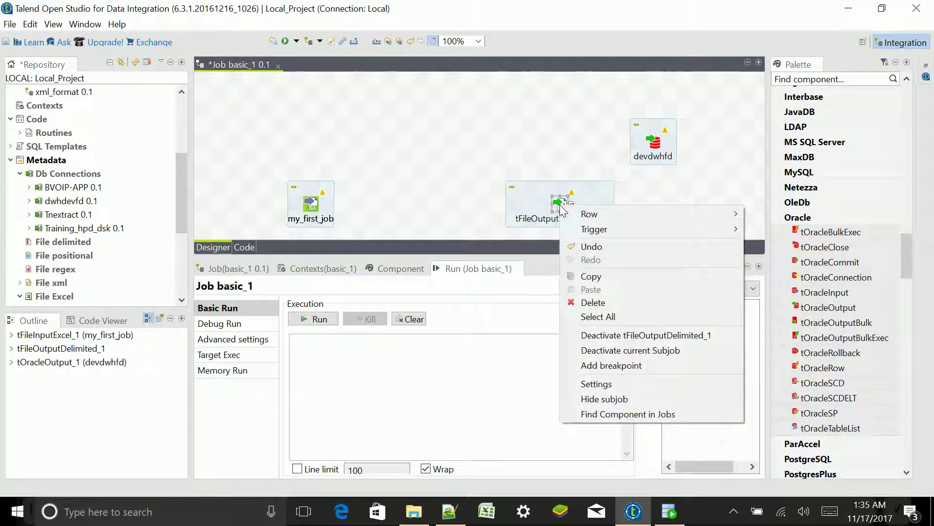
left_click(608, 335)
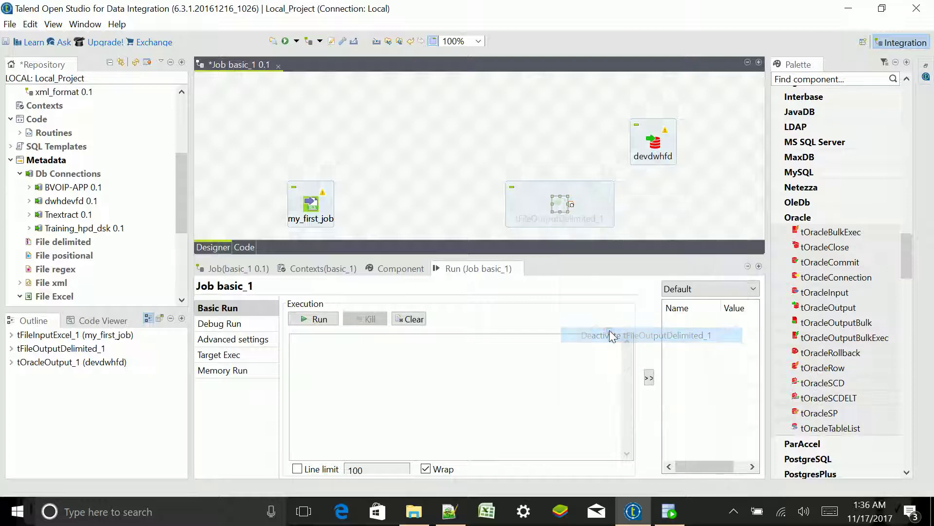
left_click(315, 211)
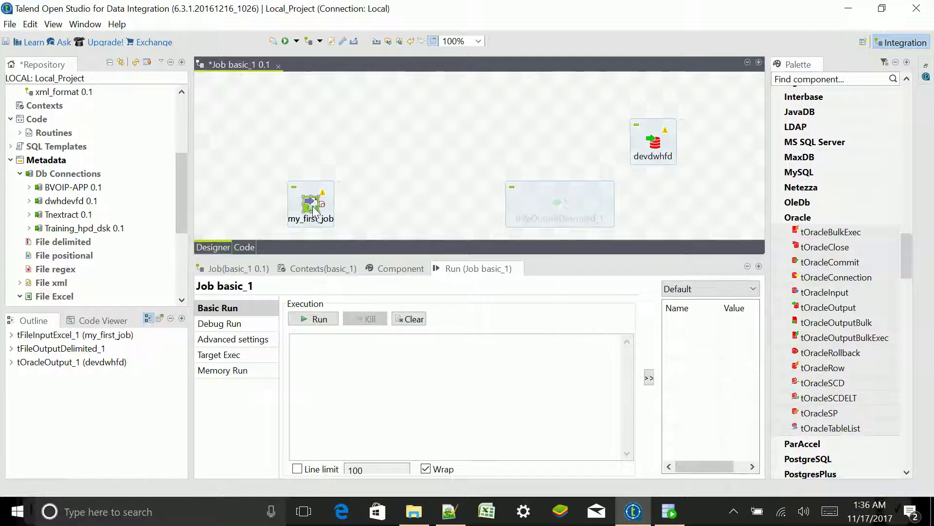
right_click(314, 211)
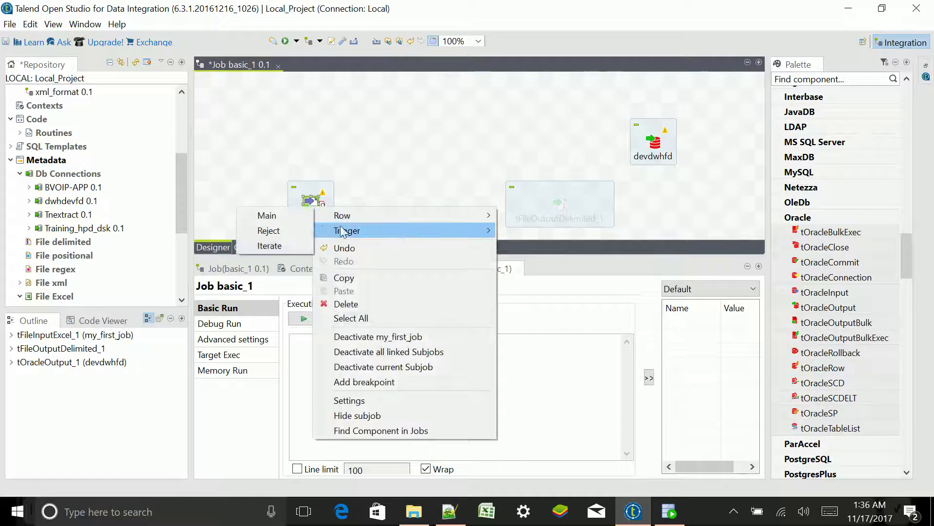
mouse_move(310, 225)
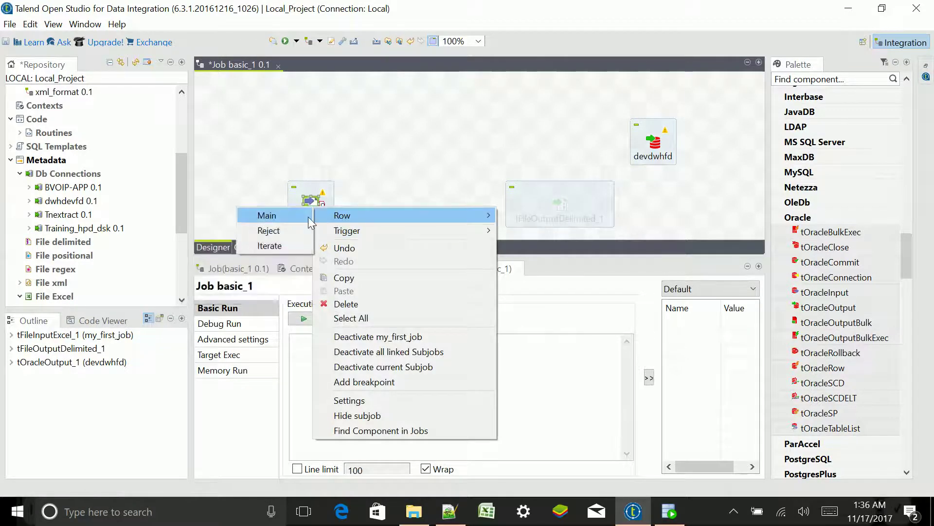
left_click(308, 217)
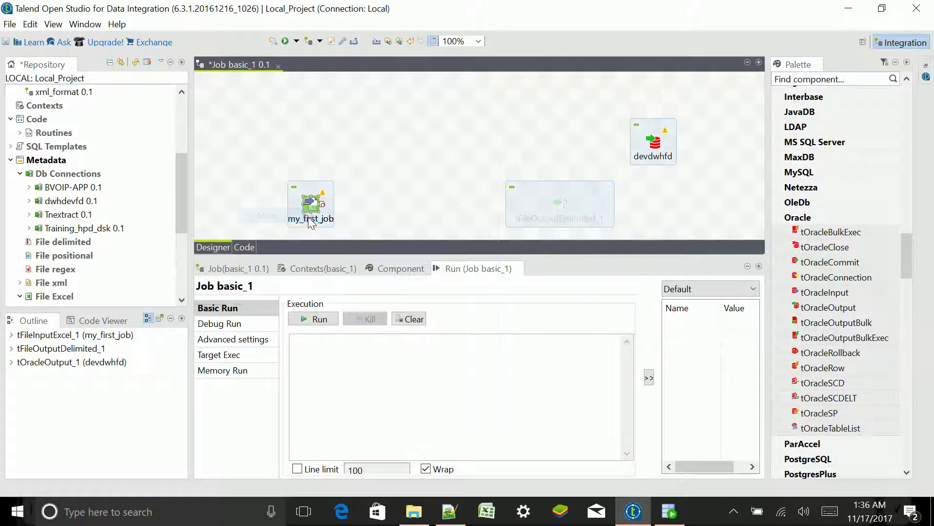
left_click(655, 149)
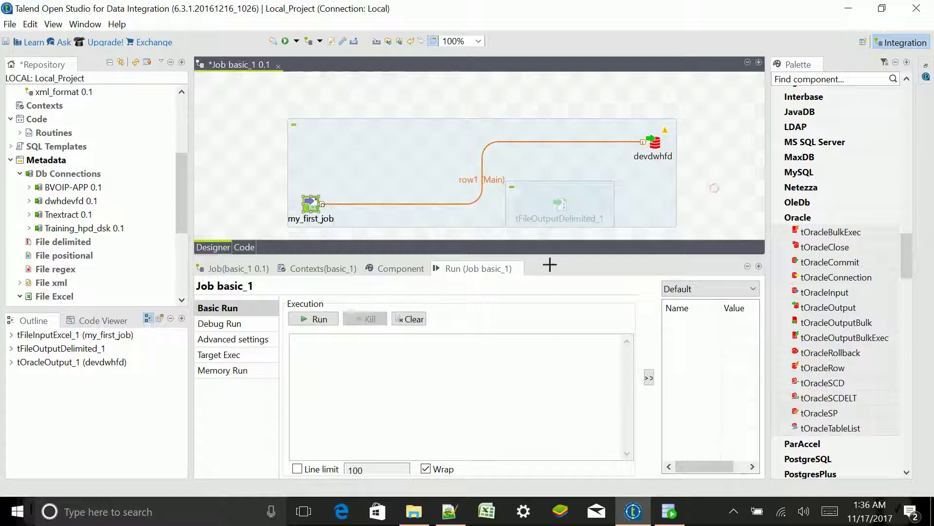
Switch to Oracle SQL Developer and refresh the MYFIRST_JOB query result before running the job.
left_click(669, 512)
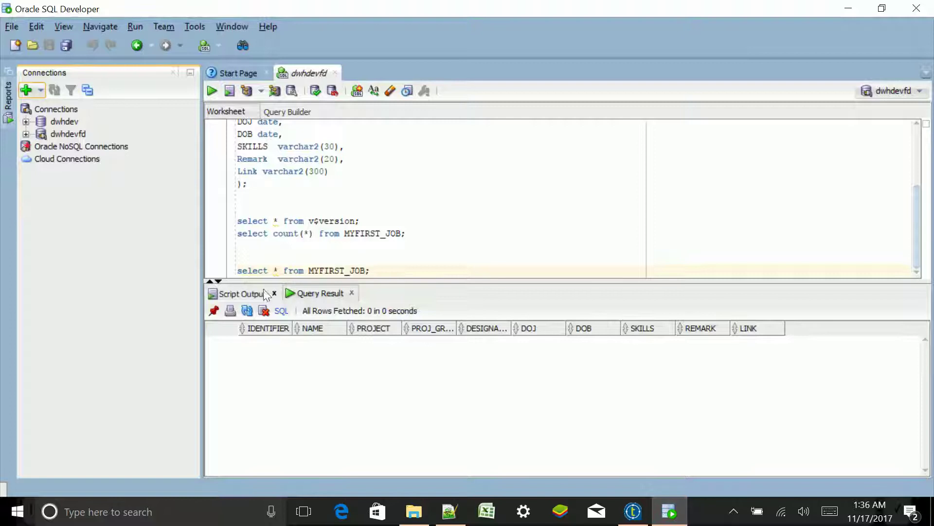
left_click(248, 310)
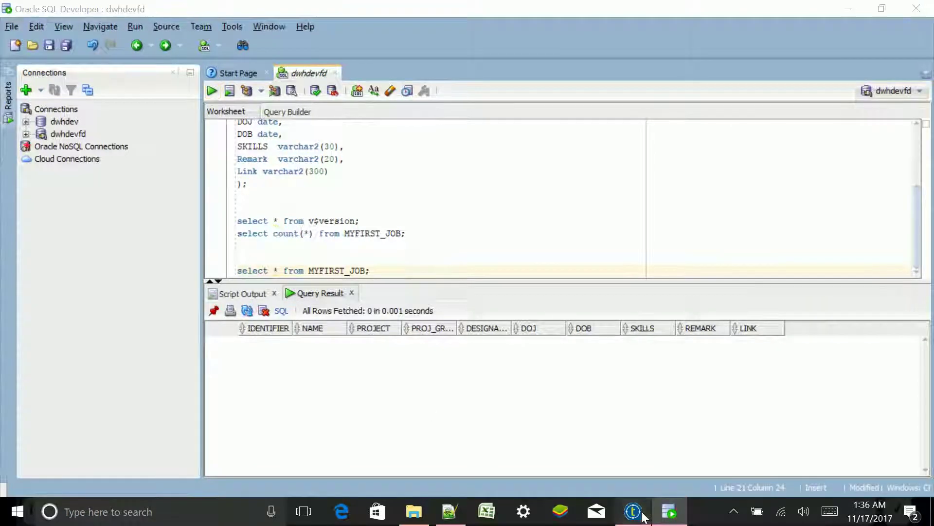
Switch to Talend Open Studio, run the basic_1 job, and check on it until the run ends.
left_click(633, 511)
left_click(328, 319)
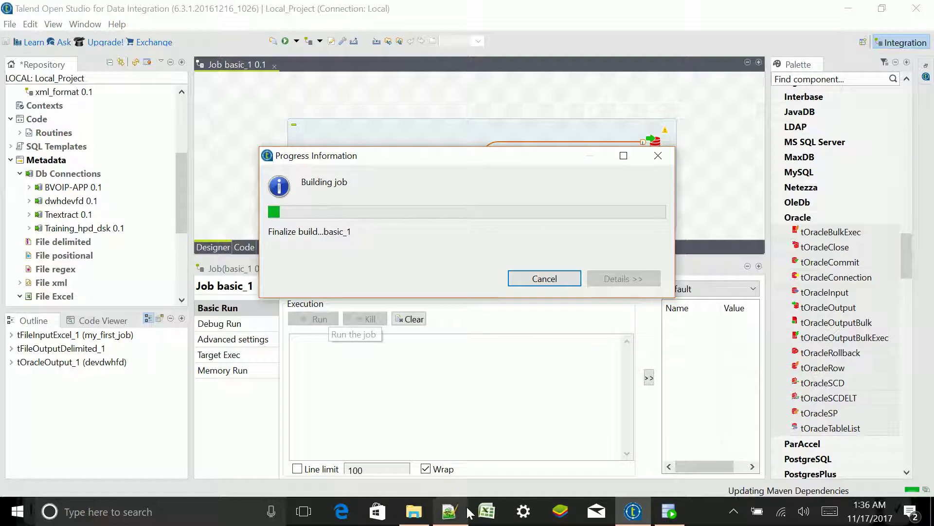
left_click(414, 511)
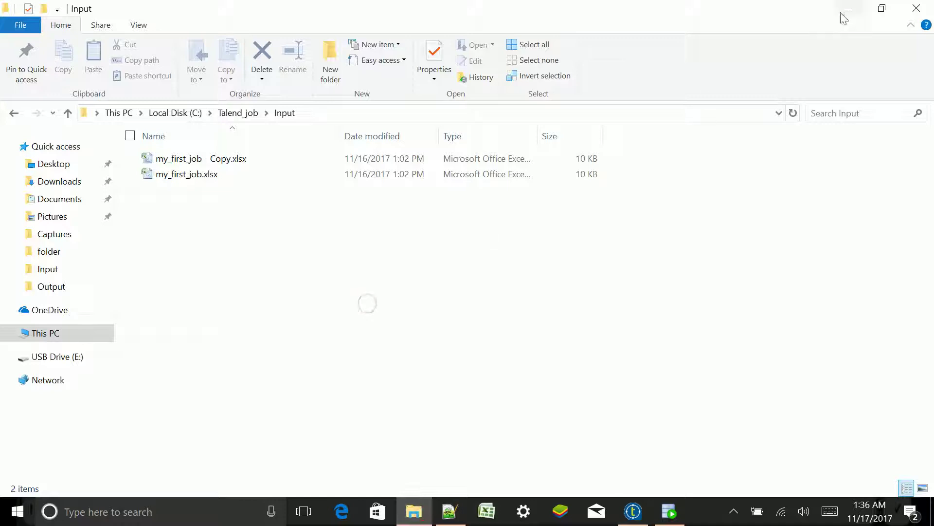
left_click(847, 8)
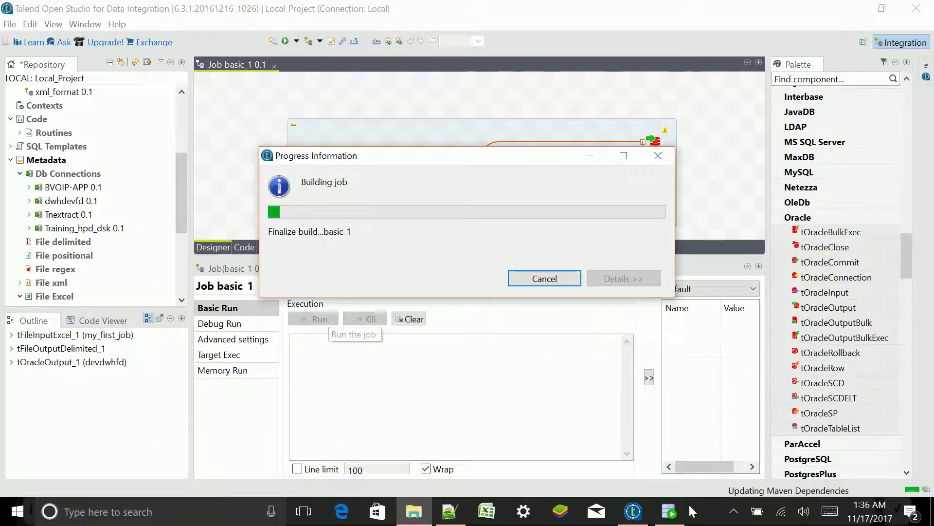
left_click(670, 511)
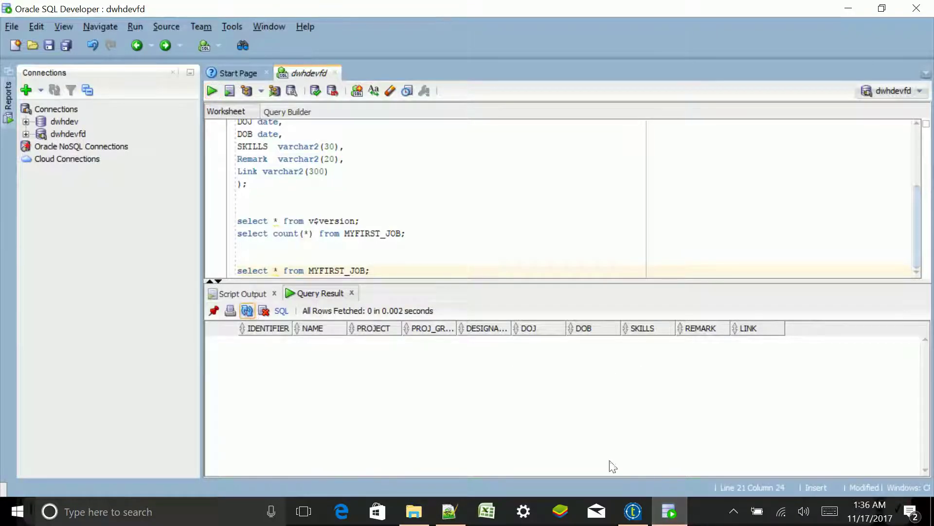
left_click(634, 512)
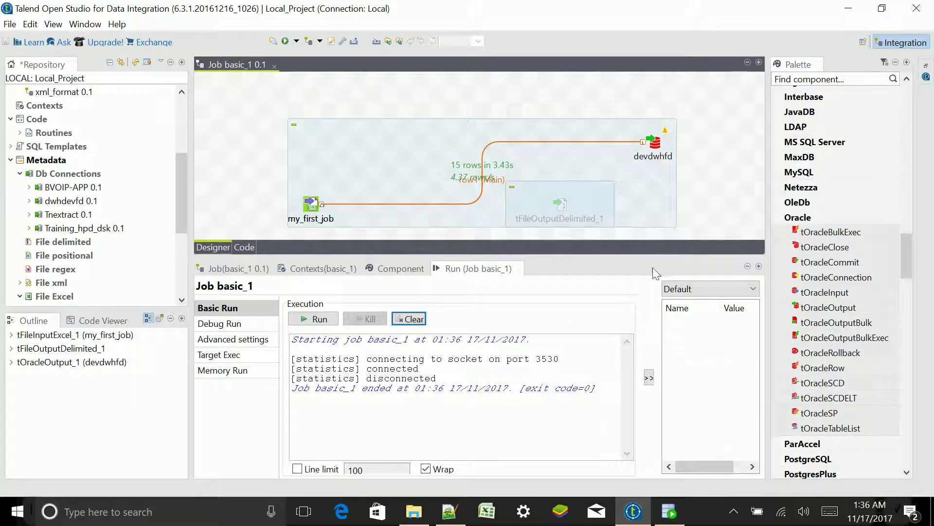
Switch to Oracle SQL Developer, refresh the MYFIRST_JOB query result to check the loaded rows, and enlarge the worksheet area.
left_click(670, 511)
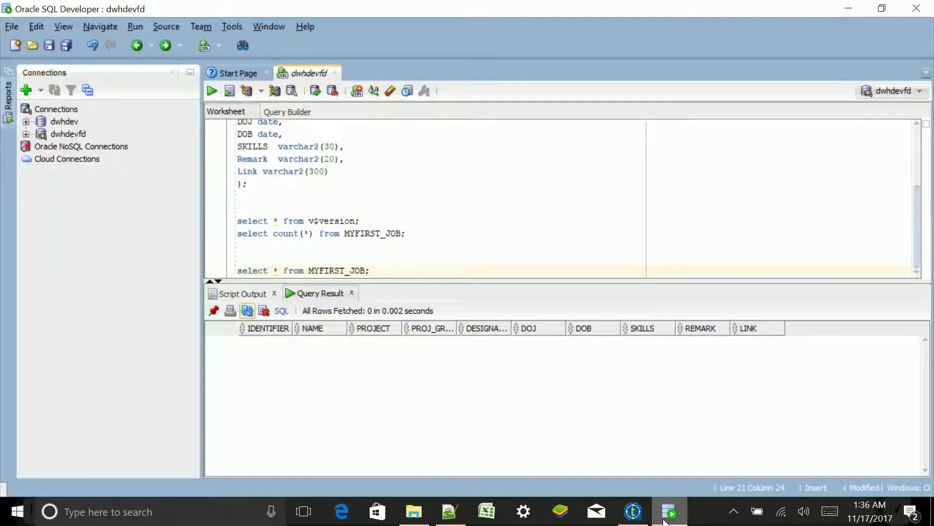
left_click(246, 310)
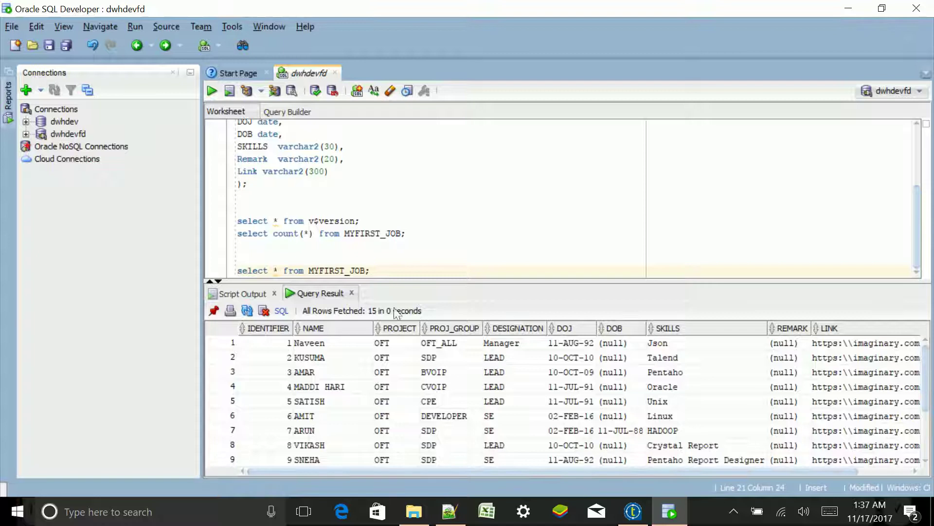
left_click_drag(395, 282, 413, 319)
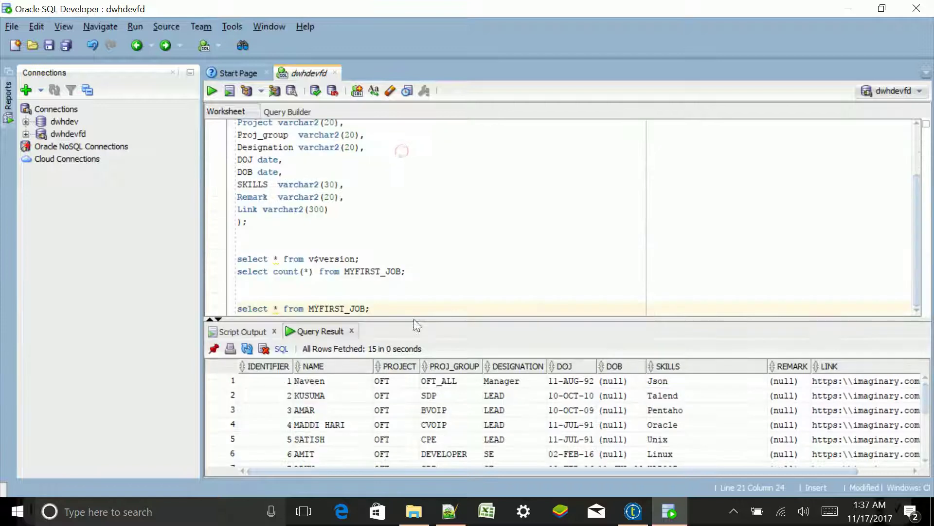
Return to Talend Open Studio and clear the execution log of the basic_1 run.
left_click(856, 14)
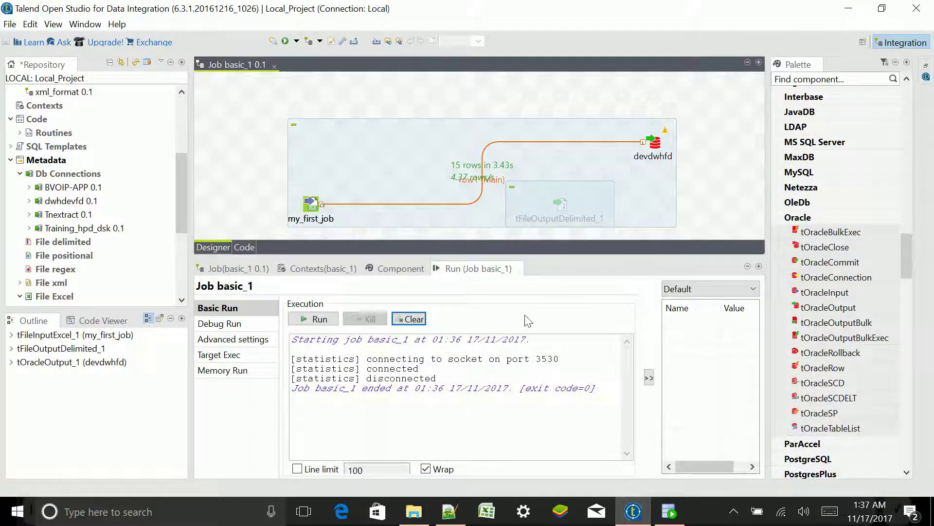
left_click(417, 319)
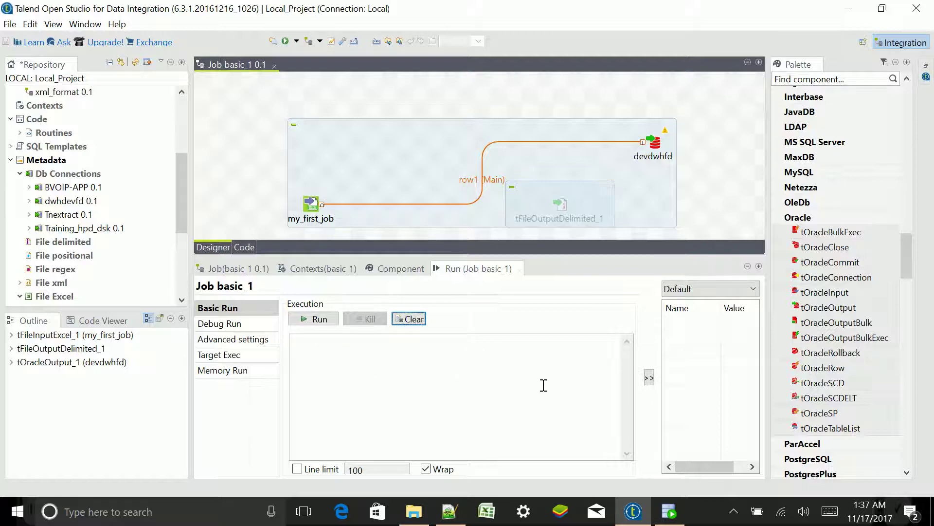
mouse_move(670, 511)
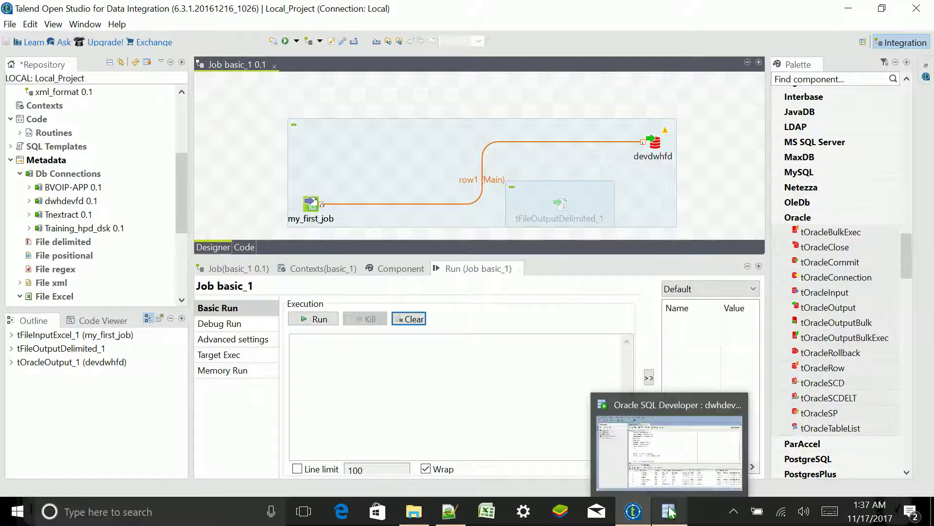
left_click(538, 394)
left_click(211, 198)
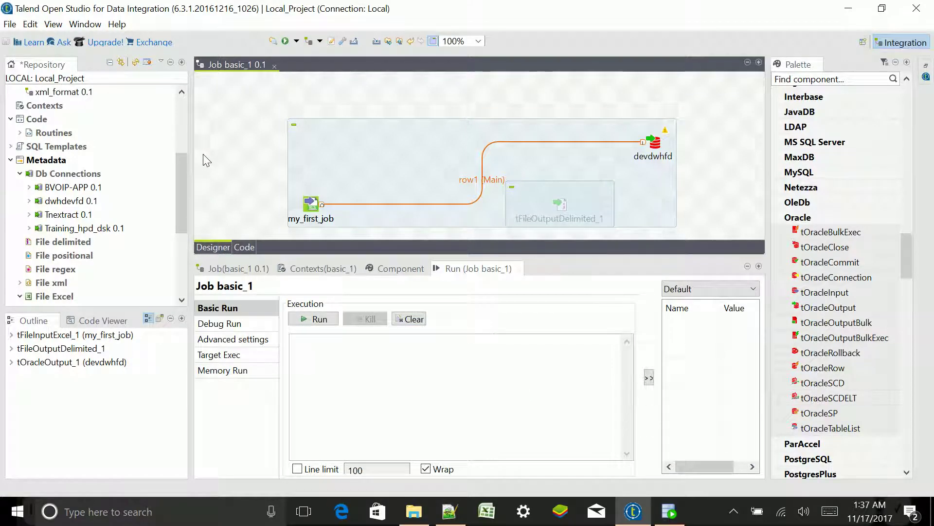
Locate basic_1 under Job Designs in the repository and close its open job editor.
left_click_drag(184, 162, 185, 99)
right_click(47, 123)
left_click(281, 93)
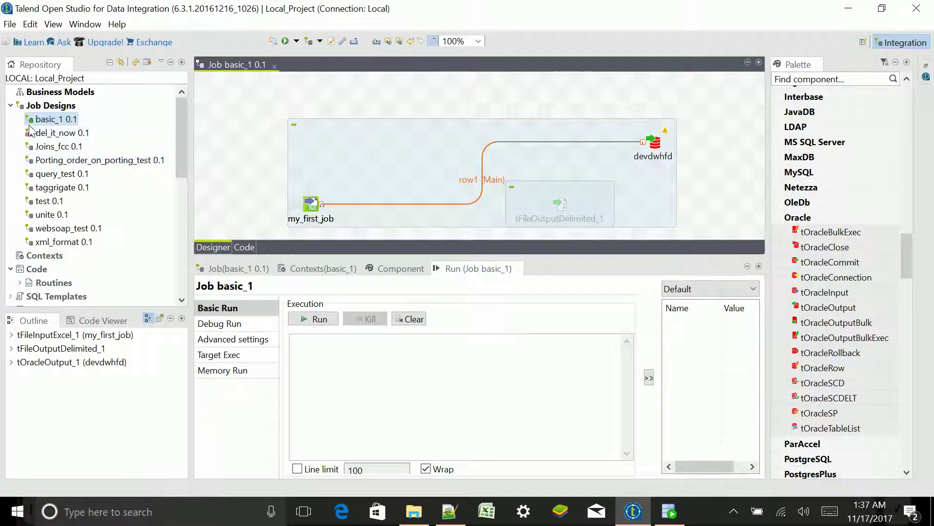
left_click(275, 64)
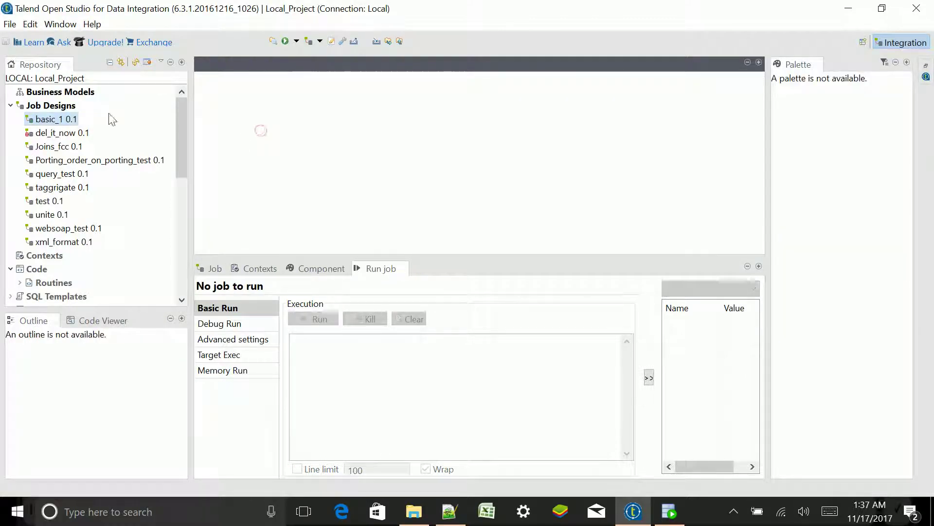
Start Build Job for basic_1 and browse the archive file location to C:\Talend_job\Input.
left_click(43, 123)
right_click(42, 122)
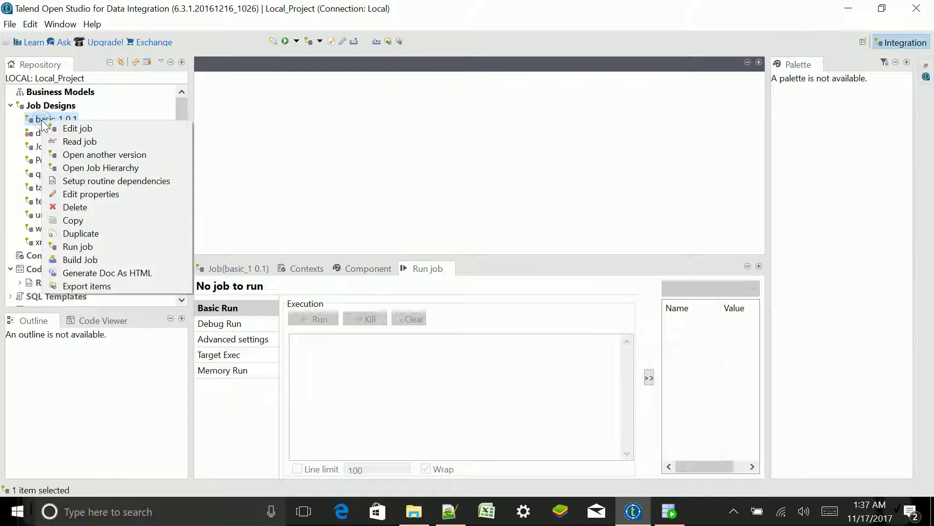
left_click(118, 257)
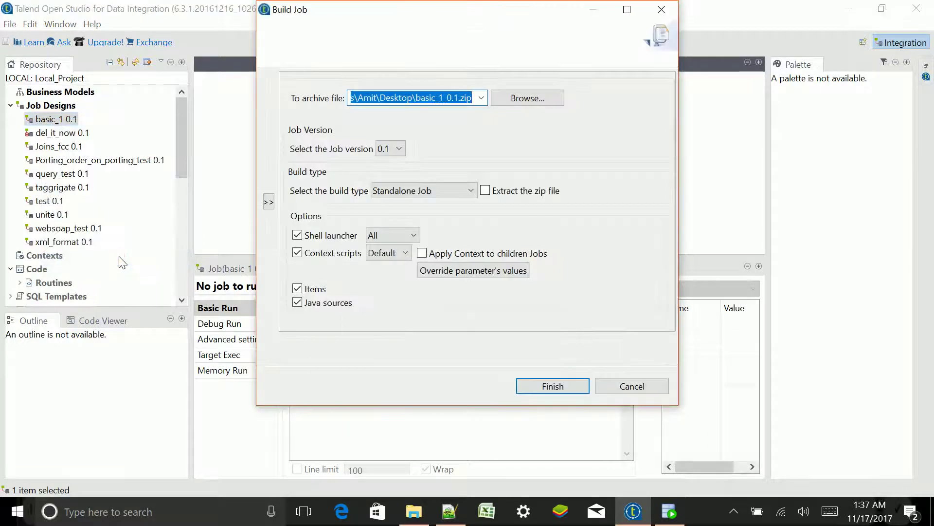
left_click(518, 98)
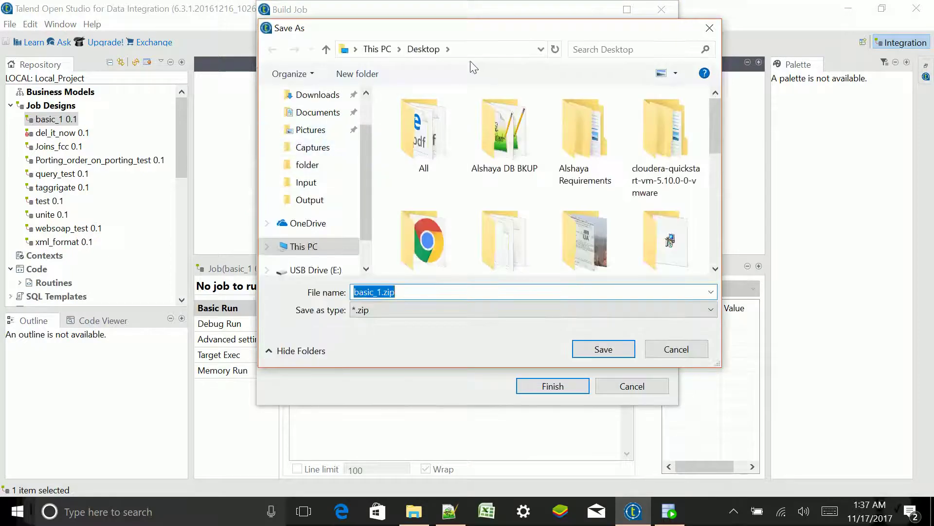
left_click(469, 53)
type("C:\\Talend_job\\Input")
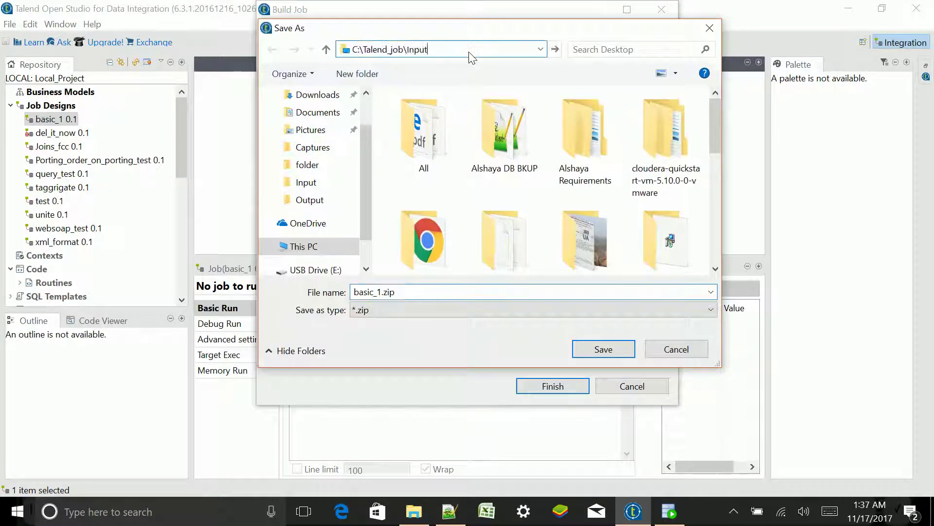
key("Return")
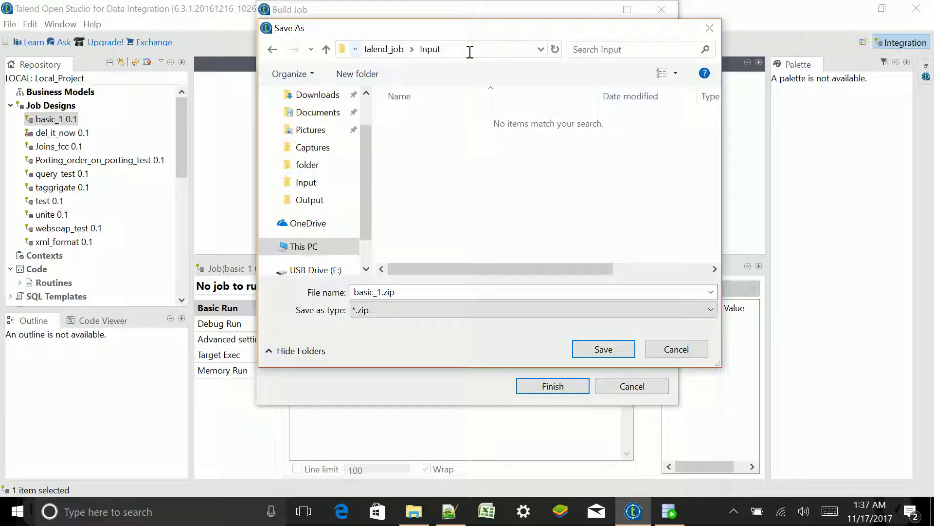
Go up to the Talend_job folder and create a new folder named job in it.
left_click(391, 50)
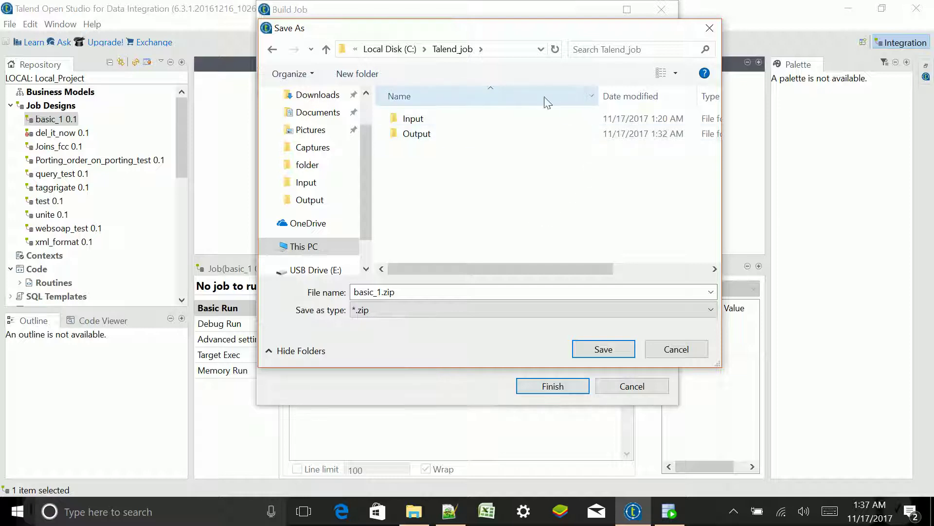
left_click(375, 79)
type("job")
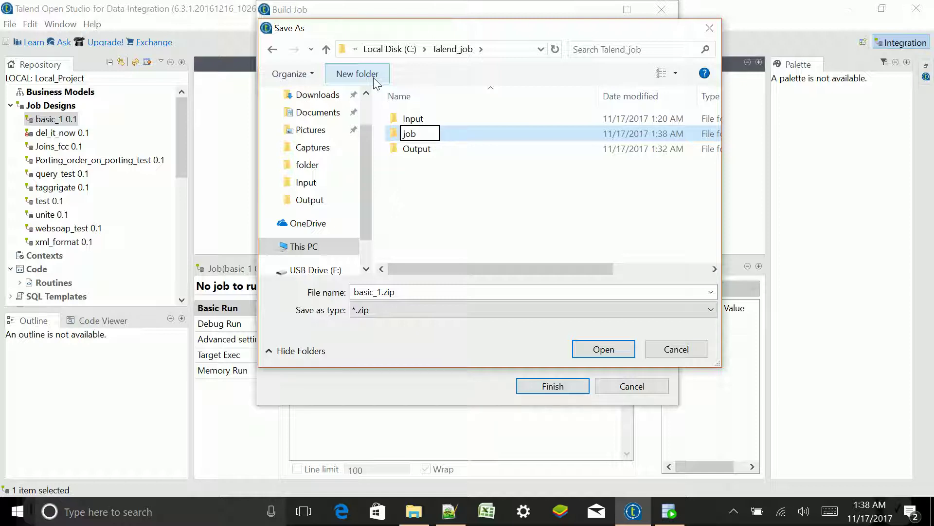
left_click(433, 209)
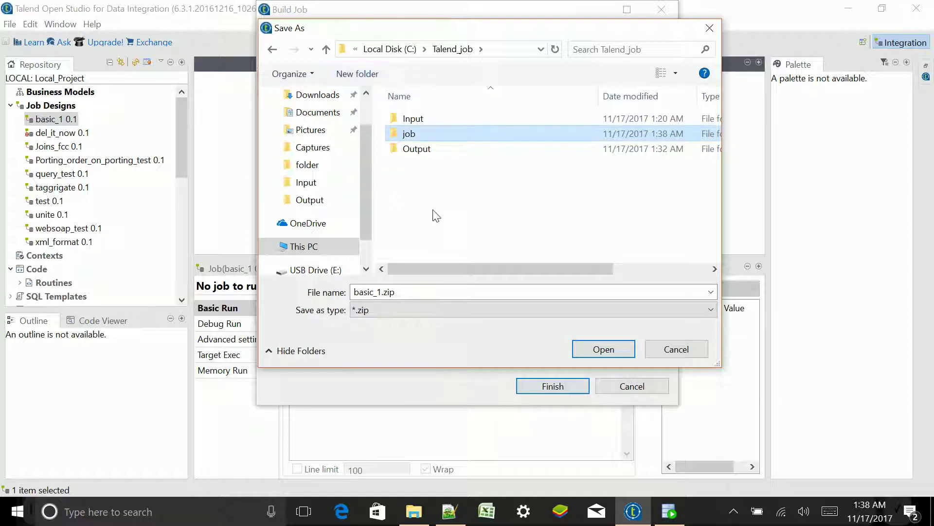
Save the archive path in the job folder and build basic_1 version 0.1 as a Standalone Job.
double_click(409, 133)
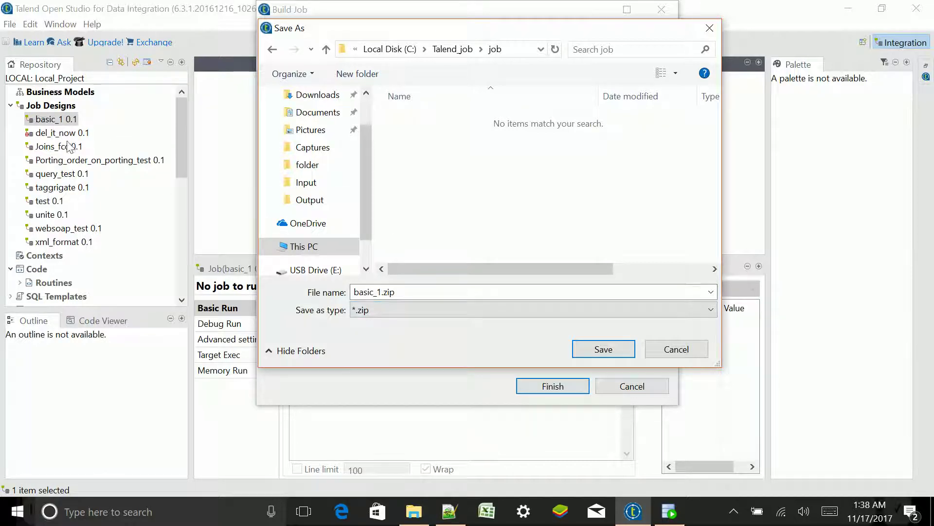
left_click(622, 349)
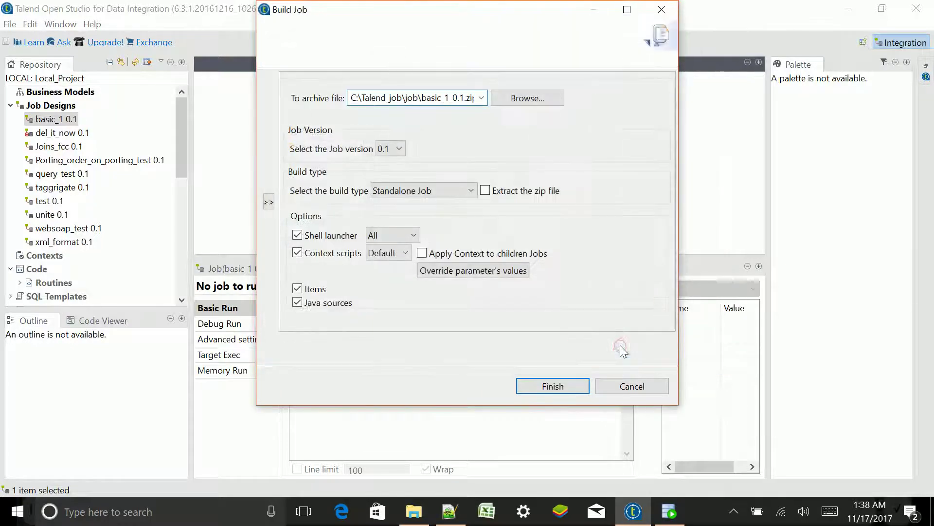
left_click(402, 144)
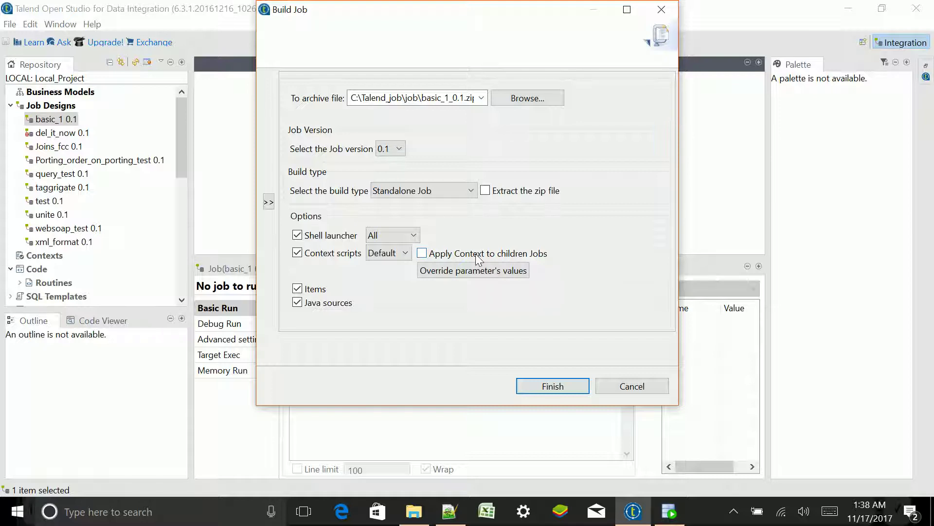
left_click(557, 385)
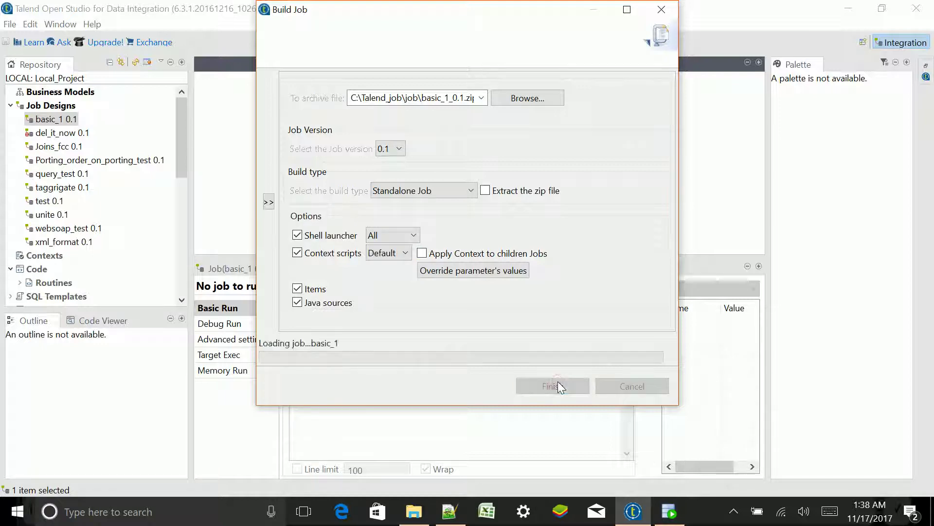
Switch to File Explorer, check C:\Talend_job\job for the archive, and return to Talend Open Studio to monitor the build.
left_click(422, 513)
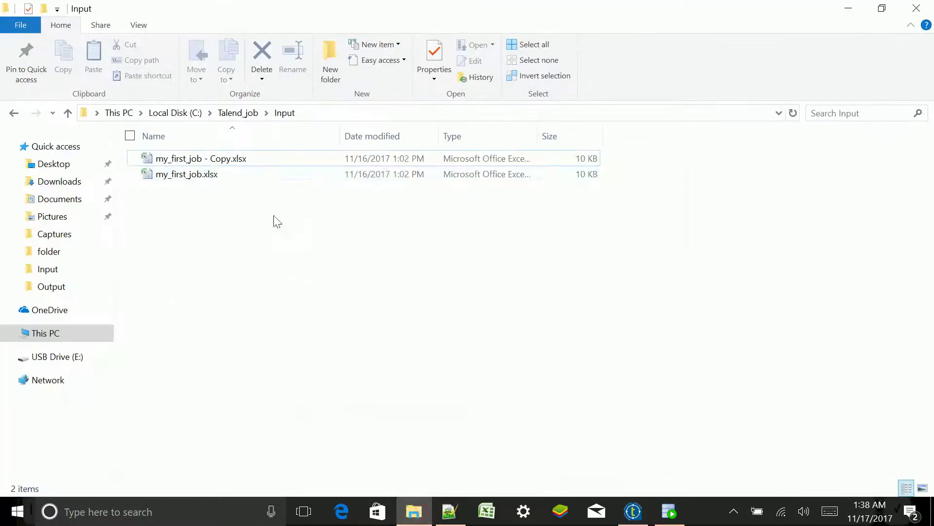
left_click(236, 113)
double_click(165, 175)
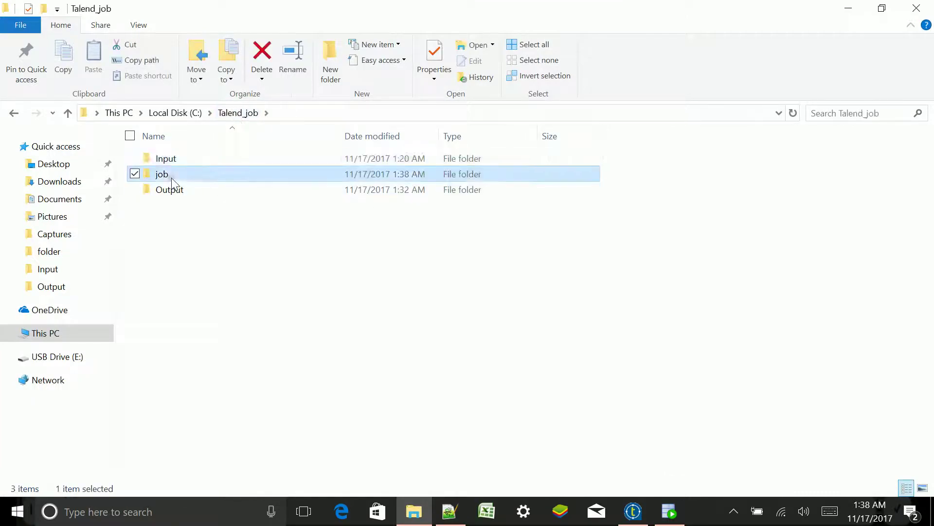
left_click(644, 518)
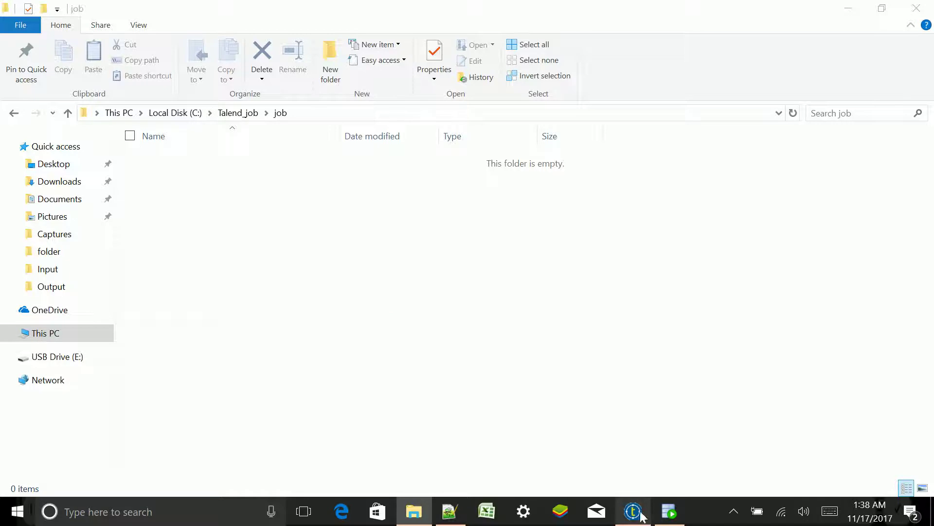
left_click(846, 10)
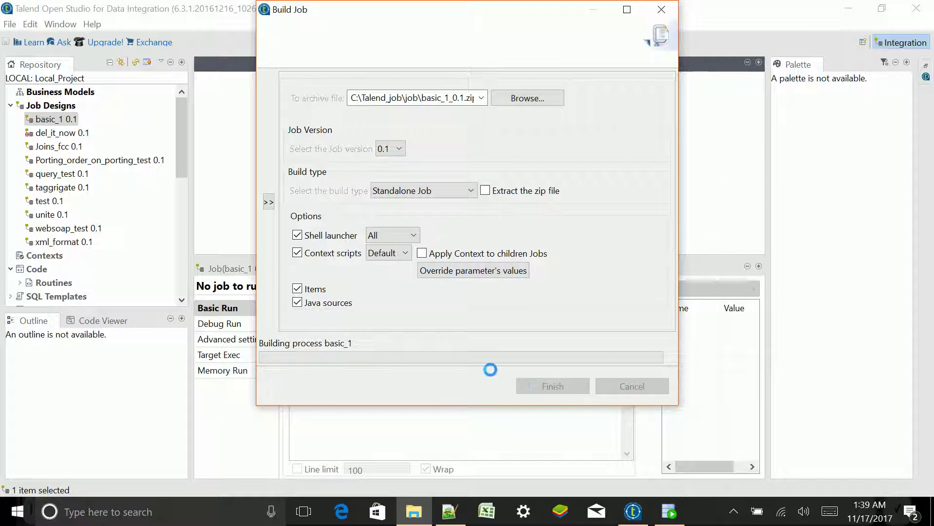
Switch to File Explorer and open the my_first_job folder inside 1my_first_job_0.1.zip on USB Drive (E:).
left_click(413, 511)
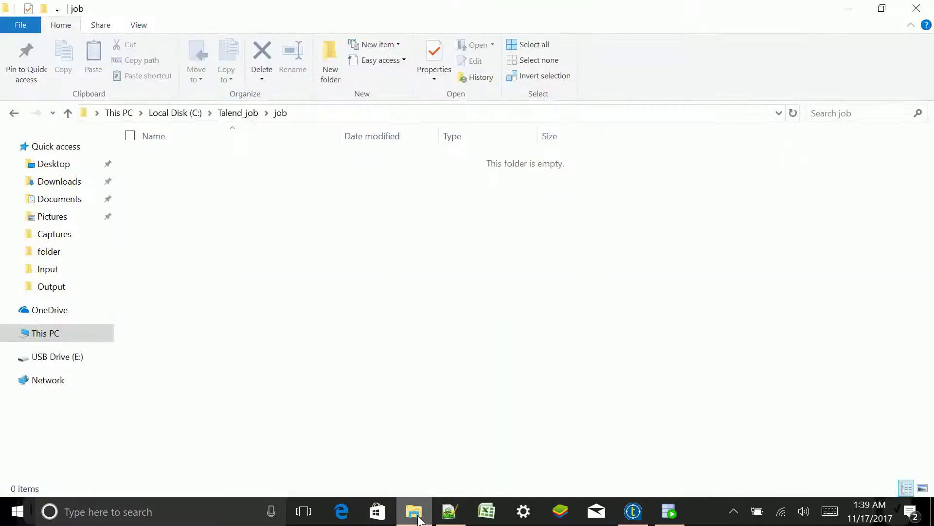
left_click(55, 356)
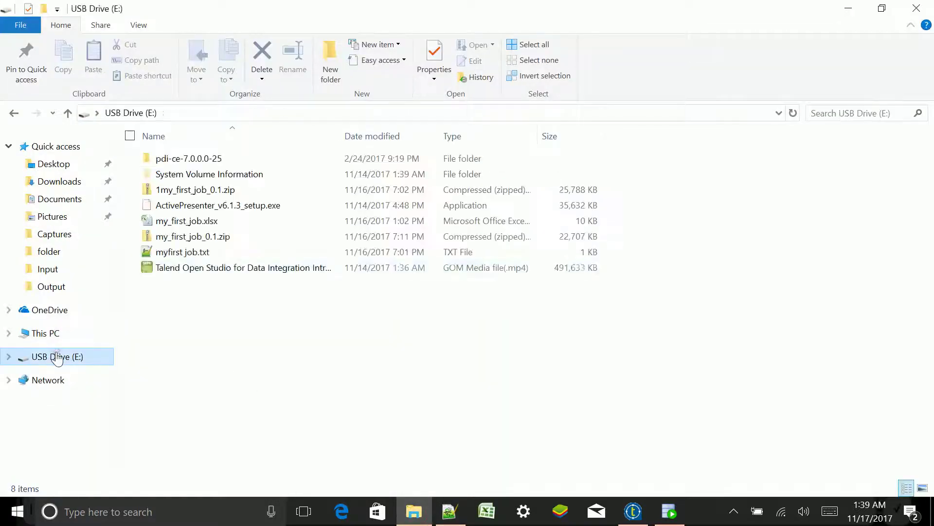
left_click(230, 192)
double_click(230, 191)
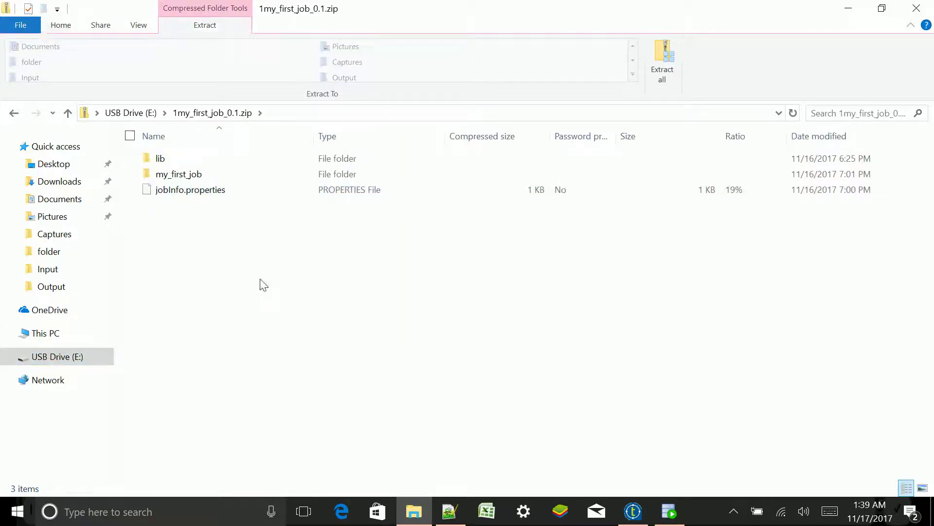
double_click(203, 178)
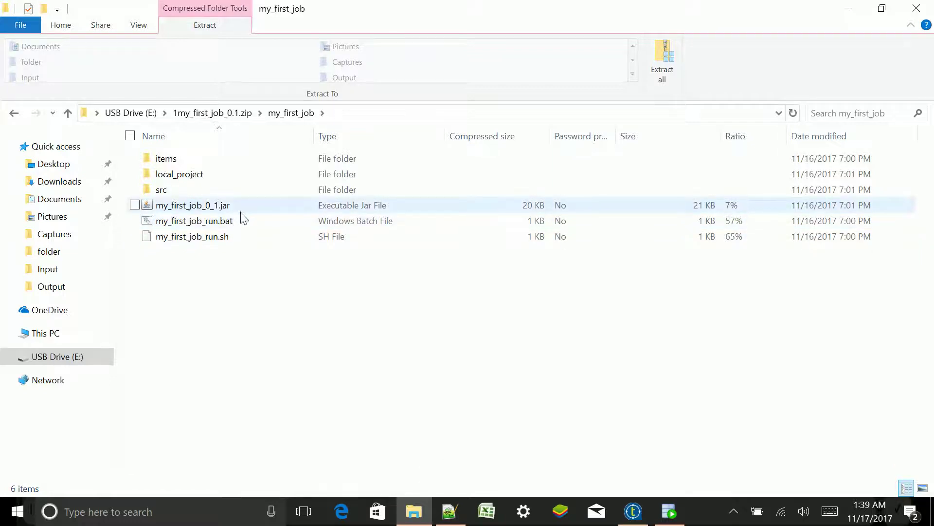
Examine my_first_job_run.sh and the src and local_project folders in the my_first_job archive folder.
double_click(235, 237)
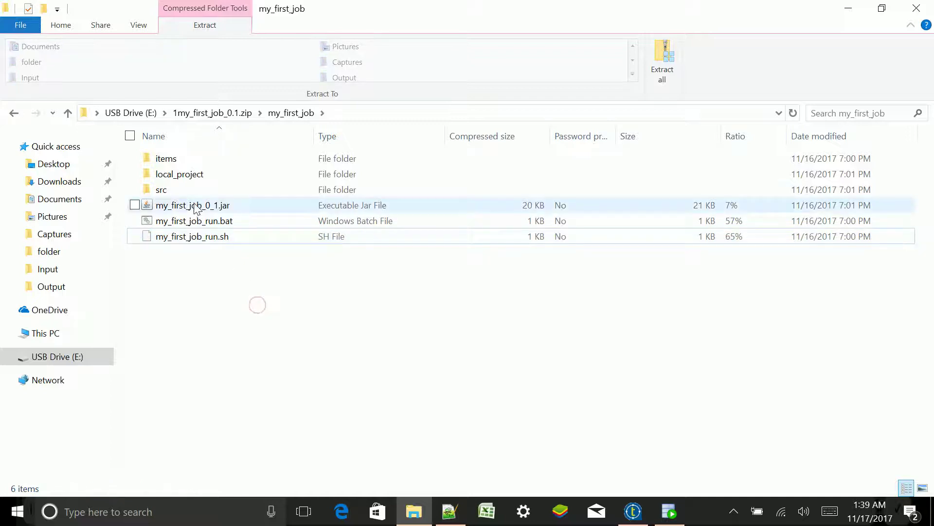
double_click(184, 191)
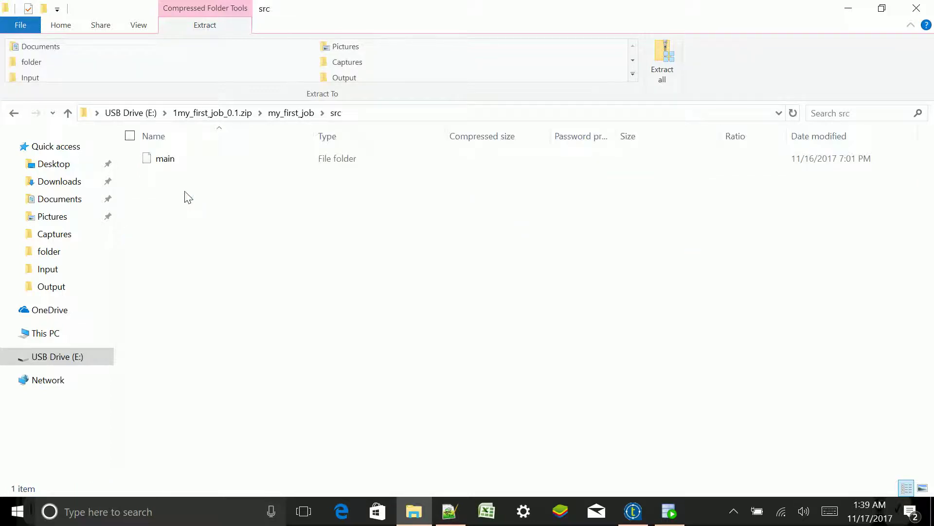
left_click(291, 115)
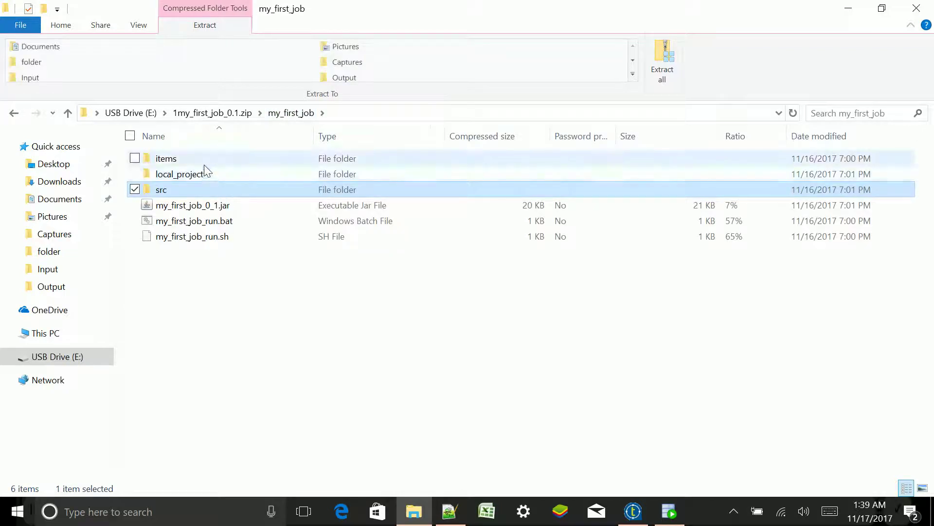
double_click(210, 173)
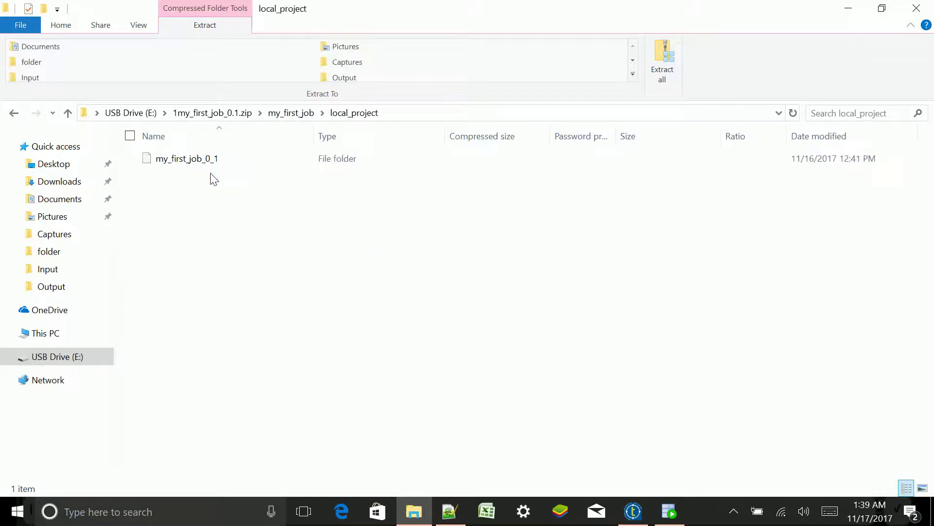
left_click(303, 118)
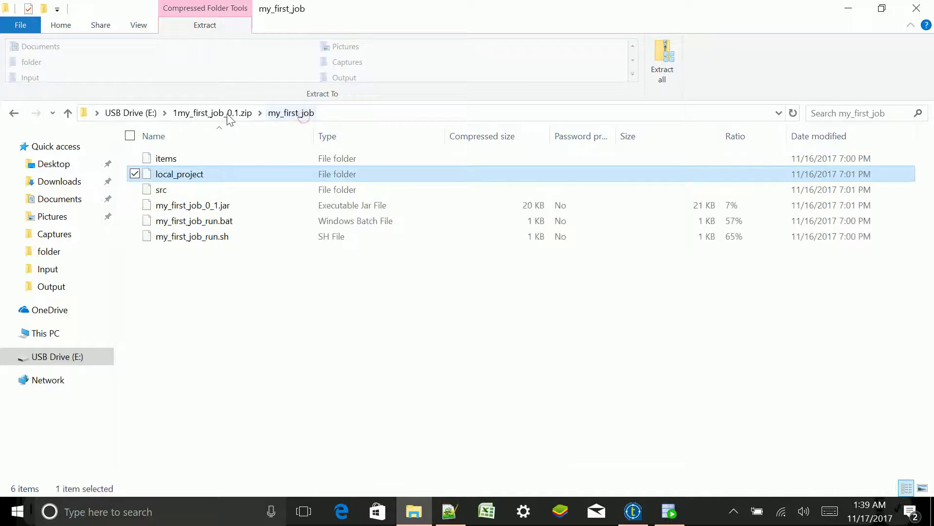
Examine the file actions available for my_first_job_run.bat in the archive.
left_click(223, 221)
right_click(222, 220)
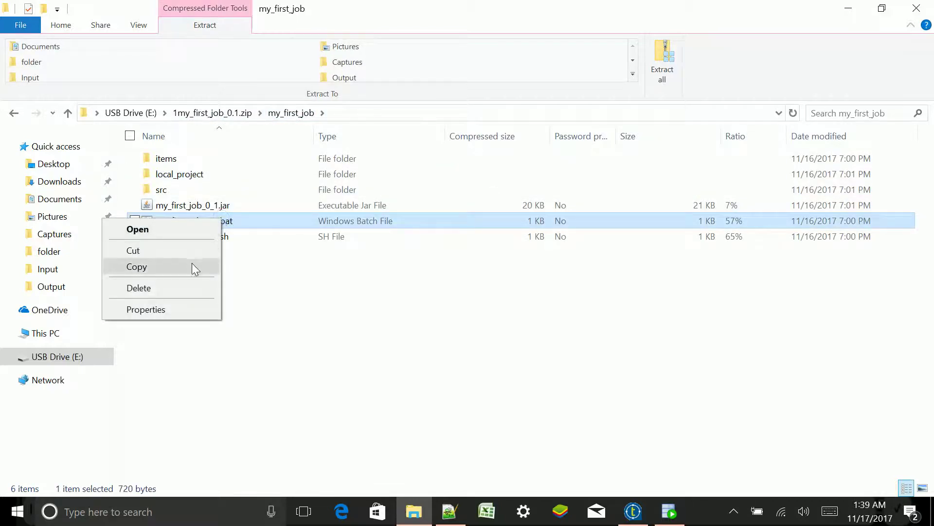
left_click(138, 266)
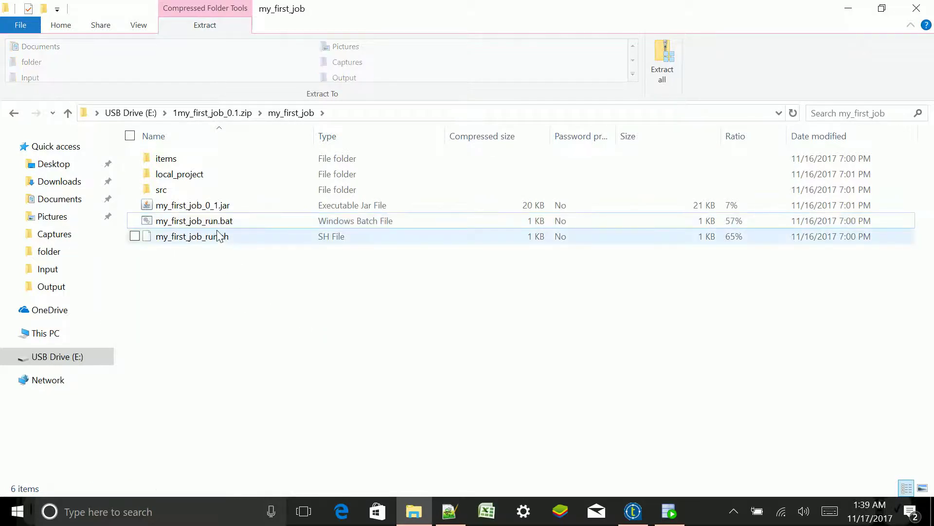
left_click(207, 222)
right_click(205, 221)
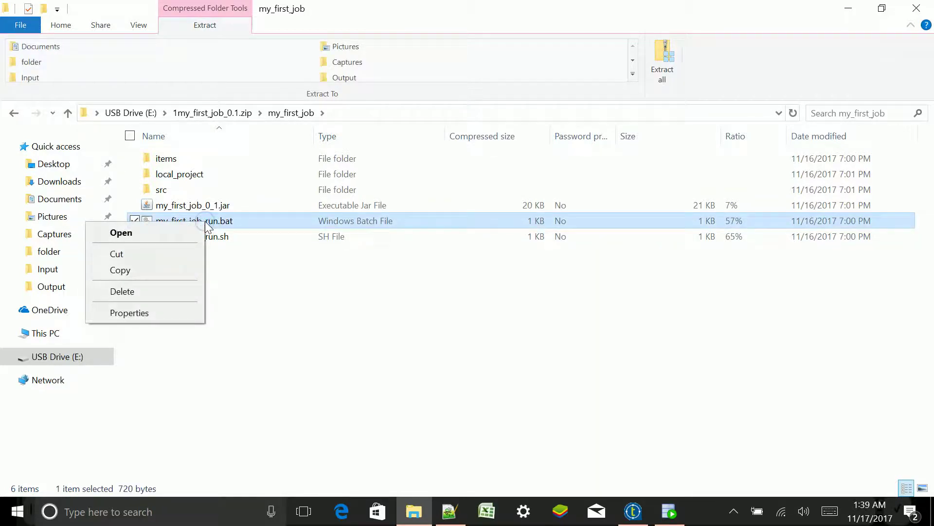
left_click(273, 311)
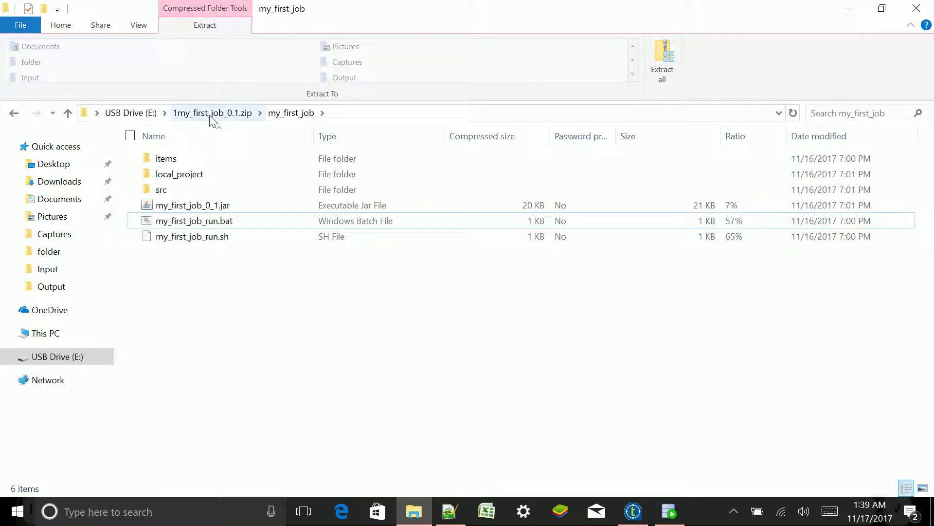
Switch to Talend Open Studio to check whether the basic_1 build has ended, and return to File Explorer.
left_click(853, 12)
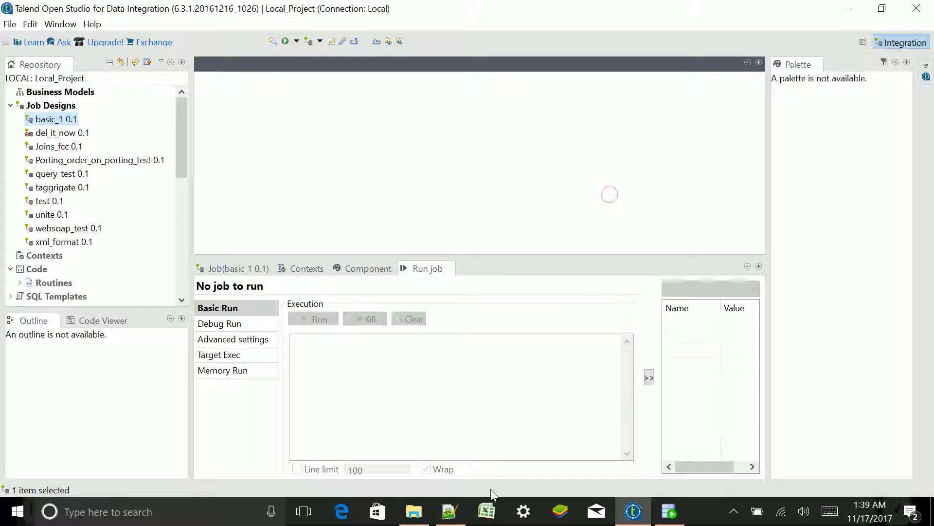
left_click(414, 516)
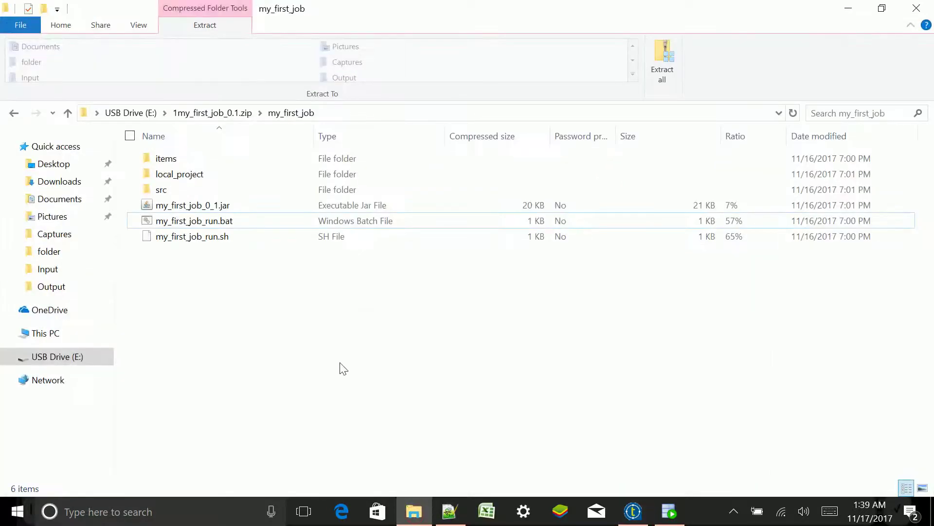
left_click(14, 113)
left_click(13, 113)
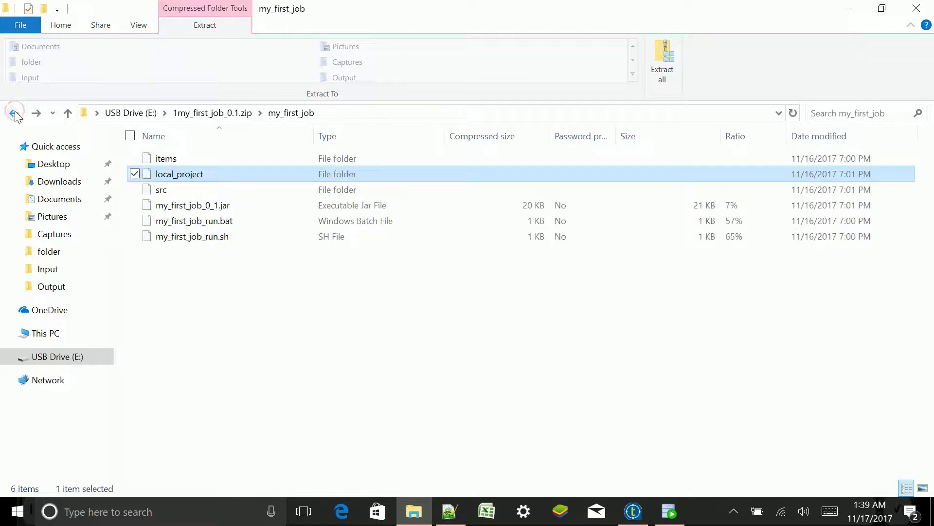
left_click(14, 113)
left_click(13, 113)
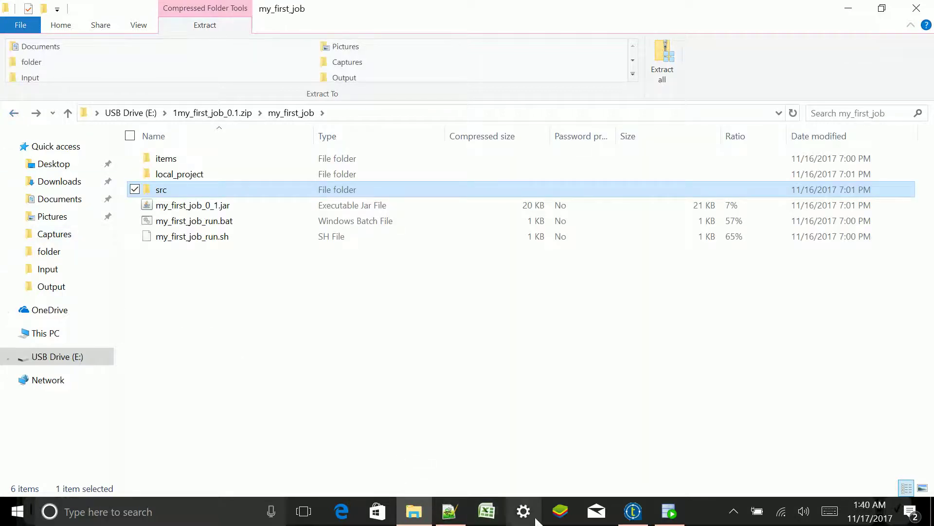
Switch to Talend Open Studio, open job basic_1 and copy the folder path C:/Talend_job/Input/ from the my_first_job component's file name.
left_click(633, 511)
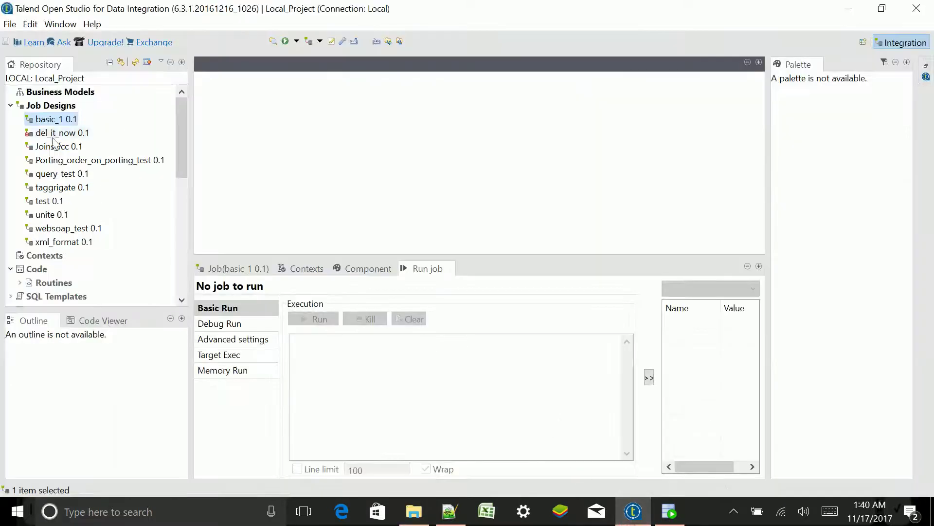
double_click(49, 123)
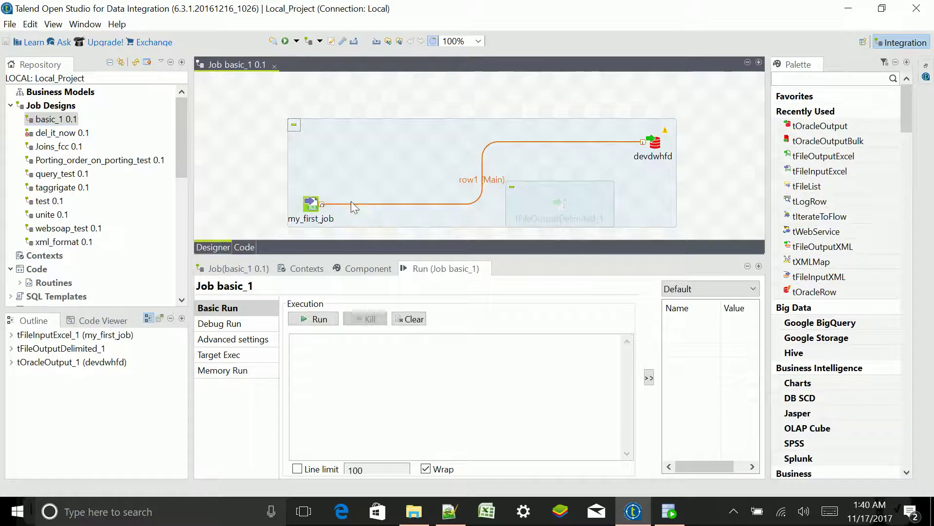
double_click(310, 208)
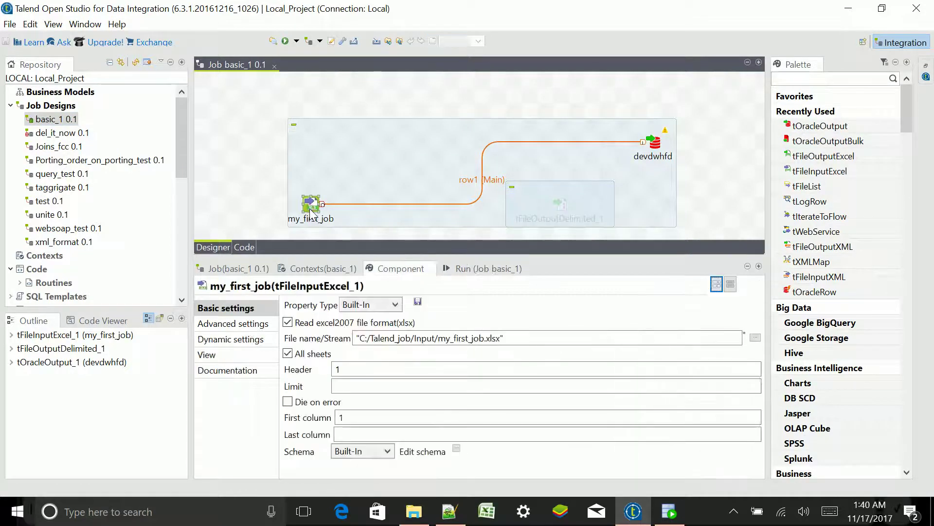
left_click(362, 338)
left_click_drag(360, 338, 438, 338)
key("ctrl+c")
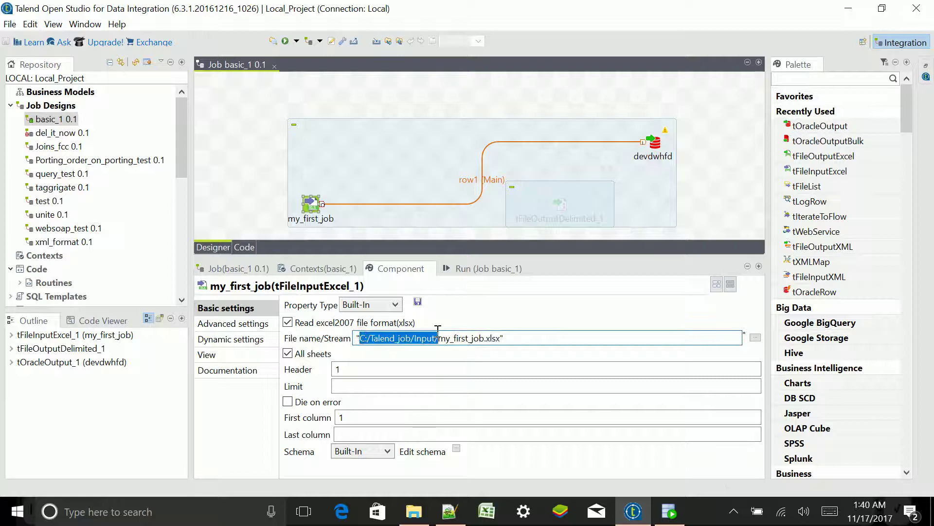
Switch to File Explorer, go to the copied path C:/Talend_job/Input/ and open the neighbouring job folder in Talend_job.
left_click(413, 511)
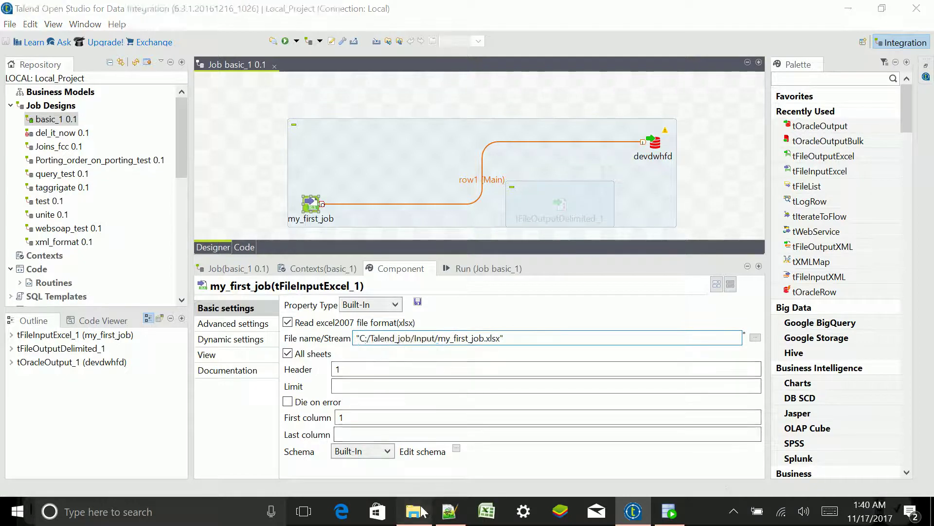
left_click(399, 114)
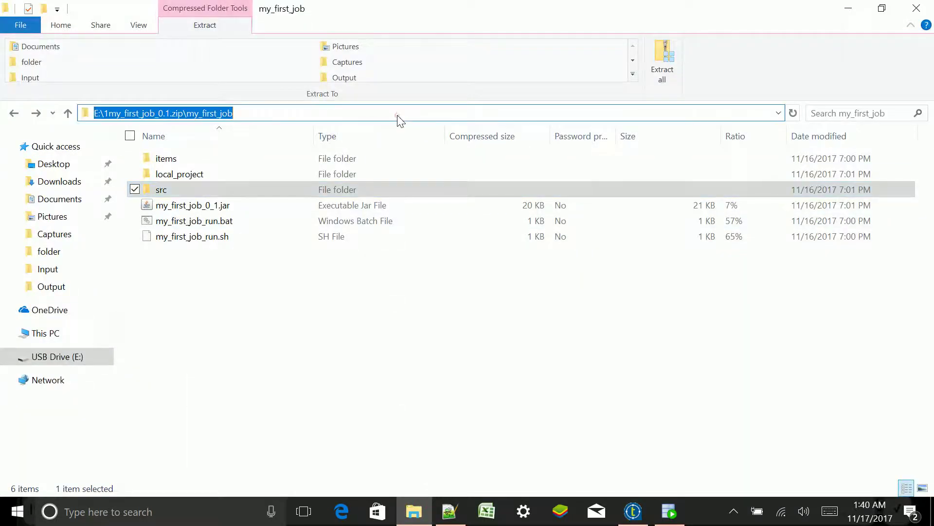
key("ctrl+v")
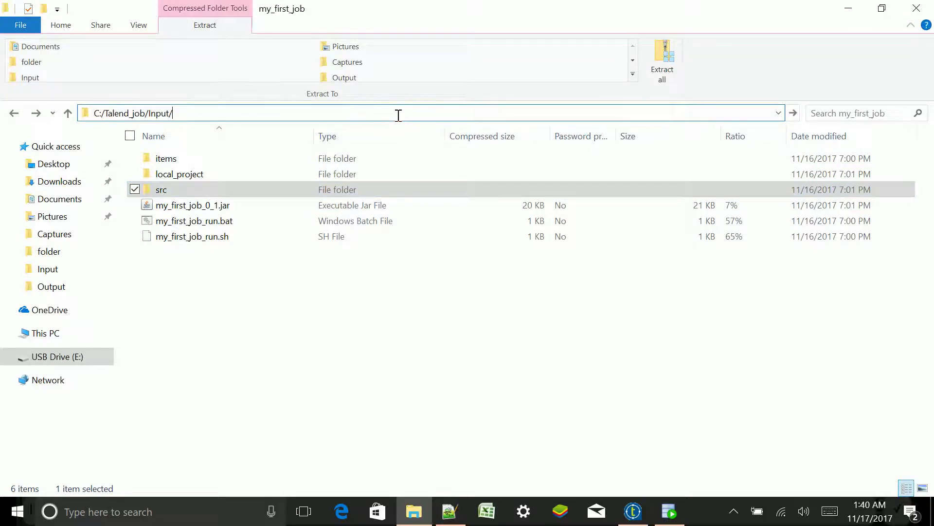
key("Return")
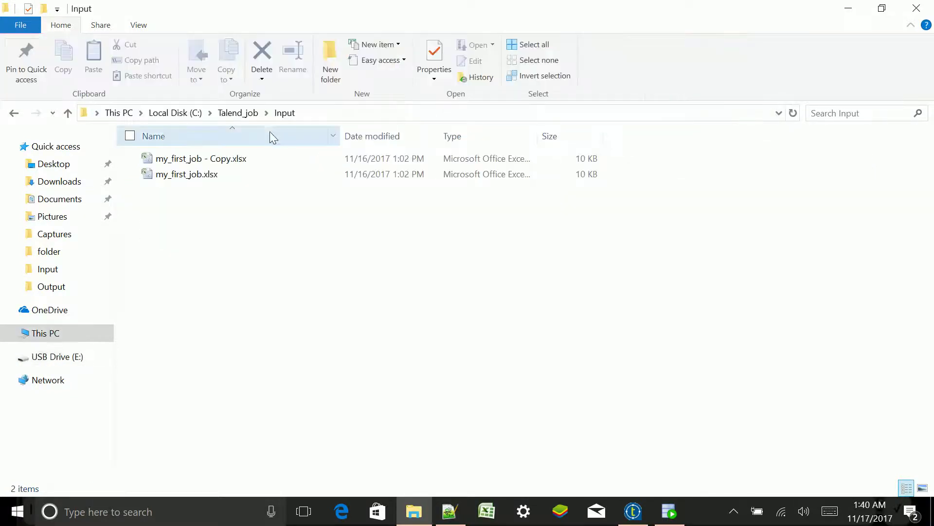
left_click(242, 113)
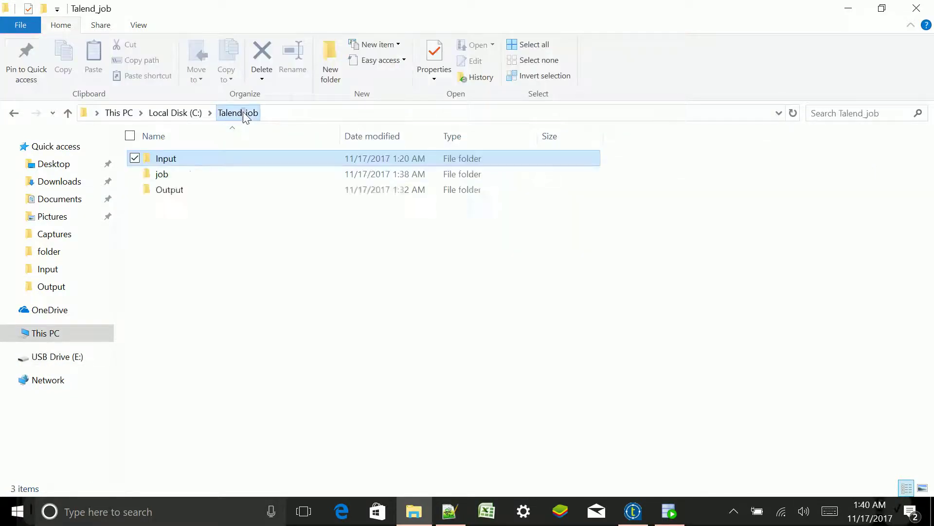
double_click(217, 179)
Extract basic_1_0.1.zip to C:\Talend_job\job\basic_1_0.1 with the option to show extracted files when complete turned off.
left_click(191, 164)
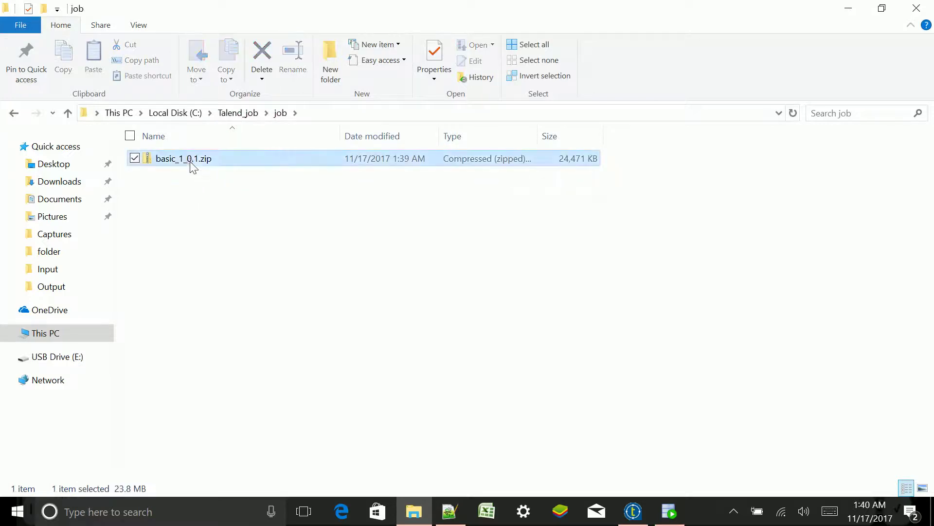
right_click(190, 161)
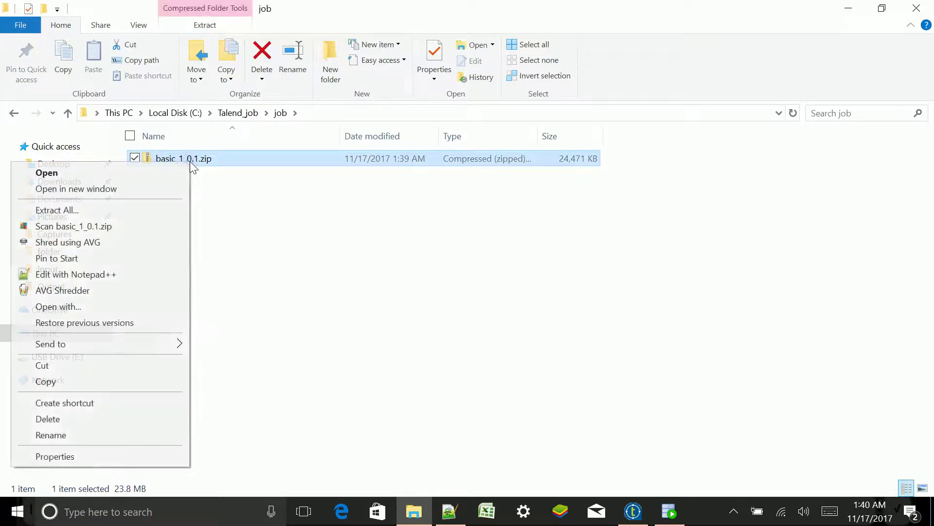
left_click(180, 206)
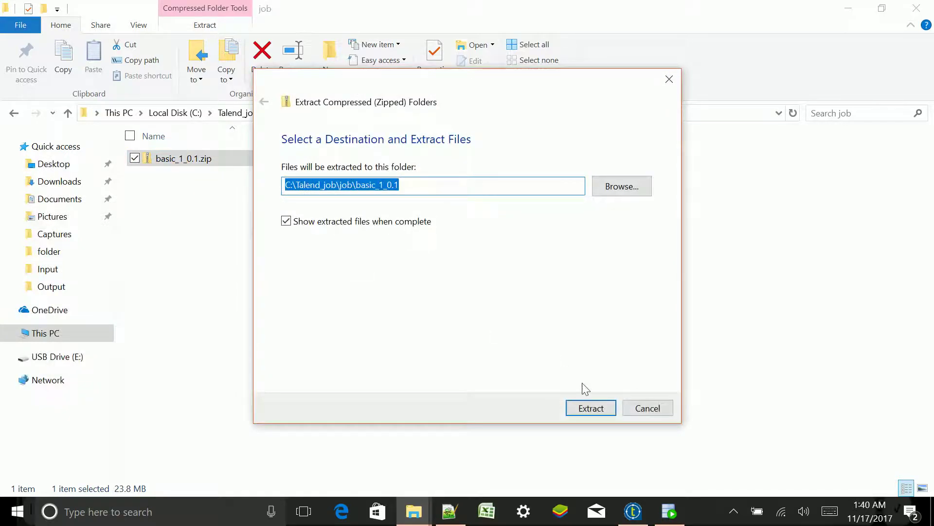
left_click(289, 225)
left_click(589, 408)
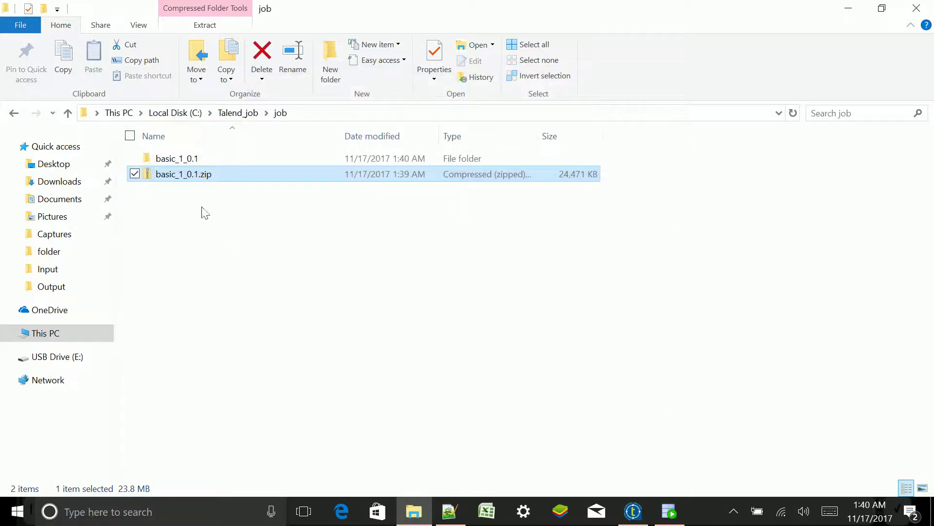
Open the extracted basic_1_0.1 folder and go into its basic_1 subfolder.
double_click(188, 160)
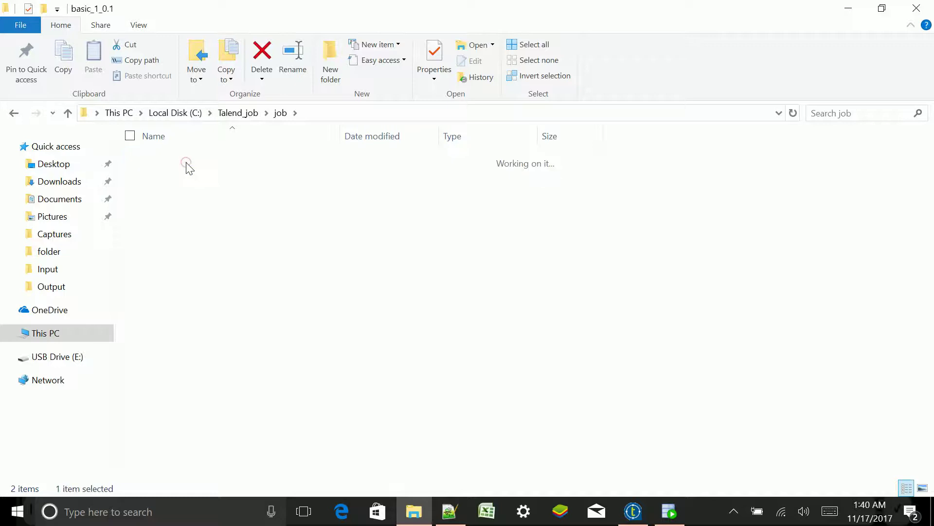
double_click(180, 167)
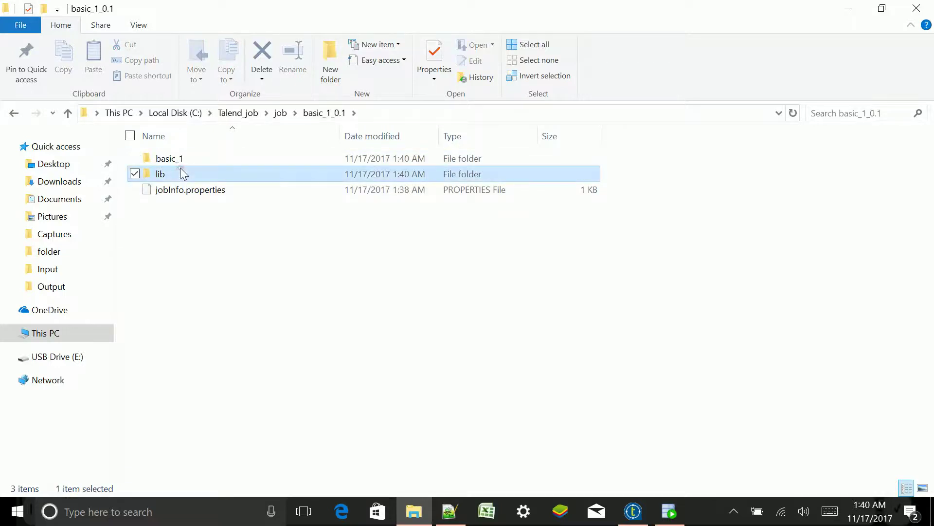
left_click(341, 113)
double_click(255, 156)
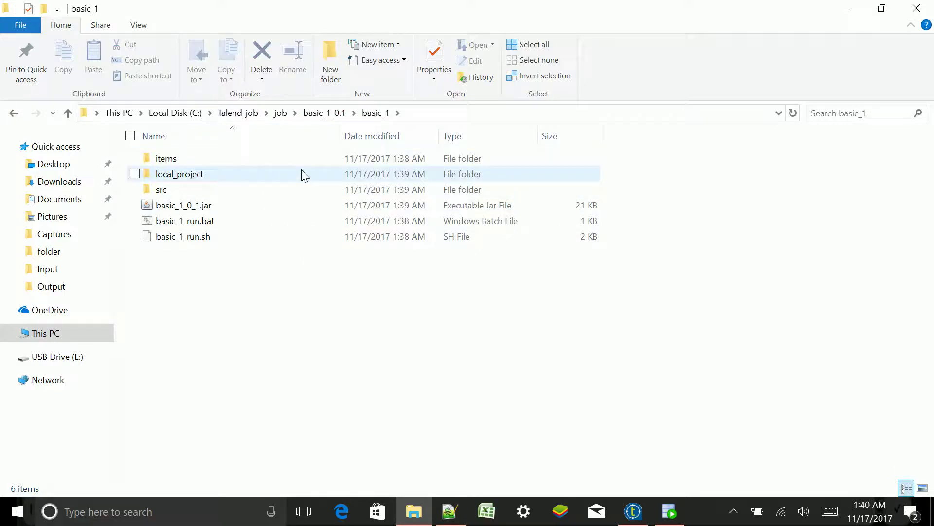
Open basic_1_run.bat in Notepad++ and examine the java command's library class path and context argument.
right_click(290, 220)
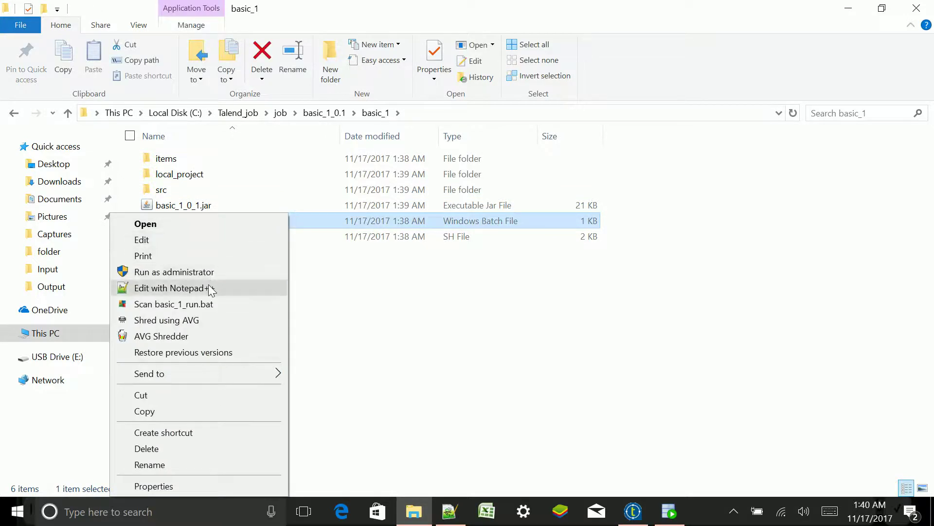
left_click(209, 285)
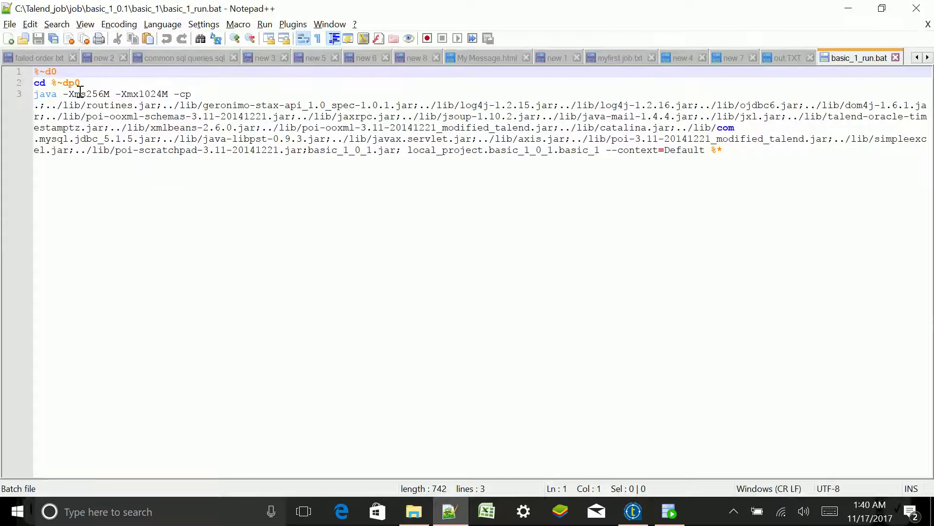
left_click_drag(201, 104, 601, 153)
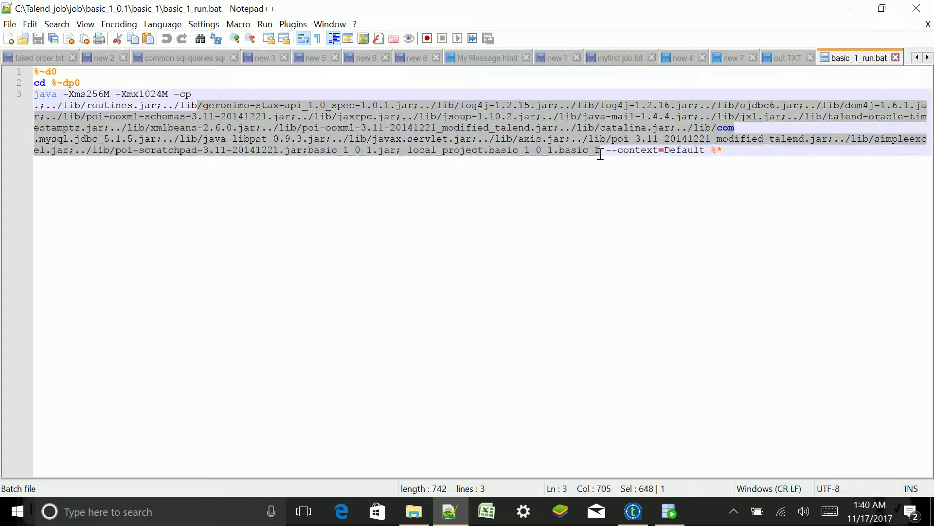
left_click(600, 154)
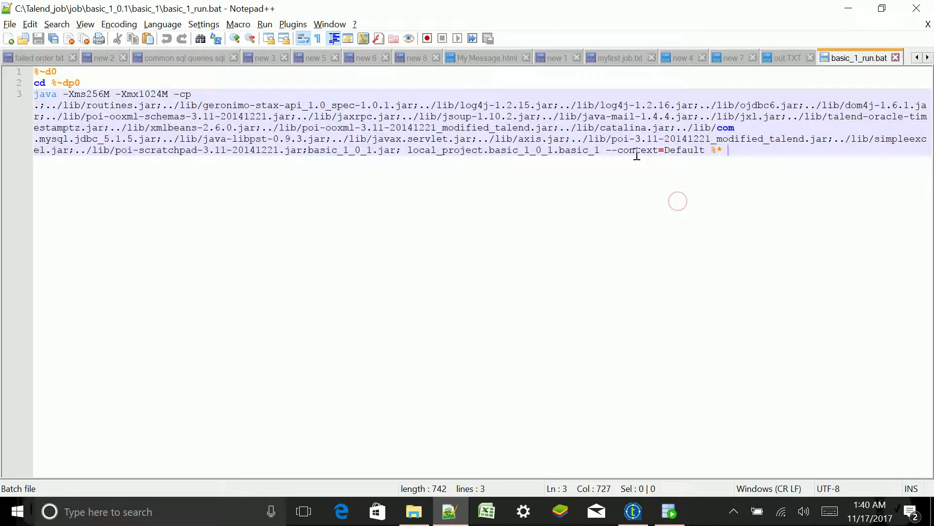
double_click(637, 151)
left_click(674, 187)
double_click(674, 152)
left_click(765, 187)
Close basic_1_run.bat in Notepad++ and return to the basic_1 folder in File Explorer.
left_click(896, 58)
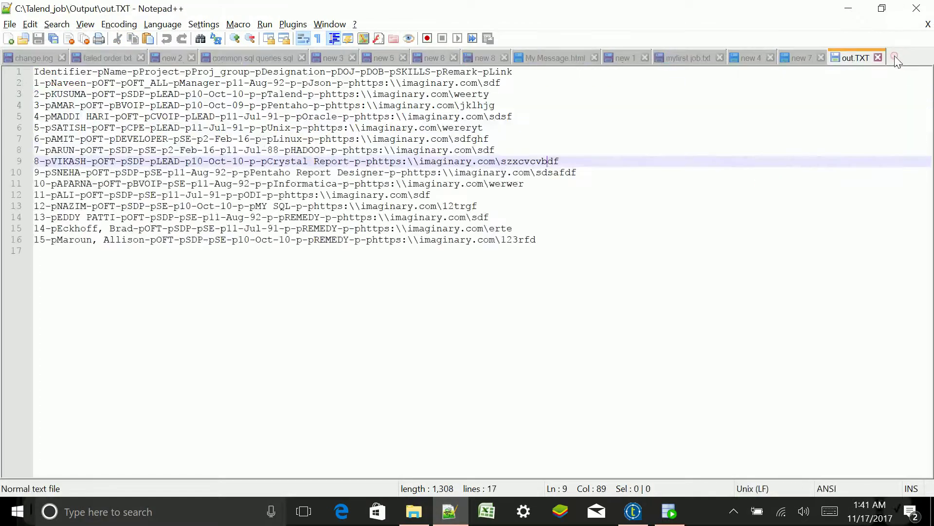
left_click(855, 13)
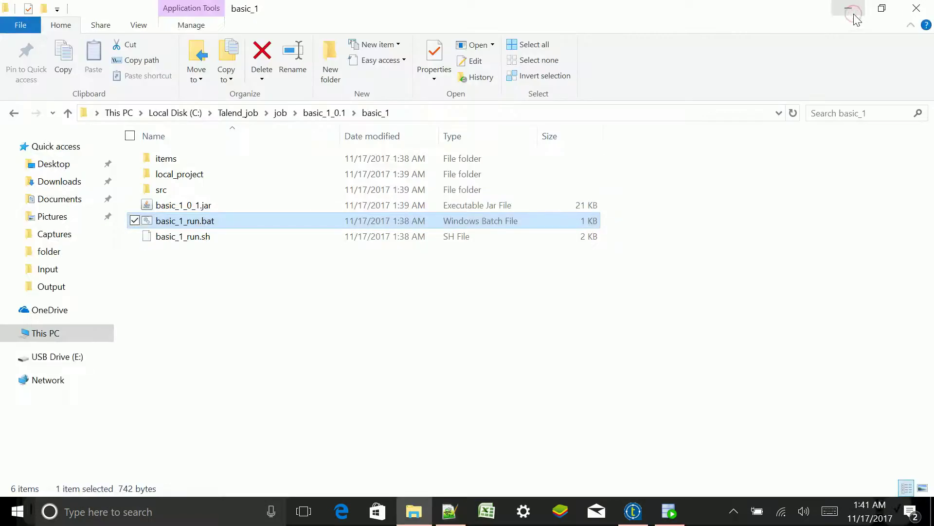
left_click(850, 212)
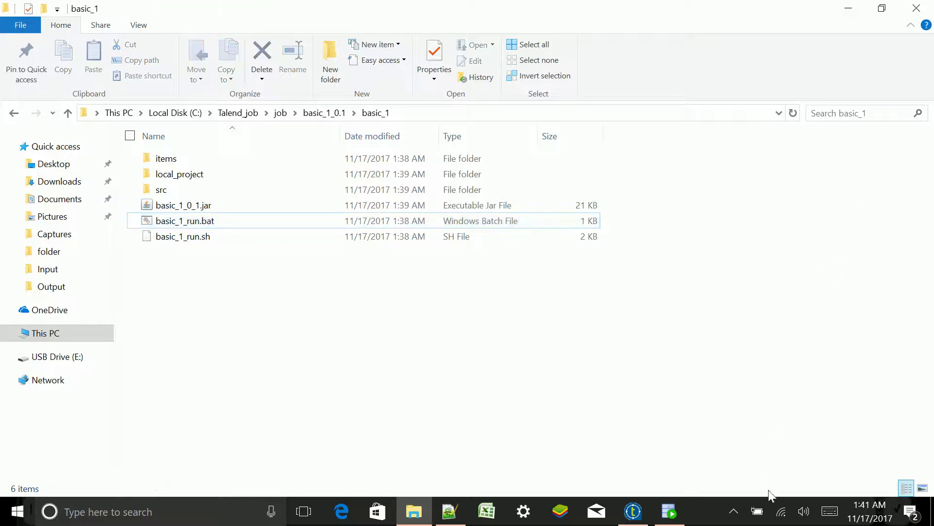
left_click(632, 511)
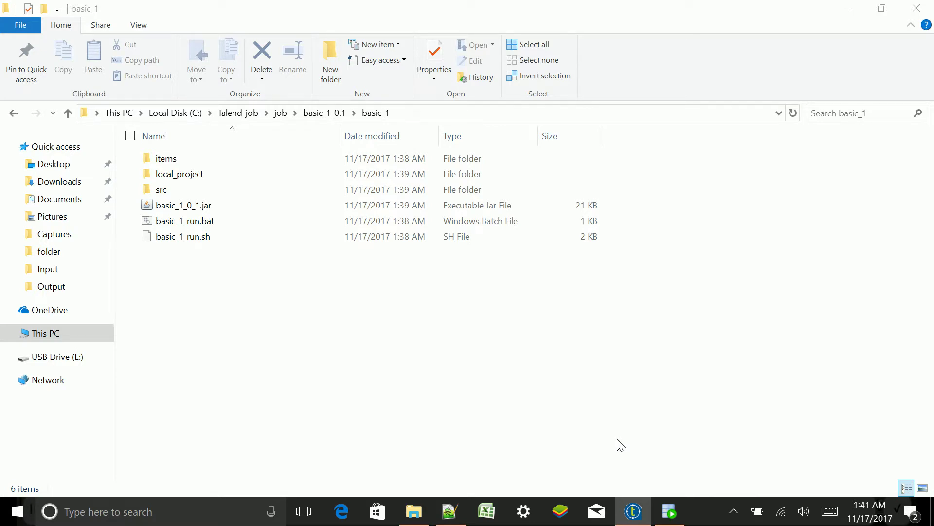
left_click(736, 511)
mouse_move(779, 482)
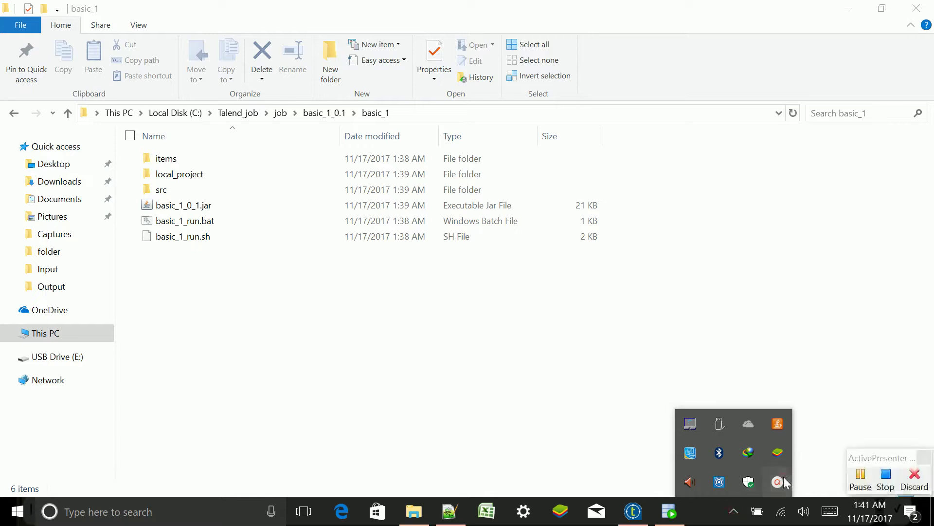
left_click(886, 482)
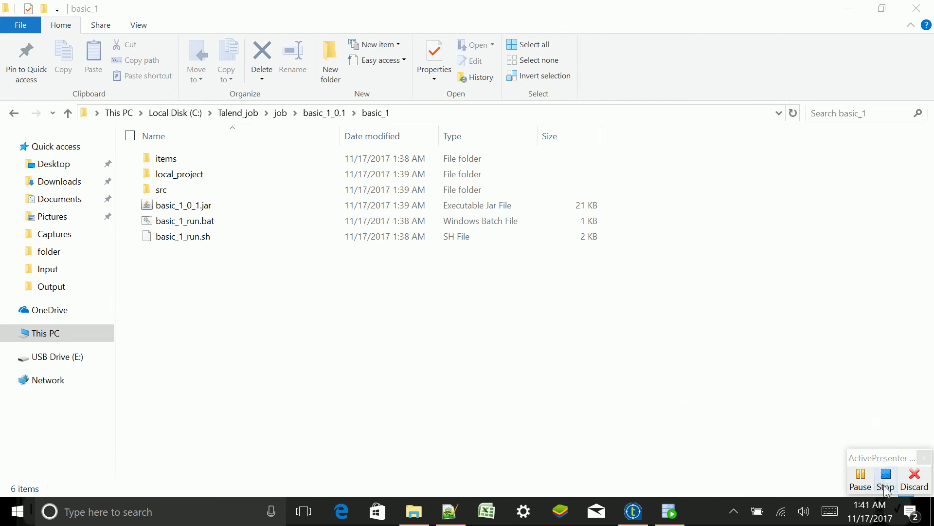